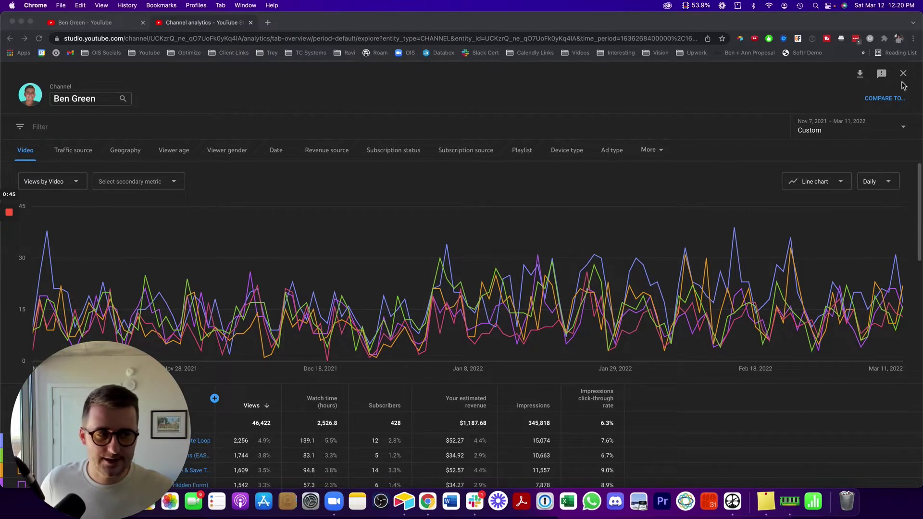
Close the current analytics report and reopen the channel's per-video report in Advanced Mode.
click(902, 75)
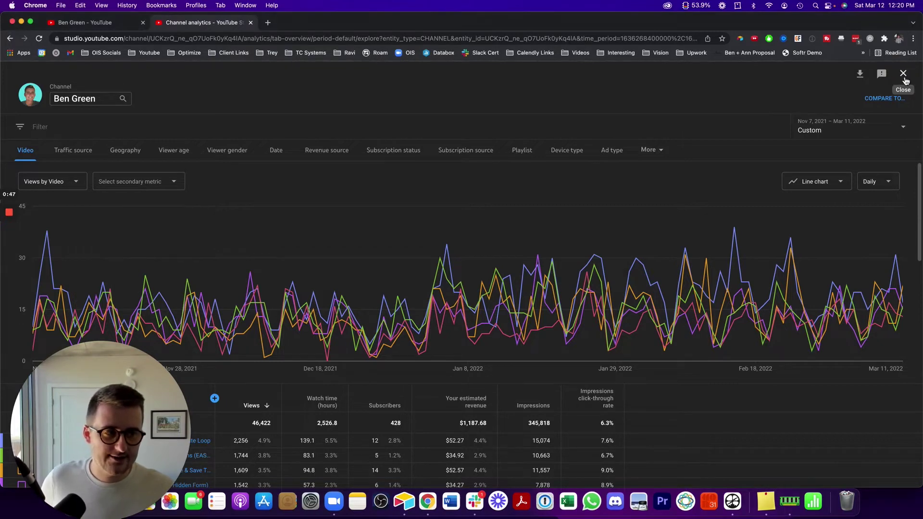
click(904, 79)
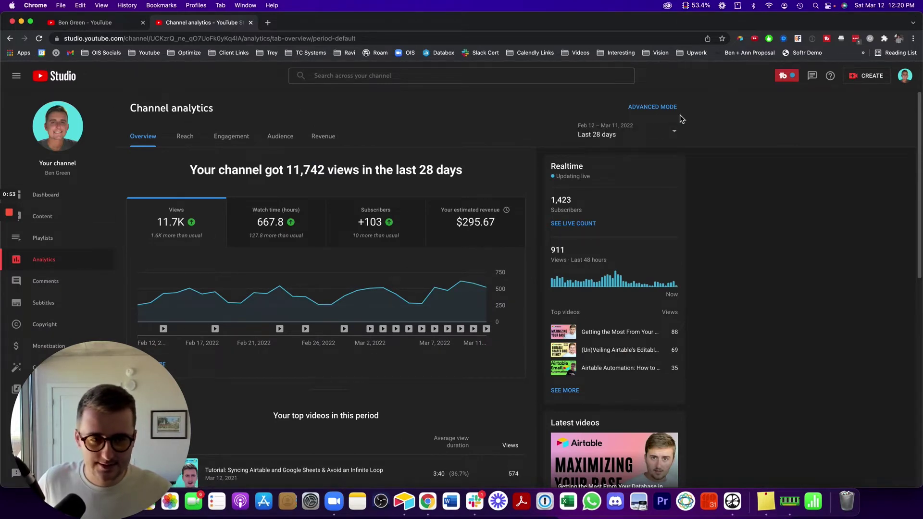
click(667, 112)
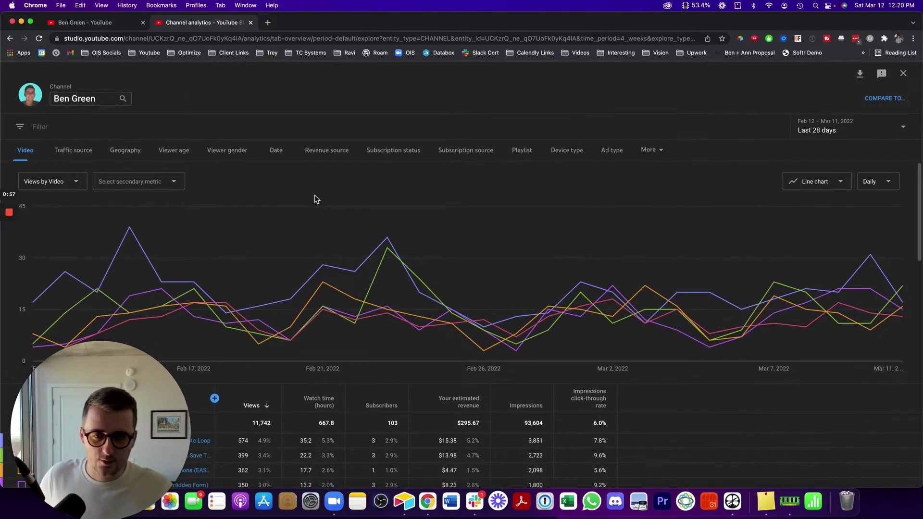
scroll(351, 387, down, 15)
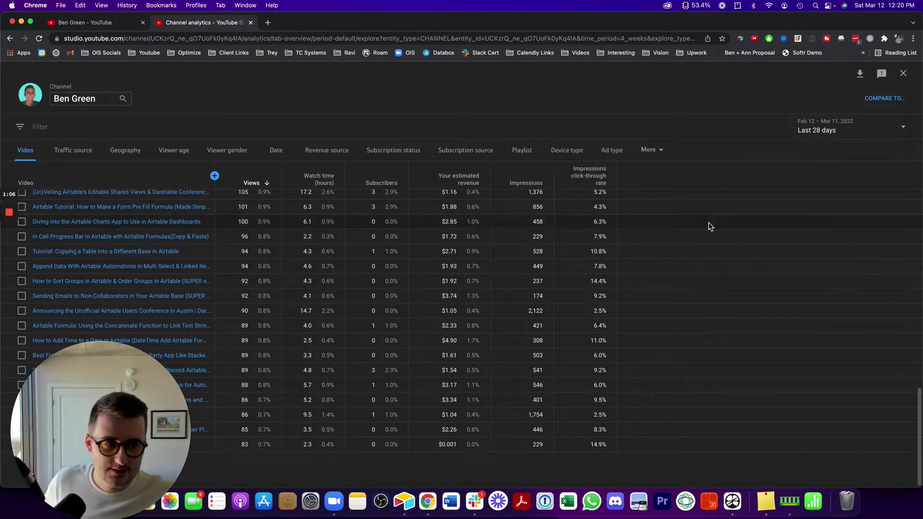
click(858, 74)
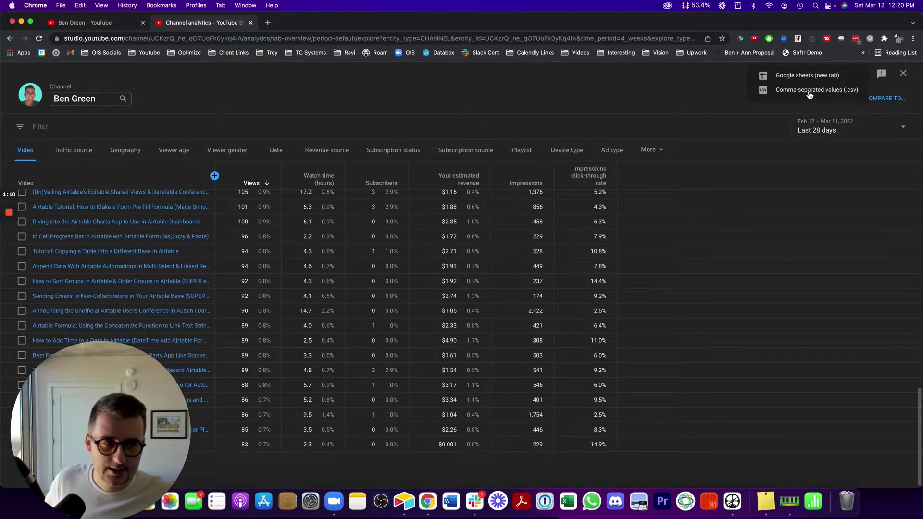
Apply a custom date range to the per-video report, starting on 11/7/21.
click(834, 129)
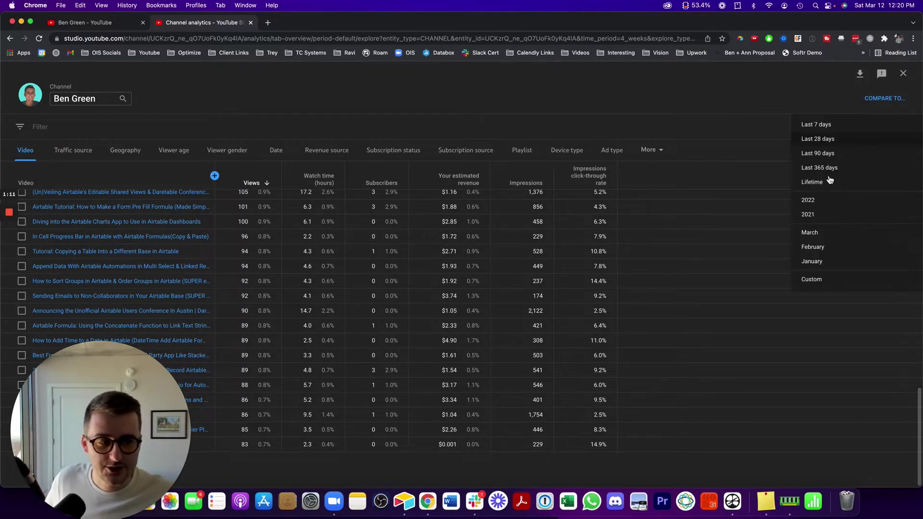
click(815, 281)
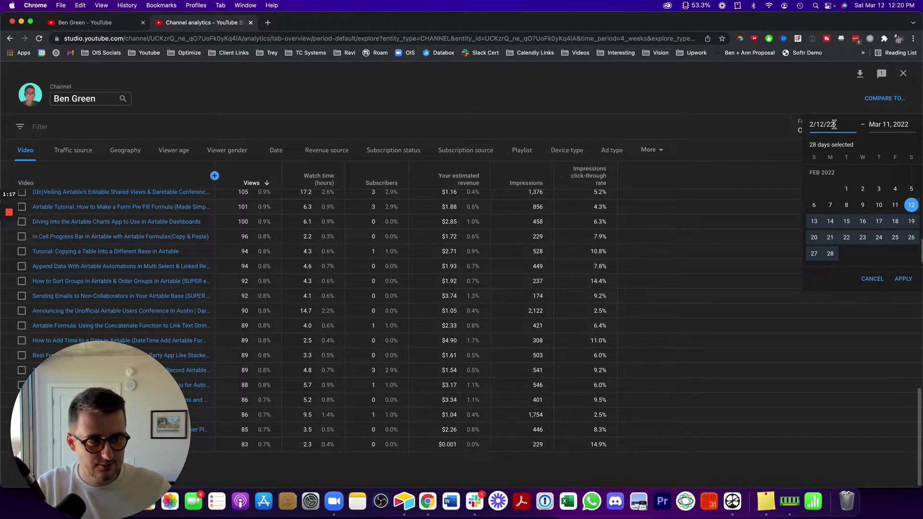
key(super+a)
key(BackSpace)
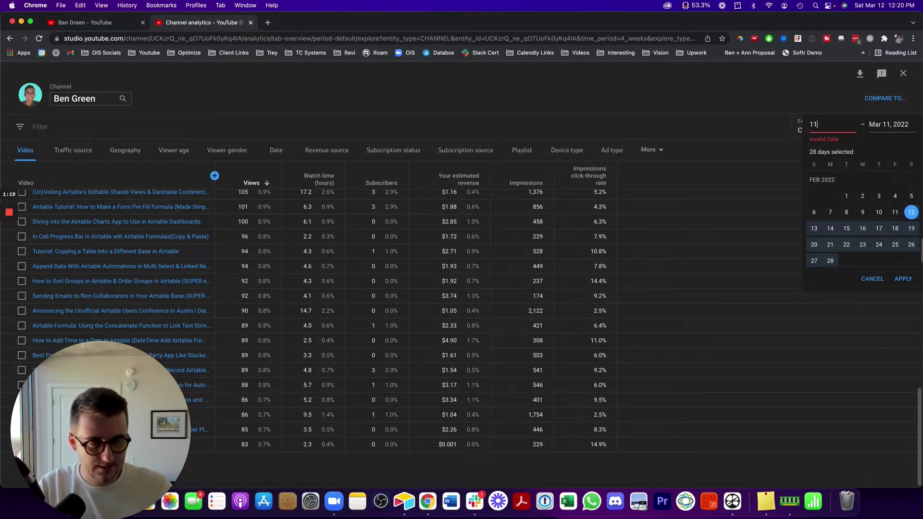
text(11/07)
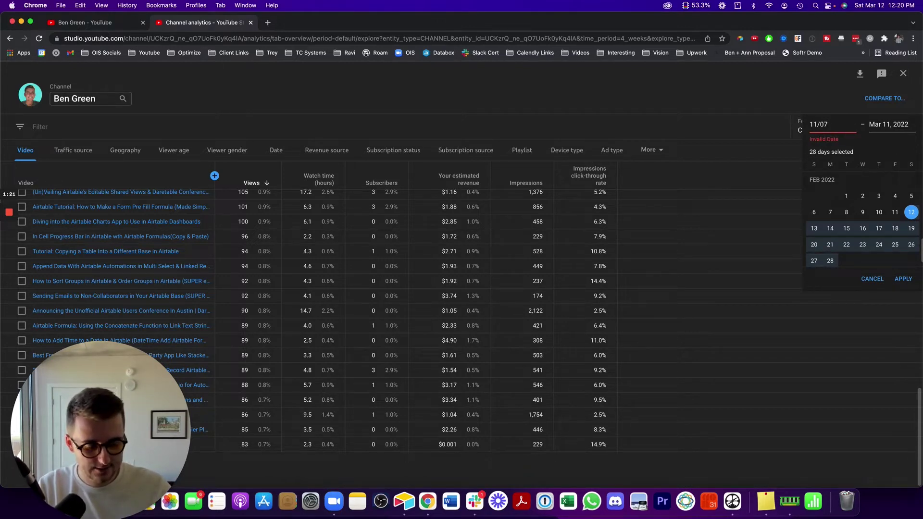
key(BackSpace)
key(BackSpace)
text(7/21)
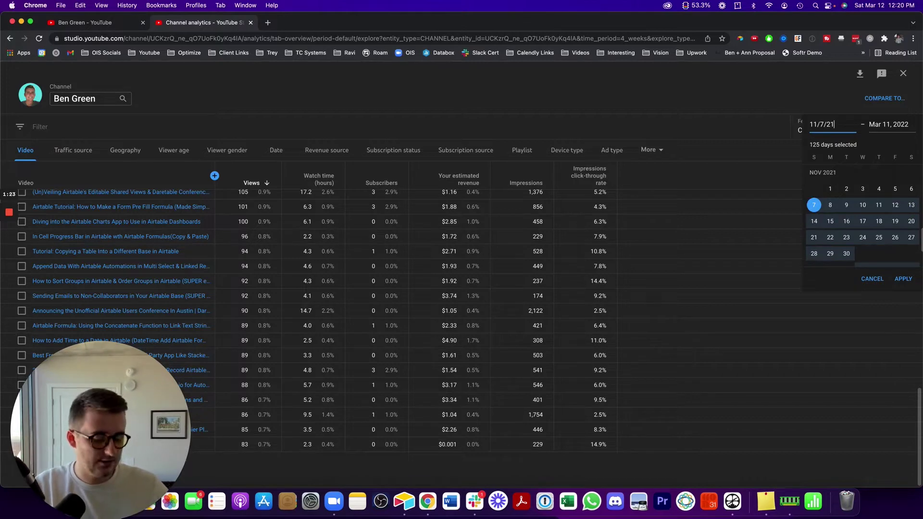
click(903, 279)
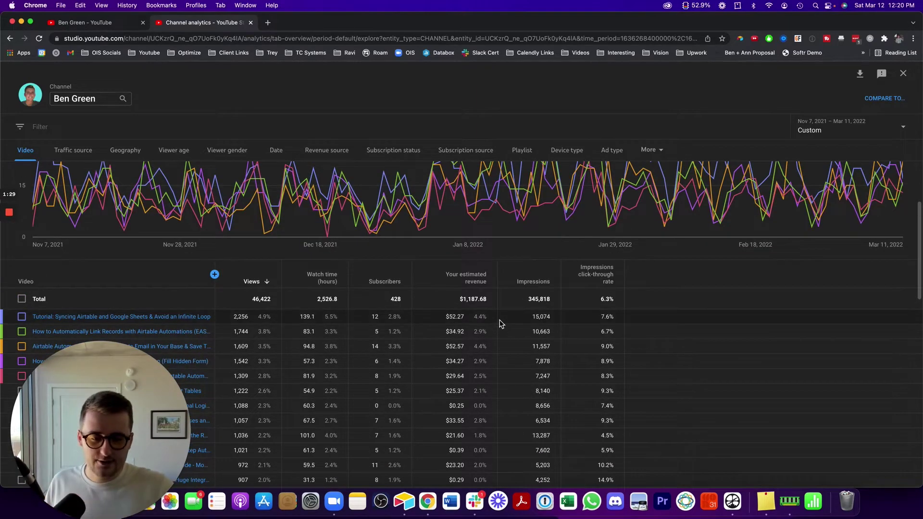
Export the per-video report as comma-separated values (.csv).
click(860, 73)
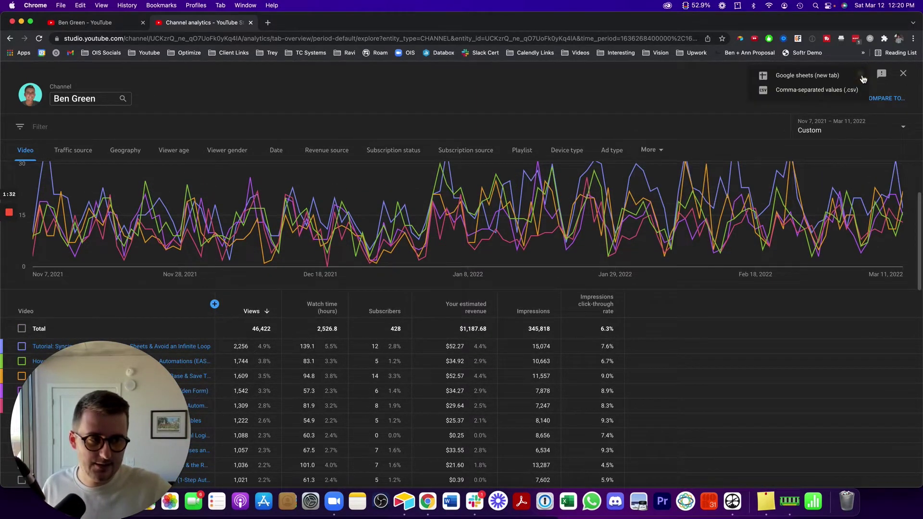
click(832, 90)
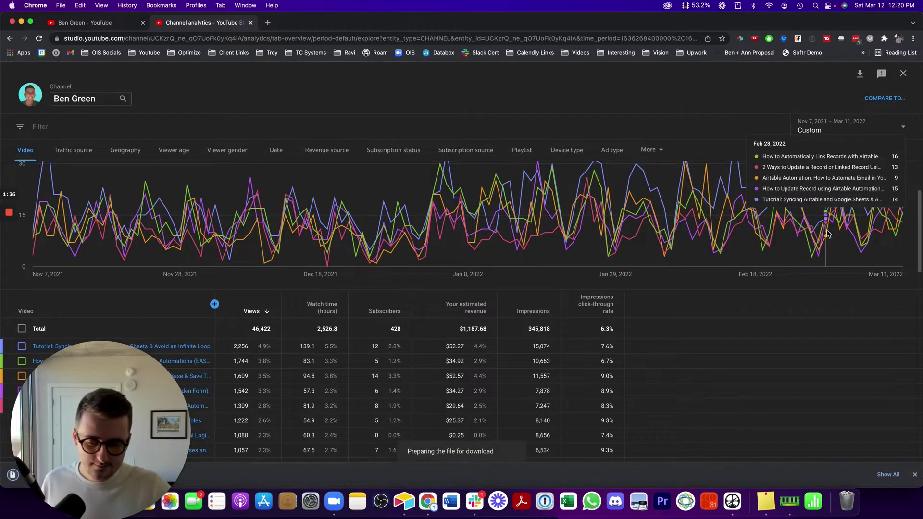
triple_click(199, 436)
mouse_move(200, 438)
drag(199, 438, 162, 424)
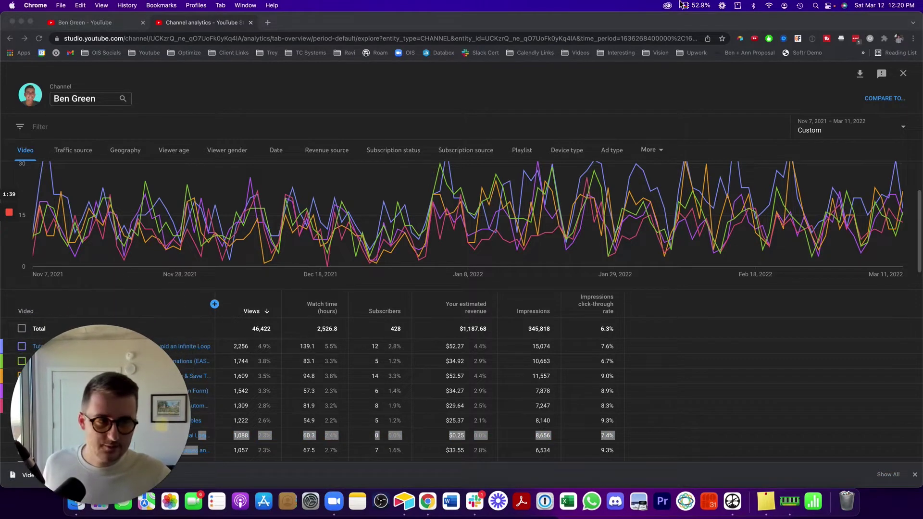
Narrow the browser window to expose the desktop and extract the downloaded zip archive there.
click(861, 13)
drag(860, 13, 836, 13)
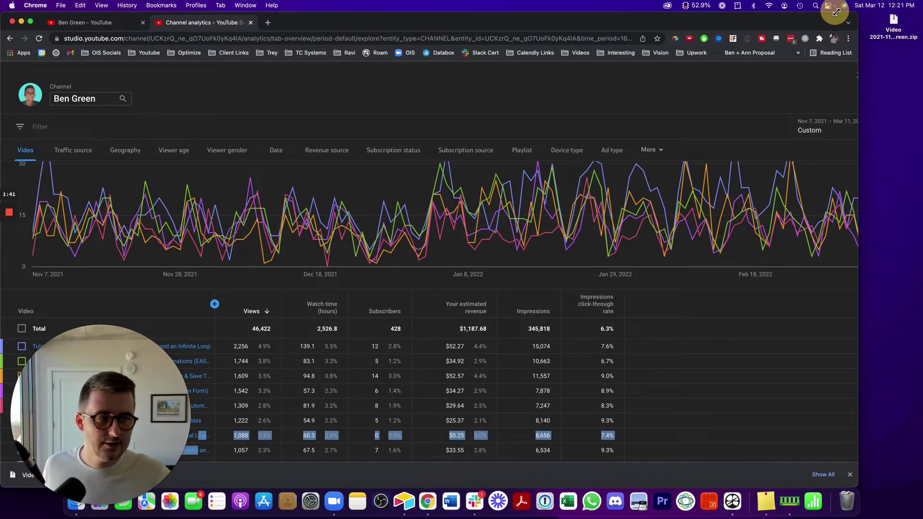
click(893, 24)
double_click(893, 27)
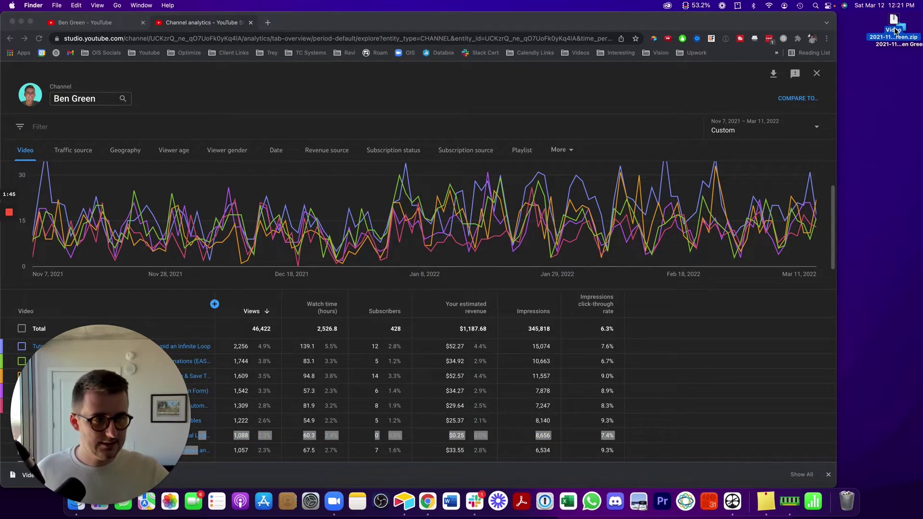
click(889, 27)
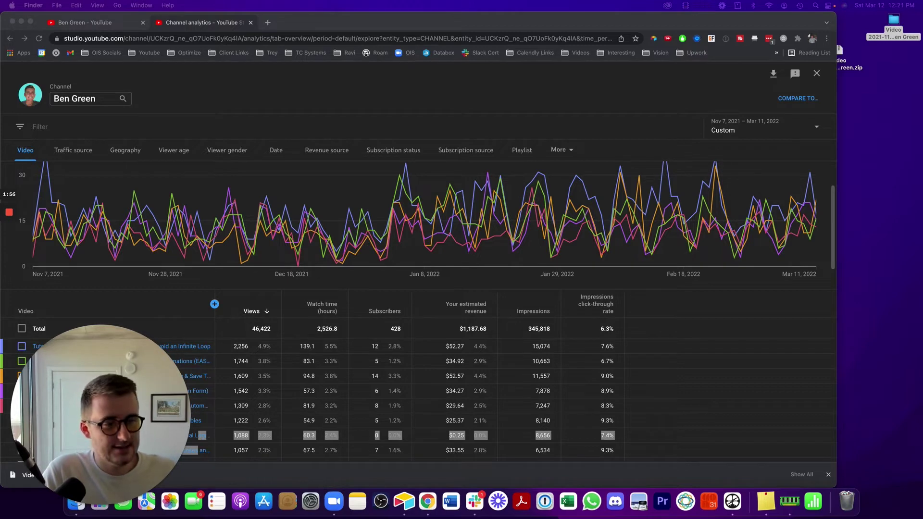
Switch to the Youtube & Blog base in Airtable, show the Nov 6 90 Days table, and open the extracted folder beside it.
drag(922, 4, 479, 4)
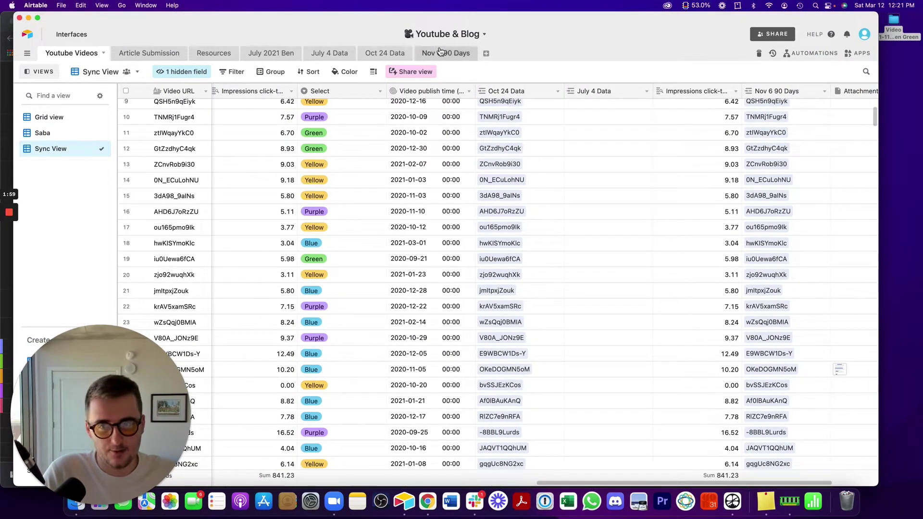
click(457, 52)
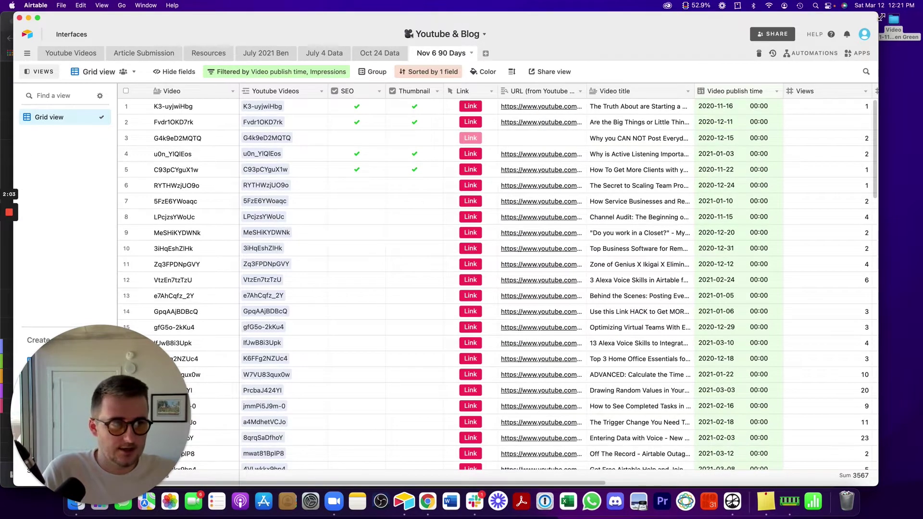
double_click(894, 20)
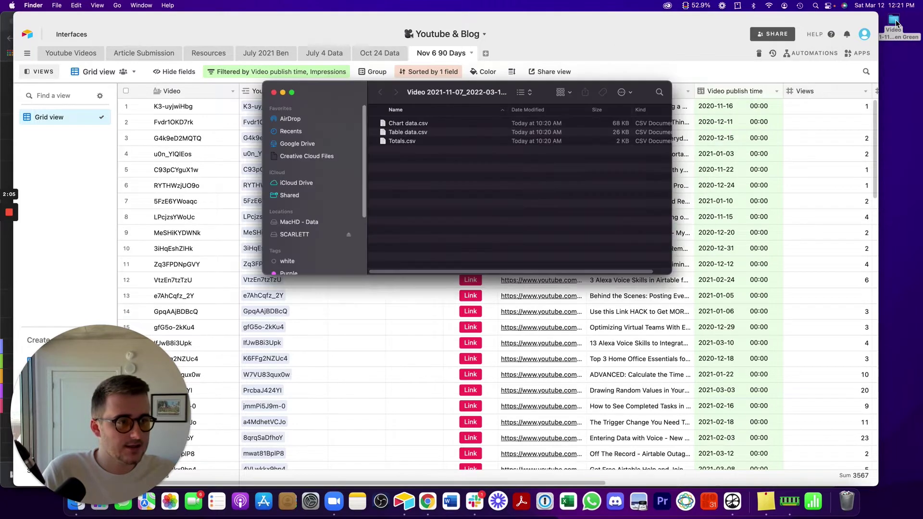
drag(331, 95, 563, 97)
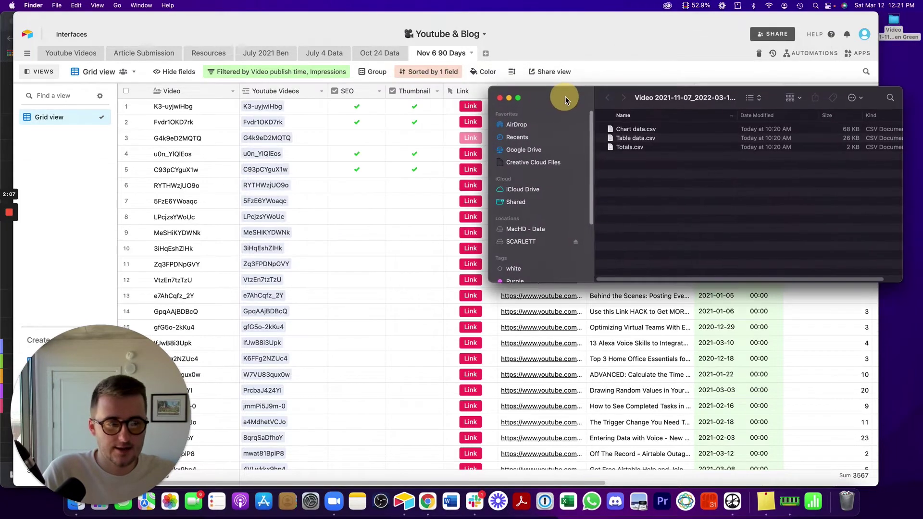
Import Table data.csv from the extracted folder into the Youtube & Blog base as a new table.
click(486, 55)
click(486, 53)
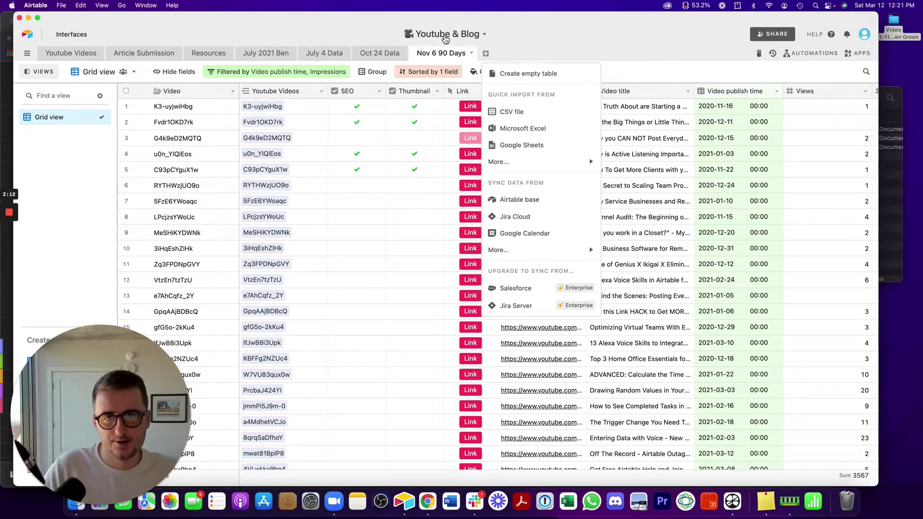
click(509, 113)
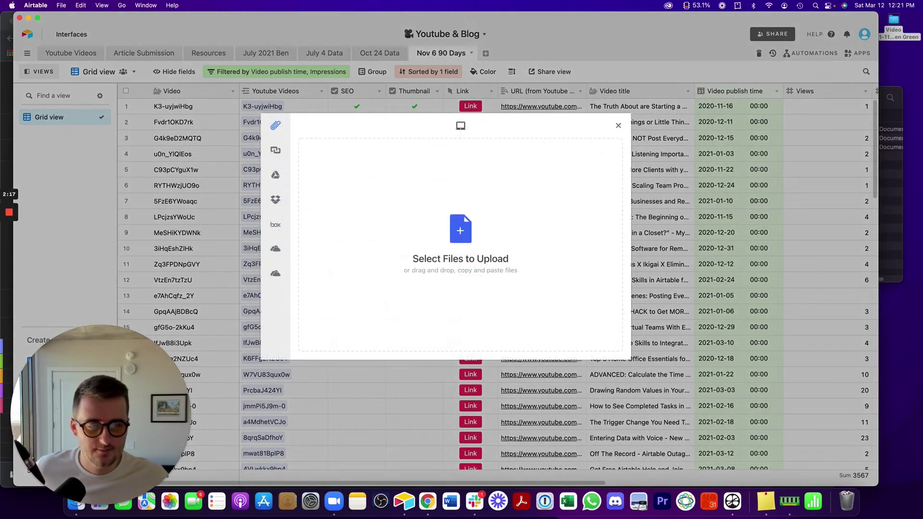
click(897, 174)
drag(636, 139, 358, 207)
click(500, 97)
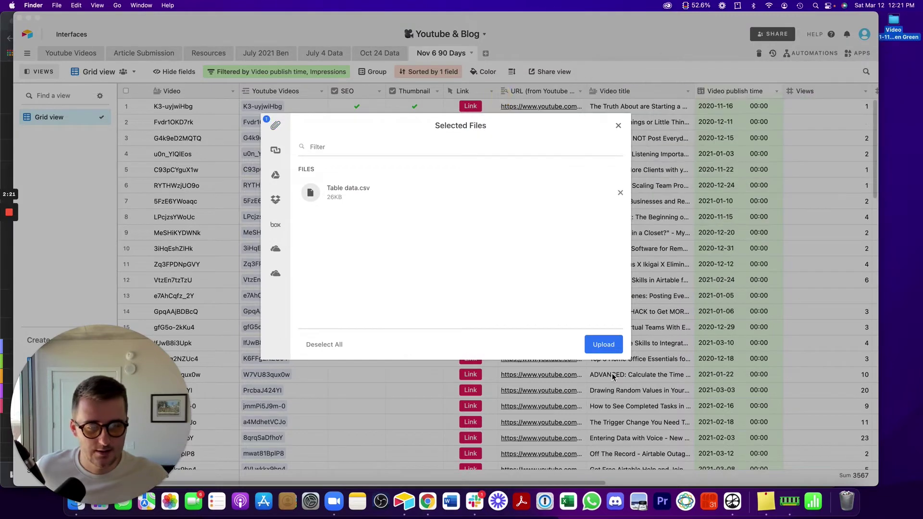
click(606, 344)
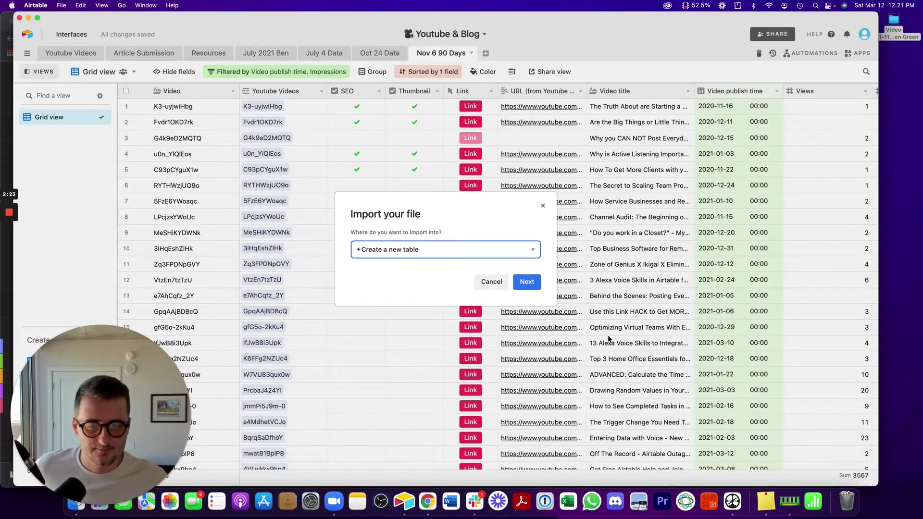
click(529, 283)
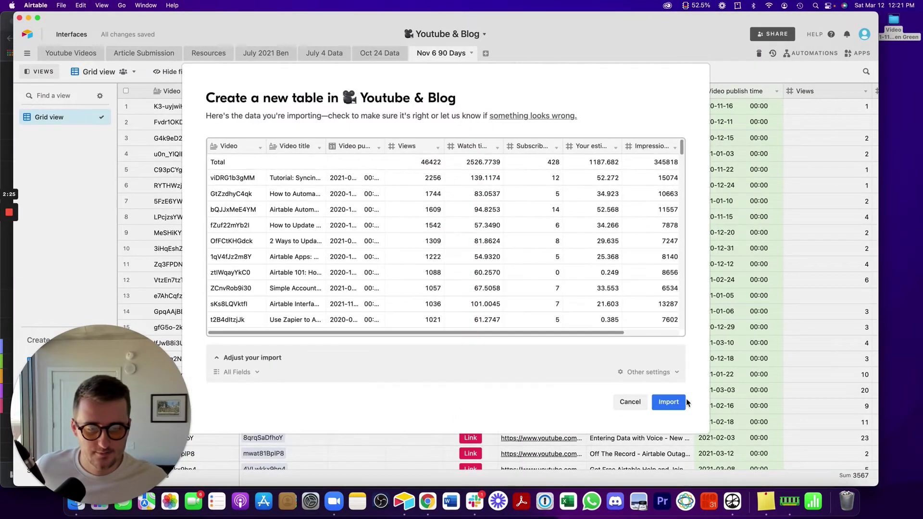
click(683, 405)
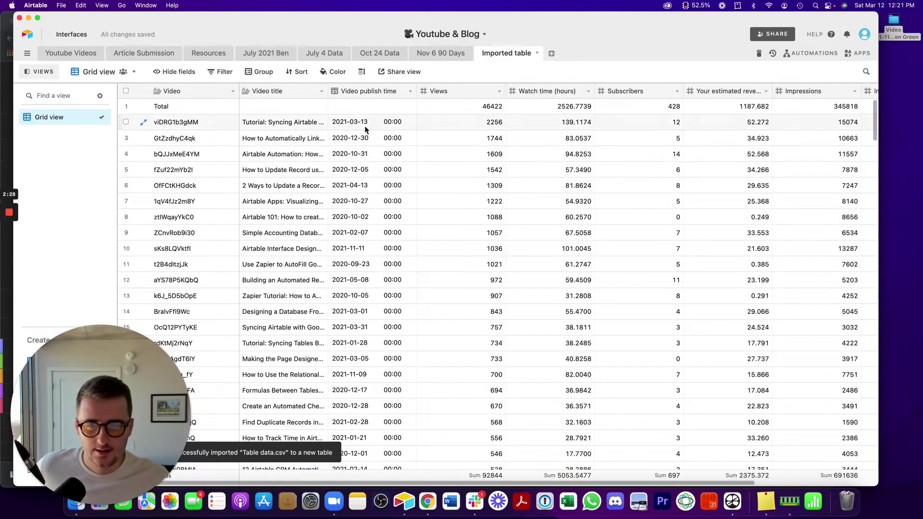
Delete the Total record from the imported table and hide the list of views.
right_click(360, 107)
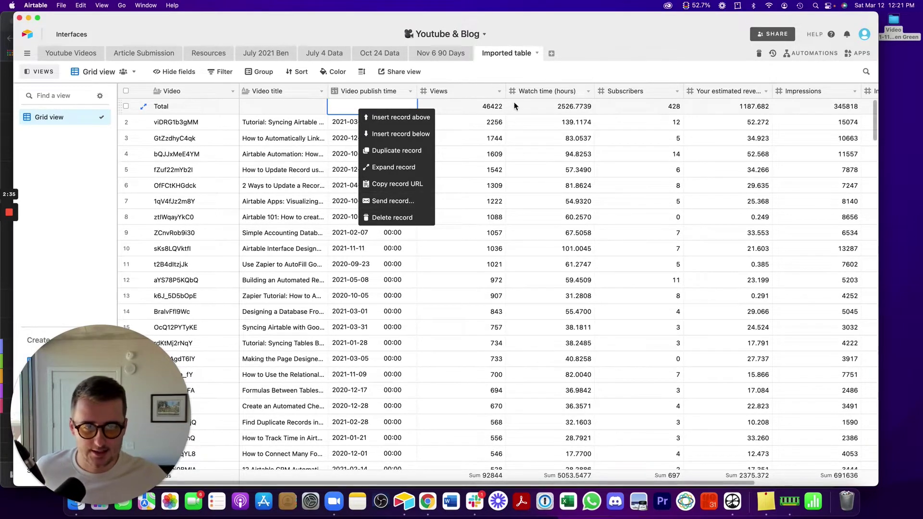
click(411, 219)
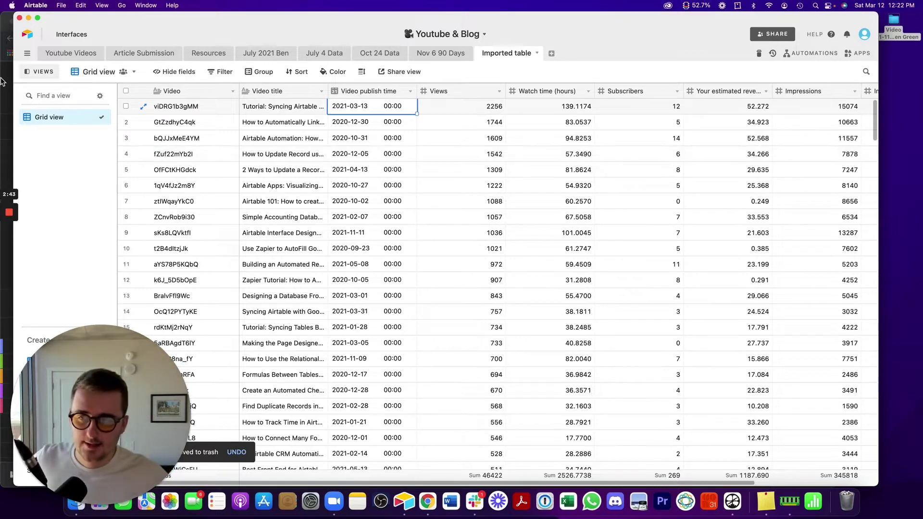
click(39, 71)
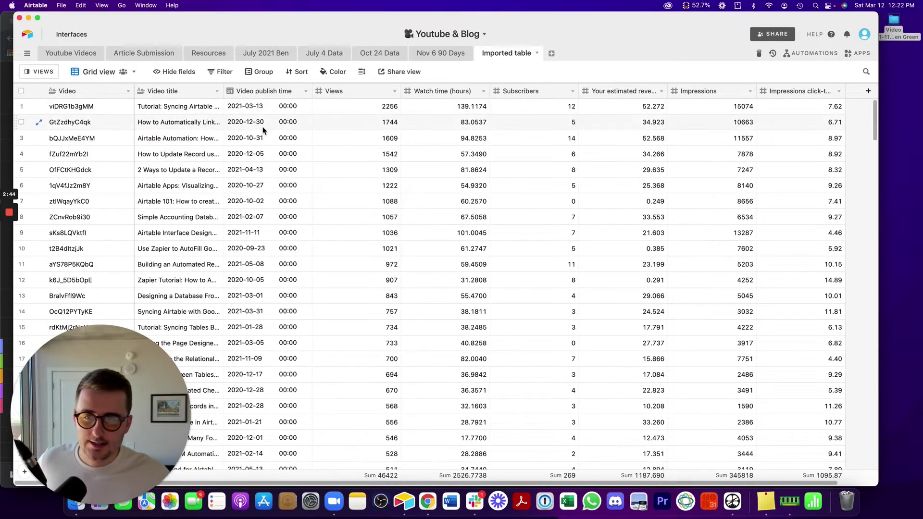
Examine the imported metric fields from Views and Watch time through Subscribers, estimated revenue, Impressions and click-through rate.
click(324, 91)
click(450, 91)
click(546, 91)
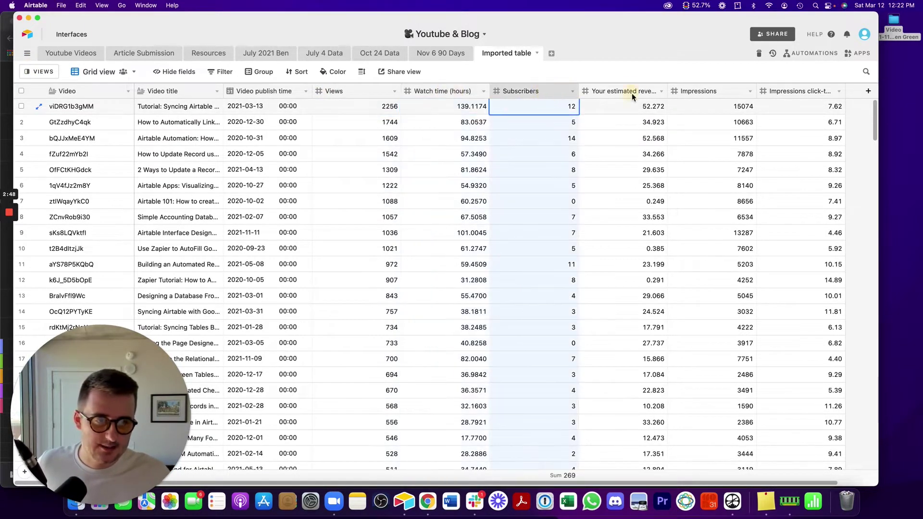
click(625, 91)
click(725, 92)
click(783, 91)
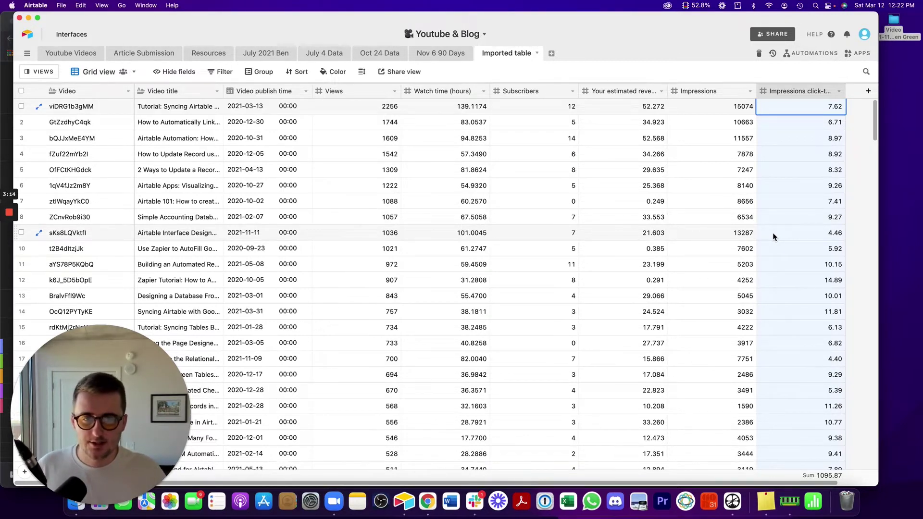
Rename the imported table as March 12.
double_click(522, 51)
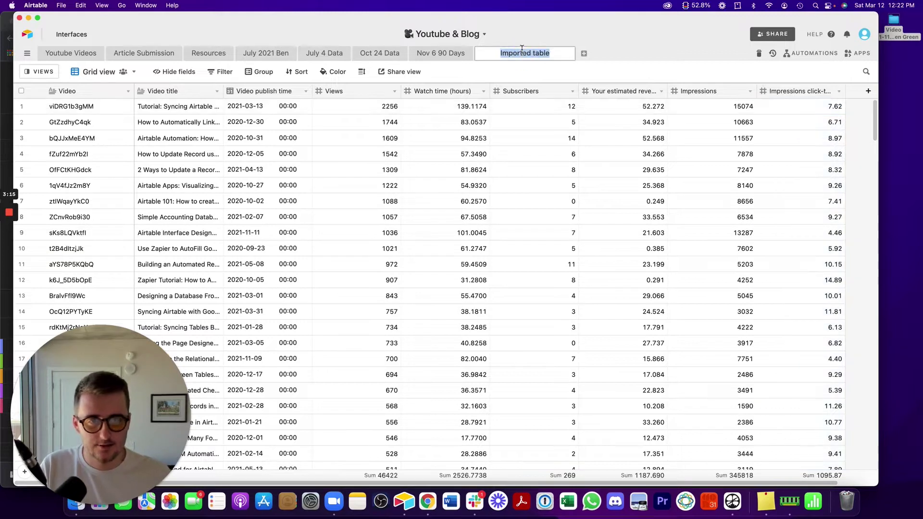
text(M)
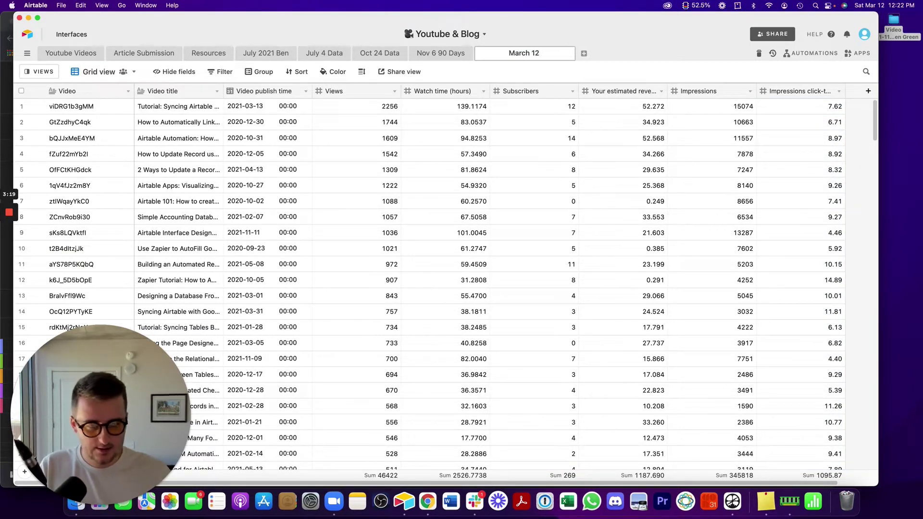
text(arch 12)
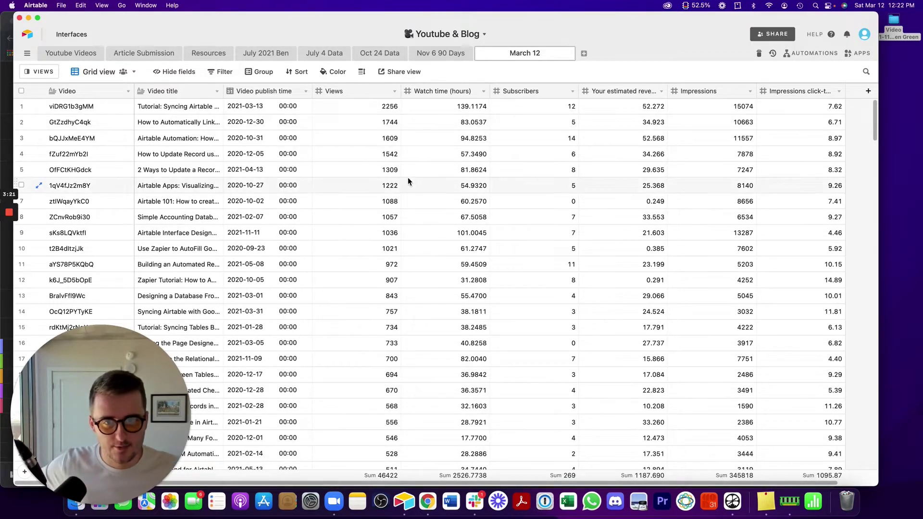
Complete the imported table's name as March 12 Data and enlarge the window to fill the screen.
text( Data)
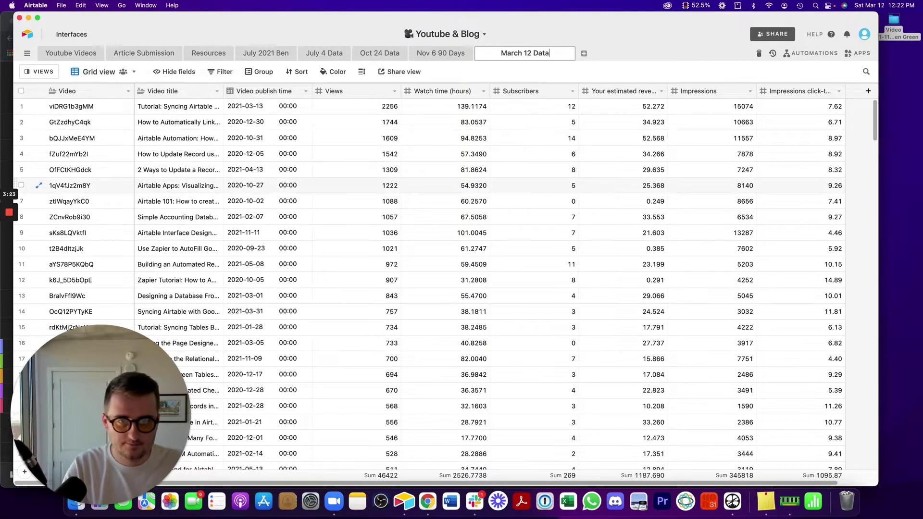
click(268, 264)
double_click(347, 15)
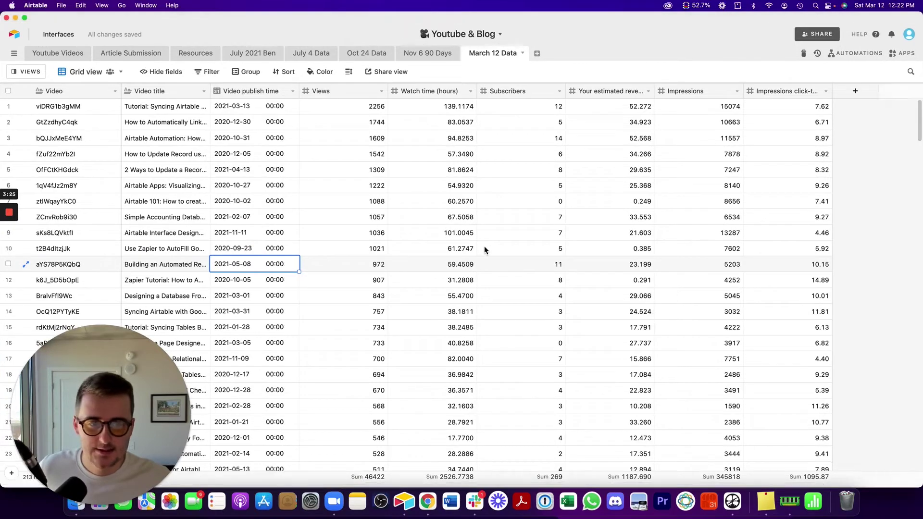
right_click(87, 91)
click(235, 188)
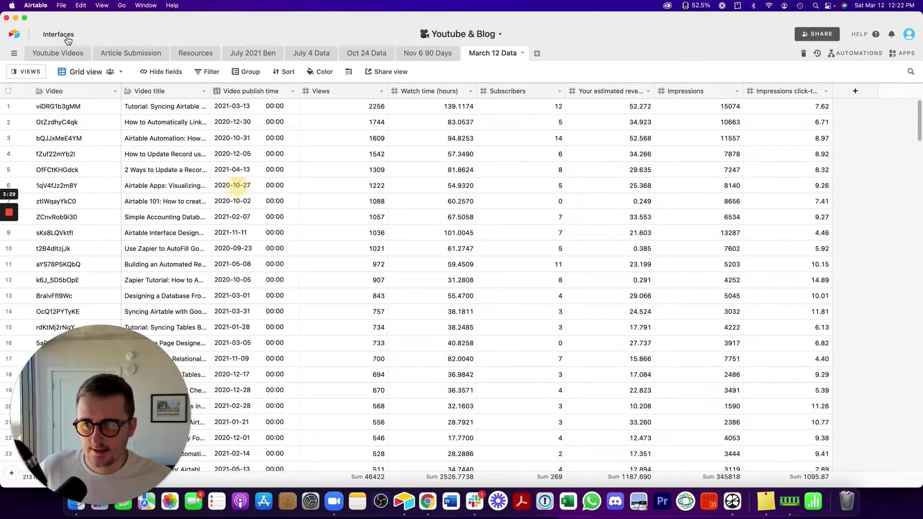
click(67, 109)
drag(69, 136, 73, 235)
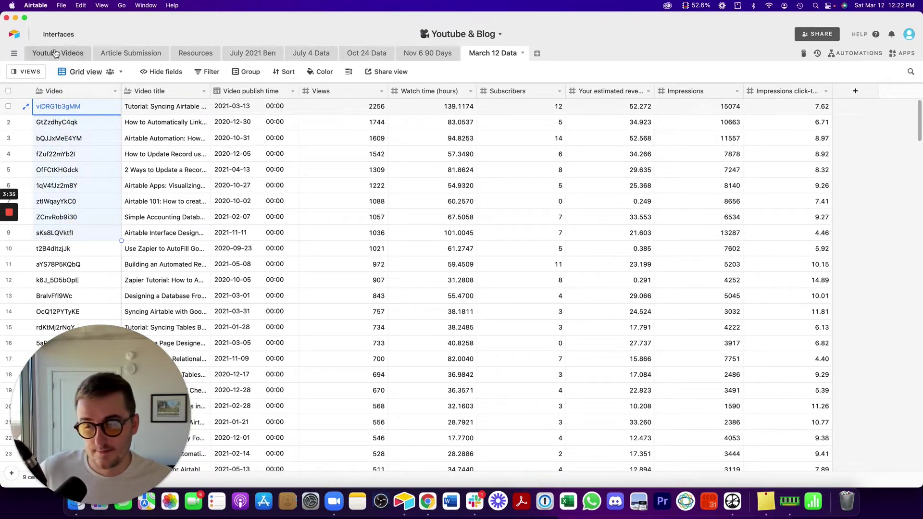
Insert a field after Video that links to records in the Youtube Videos table, without adding lookup fields.
right_click(76, 91)
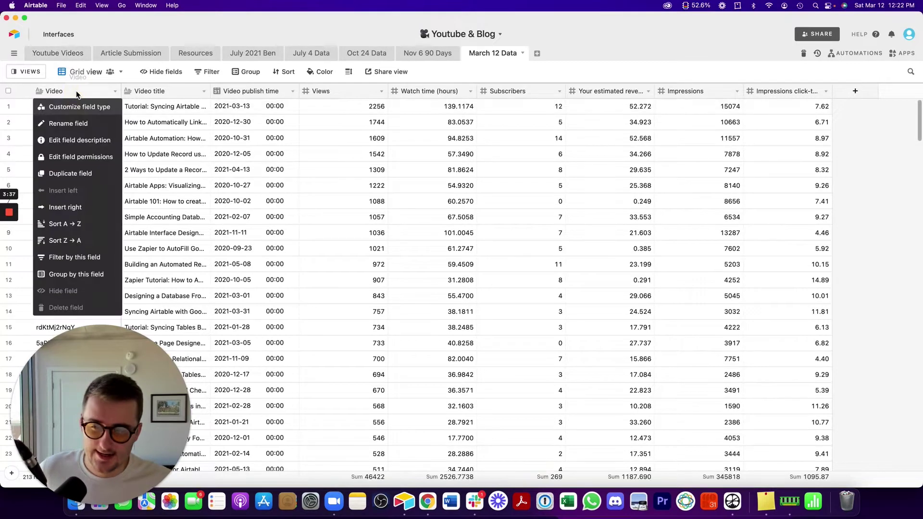
click(66, 207)
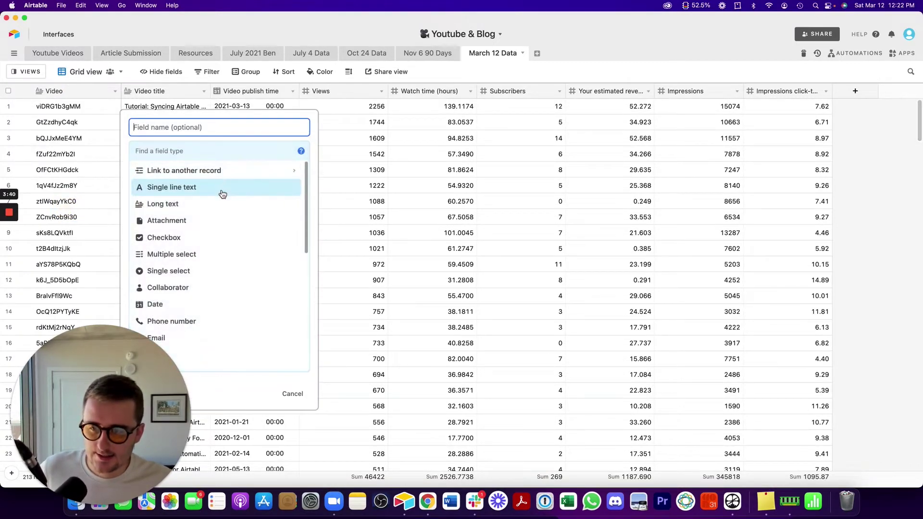
click(217, 171)
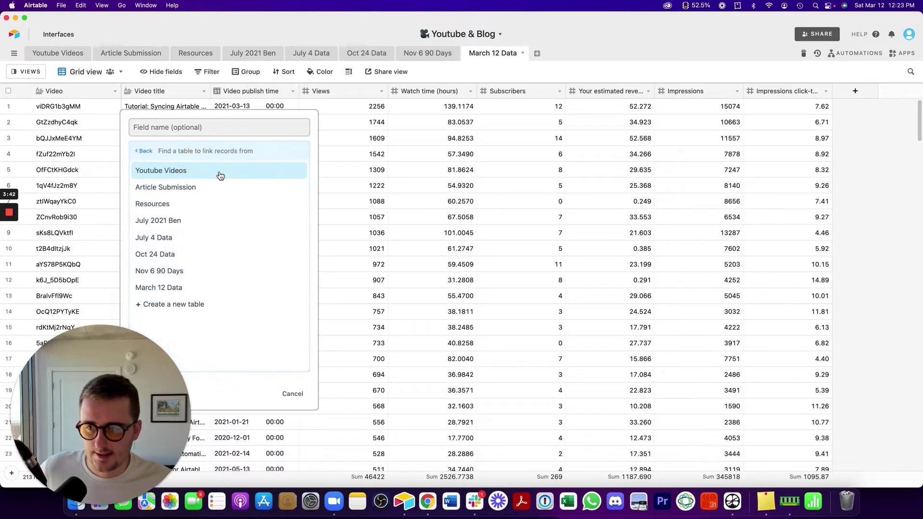
click(220, 172)
click(275, 219)
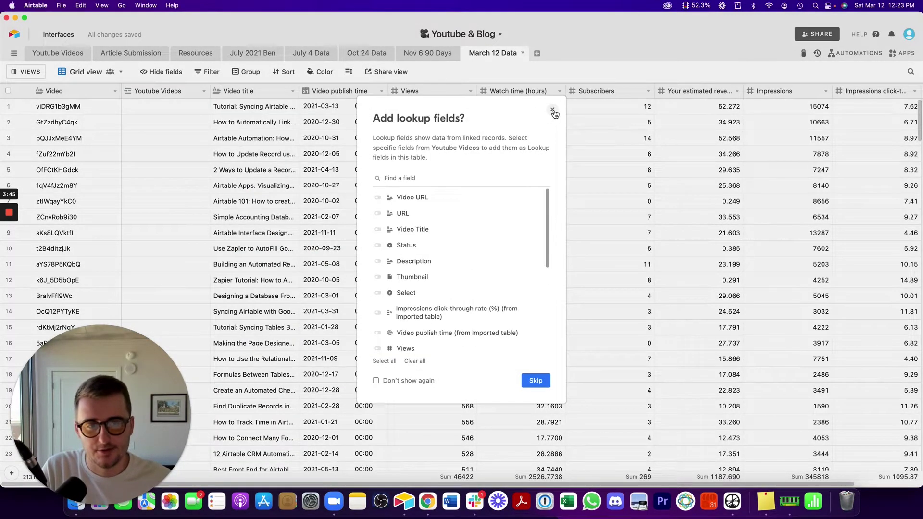
click(552, 110)
Copy all the video IDs from the Video field into the linked Youtube Videos field.
click(88, 90)
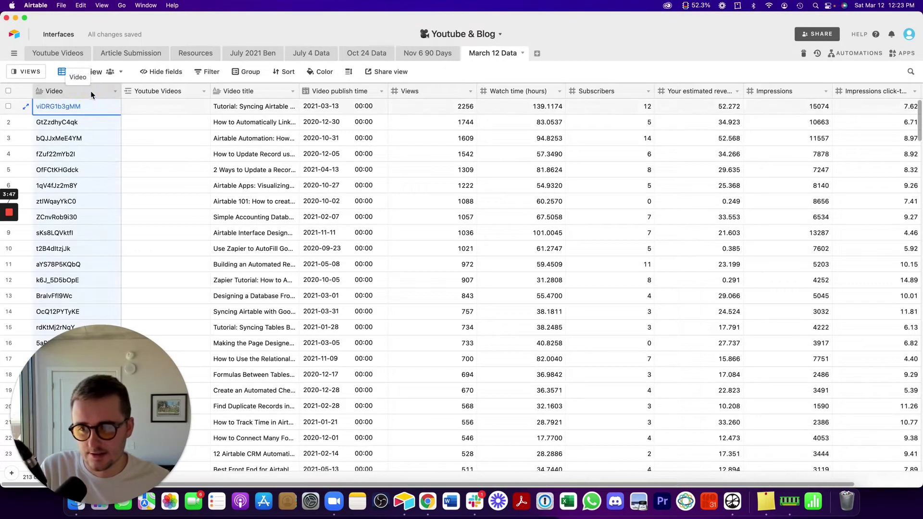
key(cmd+c)
click(135, 90)
key(cmd+v)
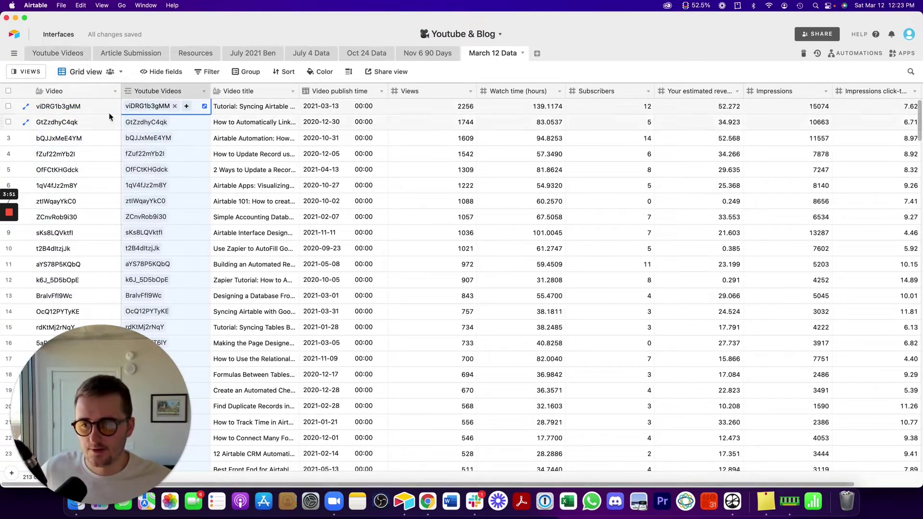
Add a Thumbnail lookup field from the linked Youtube Videos records and narrow its column slightly.
right_click(161, 91)
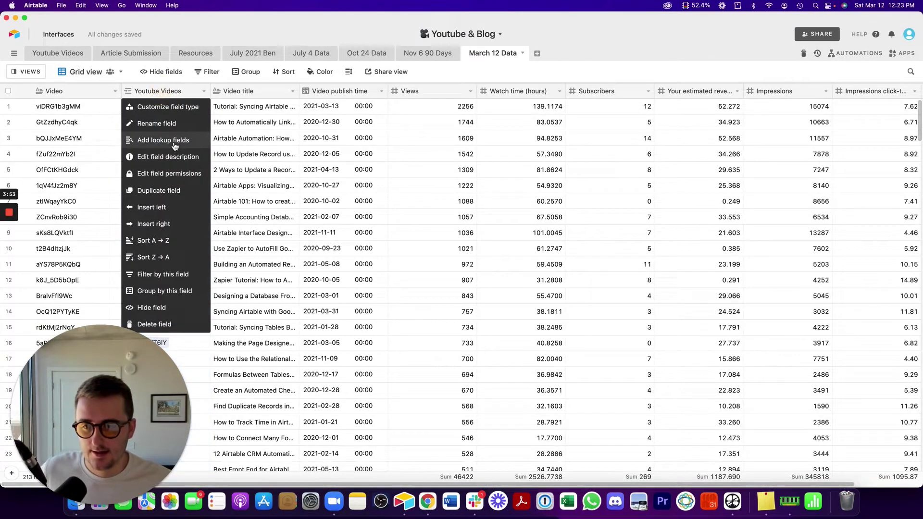
click(171, 139)
click(399, 276)
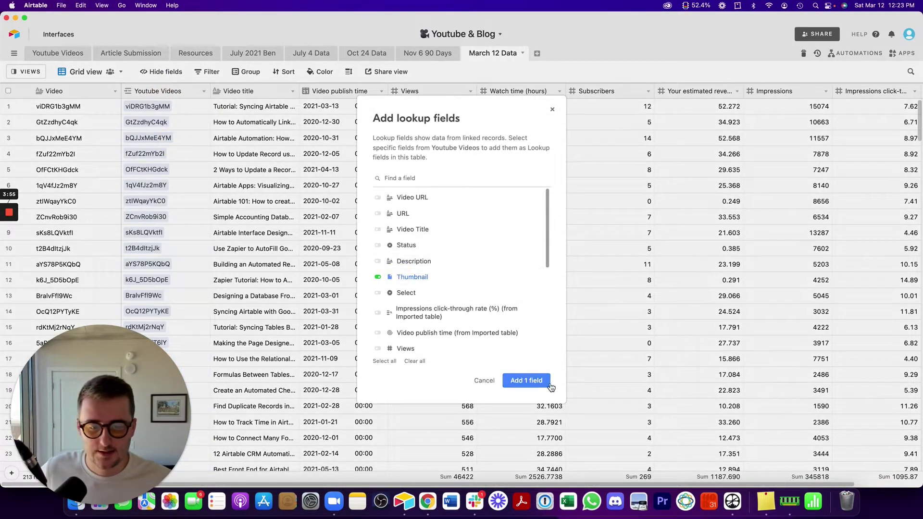
click(533, 380)
click(590, 268)
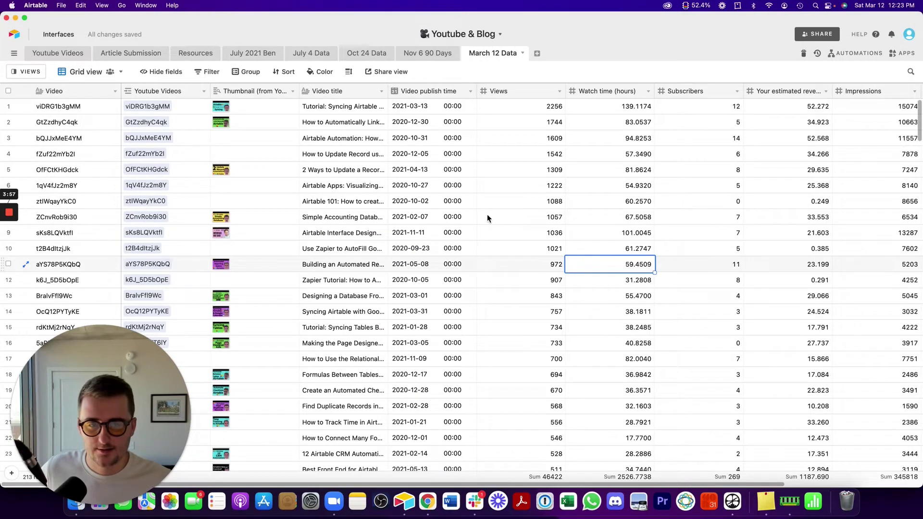
scroll(296, 314, down, 5)
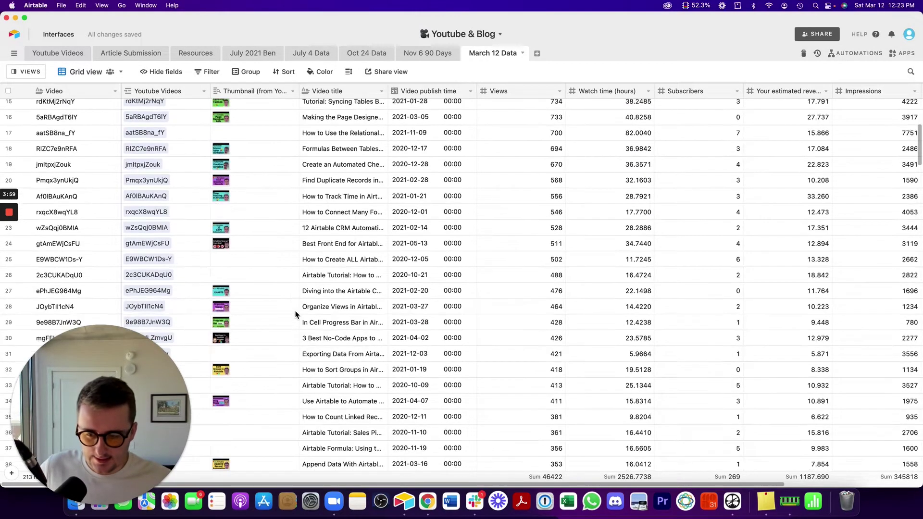
scroll(292, 318, up, 5)
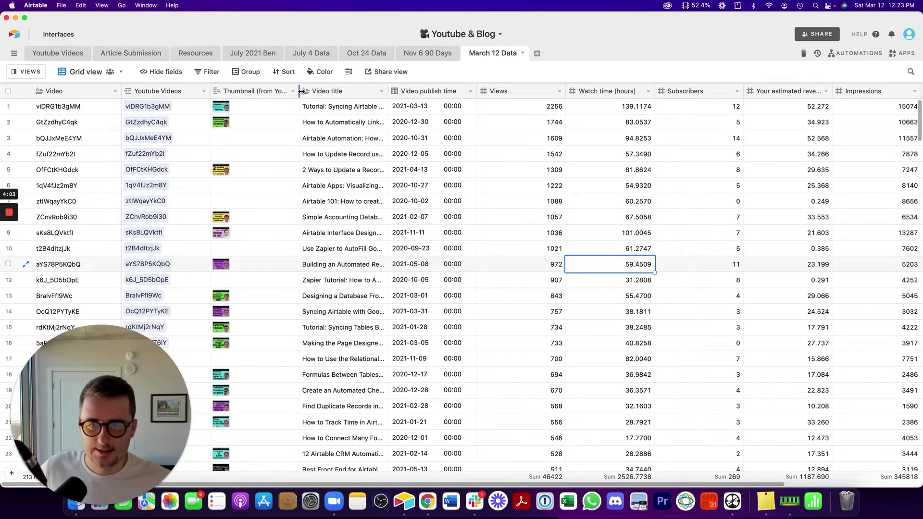
drag(301, 91, 297, 91)
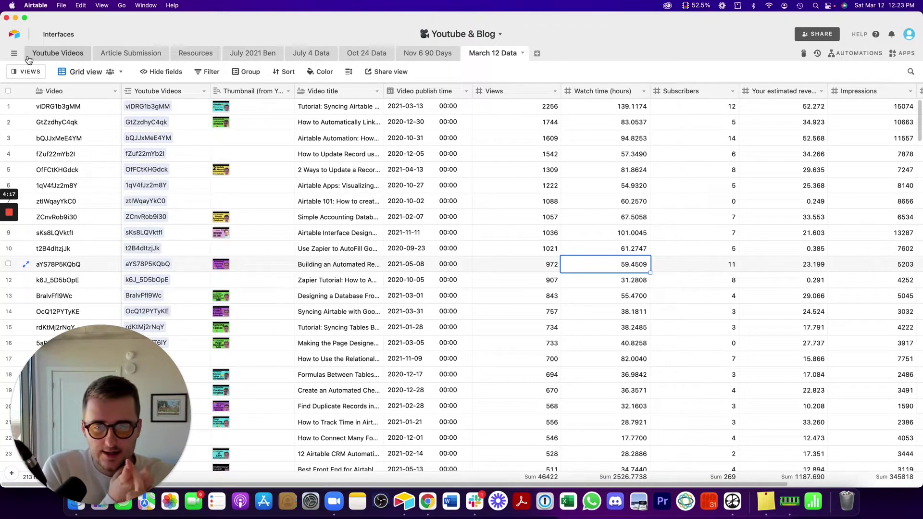
Examine the button and URL fields in the Nov 6 90 Days, Oct 24 Data and July 4 Data tables for an edit-video link setup.
click(448, 57)
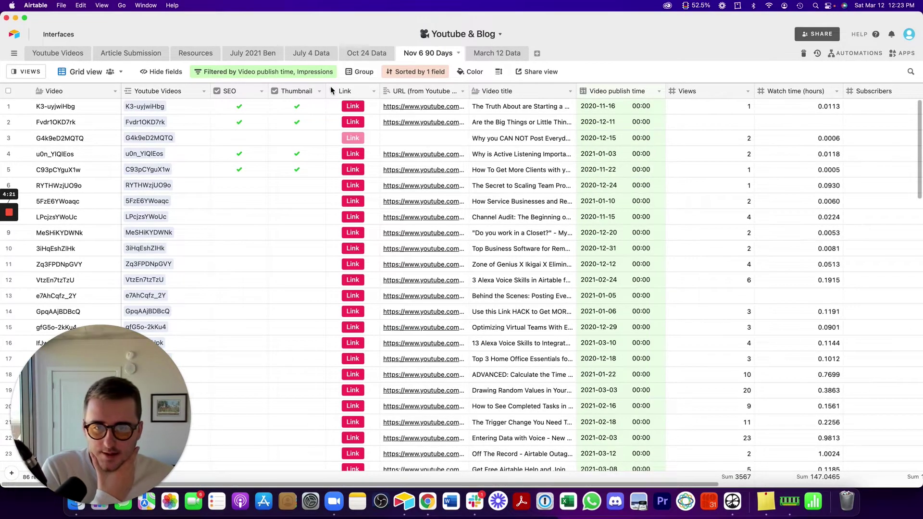
double_click(336, 87)
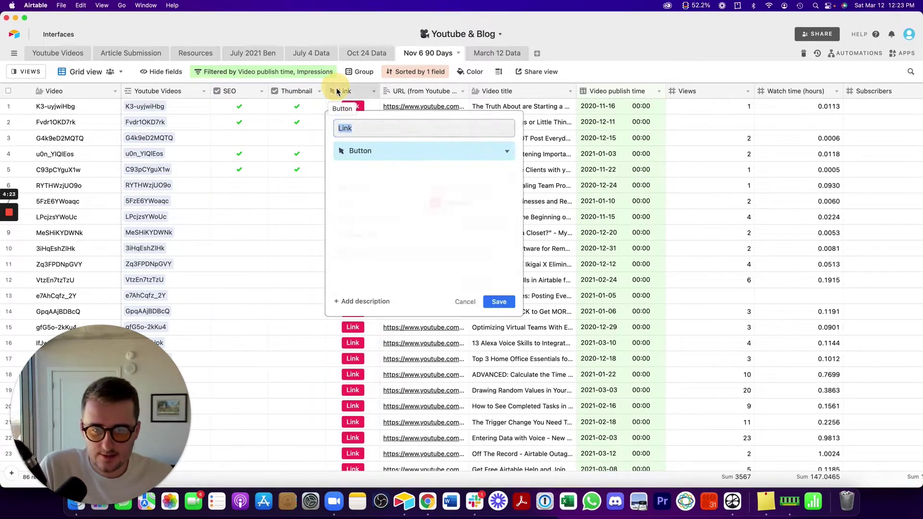
click(466, 301)
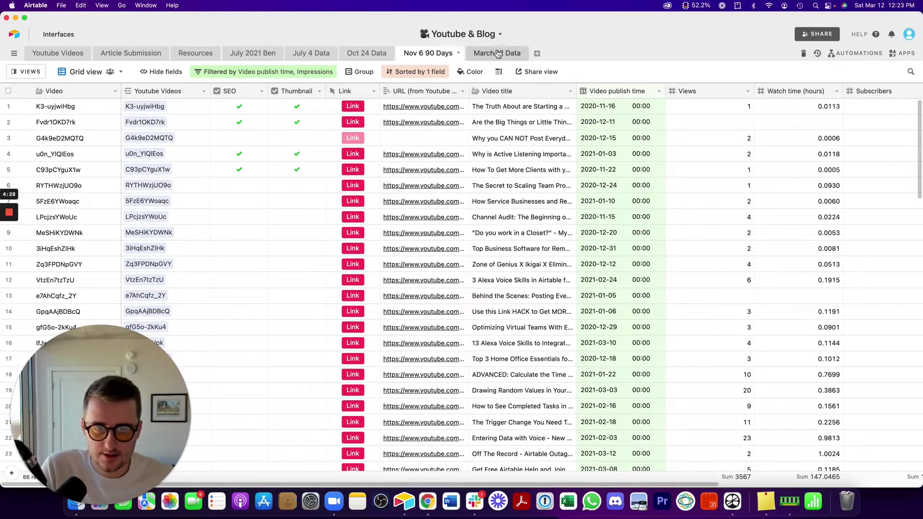
drag(469, 91, 490, 101)
click(384, 55)
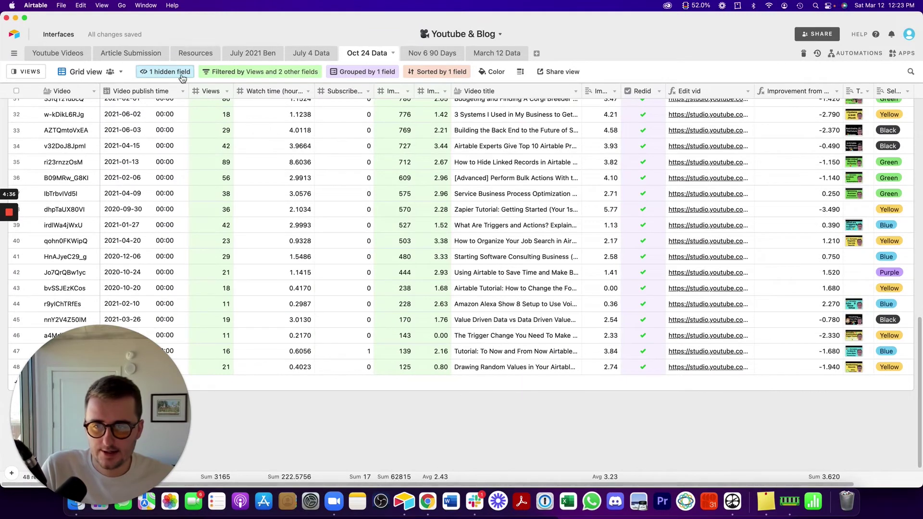
click(183, 77)
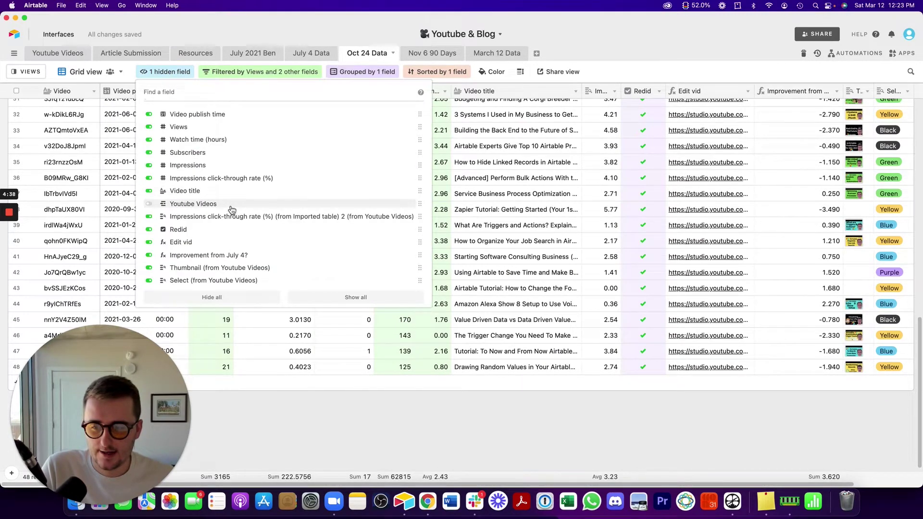
click(310, 53)
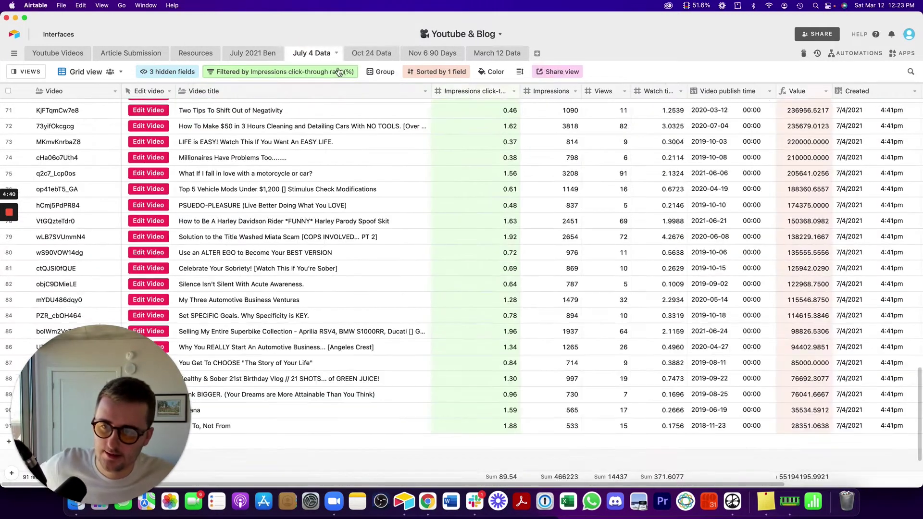
double_click(147, 91)
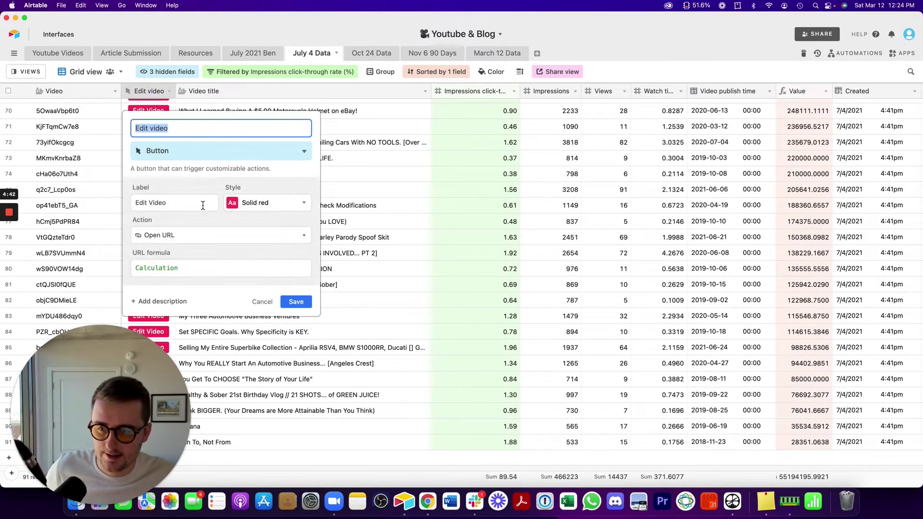
click(262, 301)
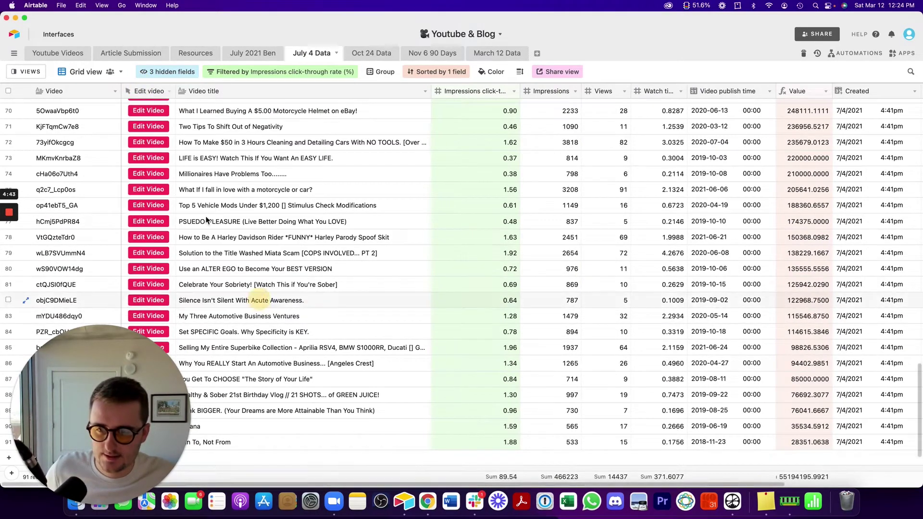
Unhide the Calculation field in the July 4 Data table and copy its complete URL formula.
click(144, 73)
click(182, 162)
click(454, 196)
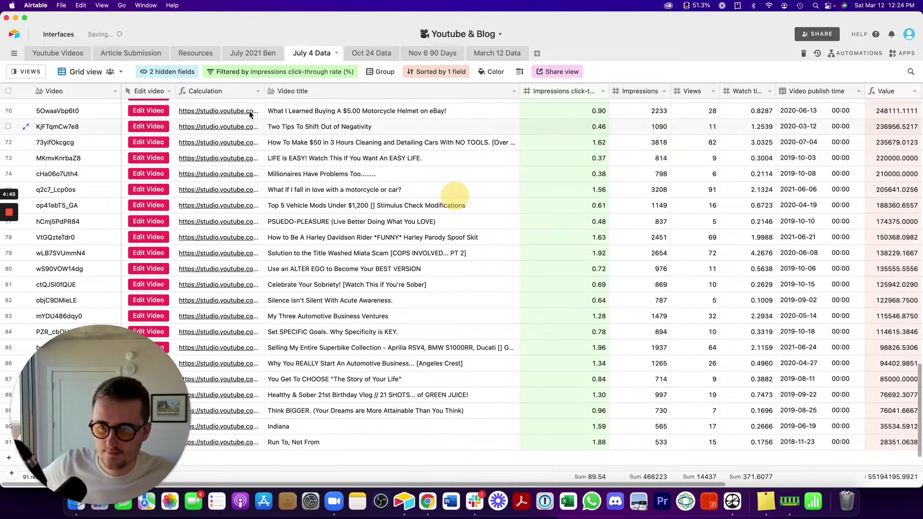
double_click(234, 91)
click(281, 216)
triple_click(281, 217)
key(super+c)
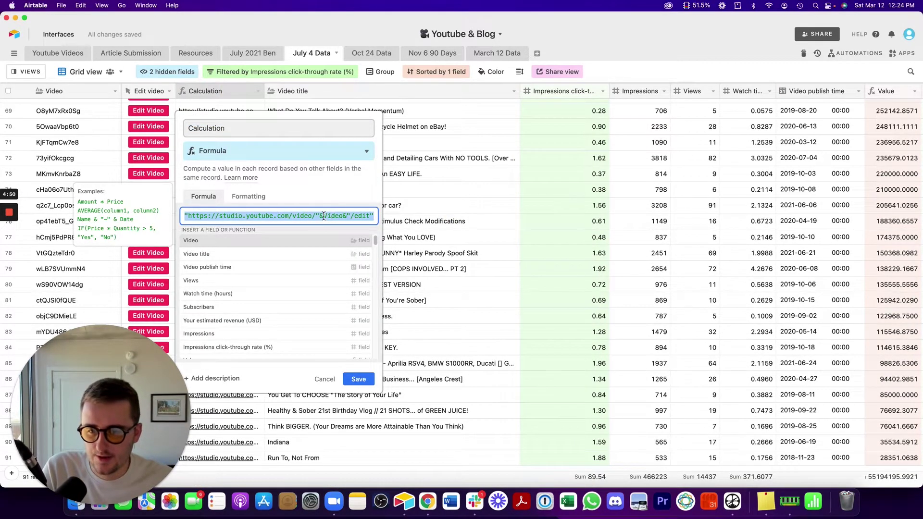
click(358, 379)
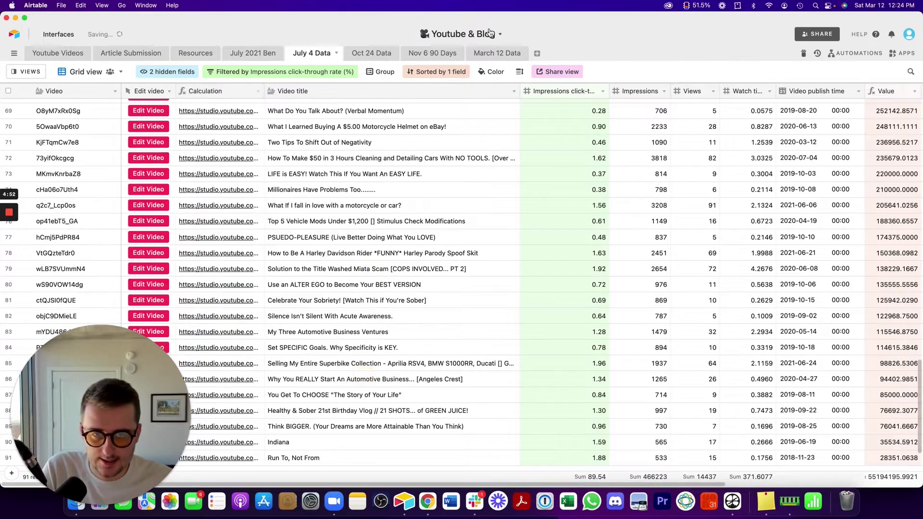
click(506, 54)
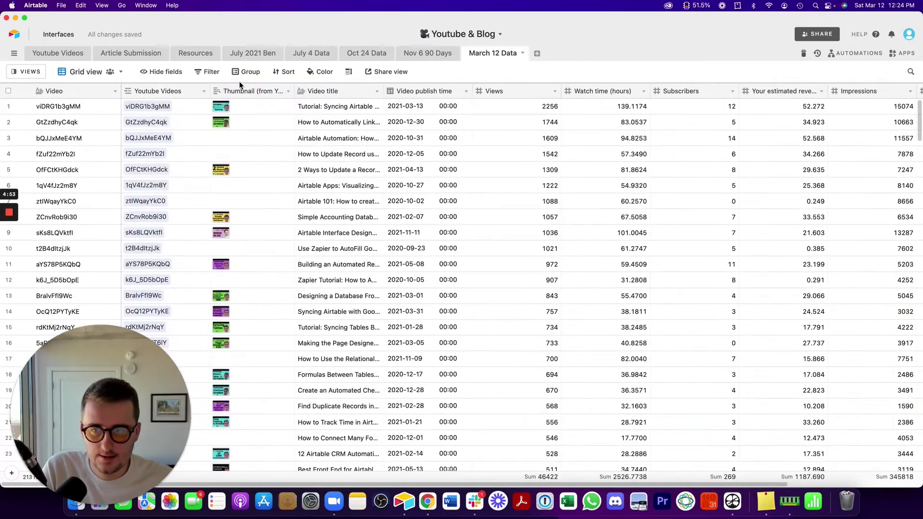
click(203, 91)
click(188, 223)
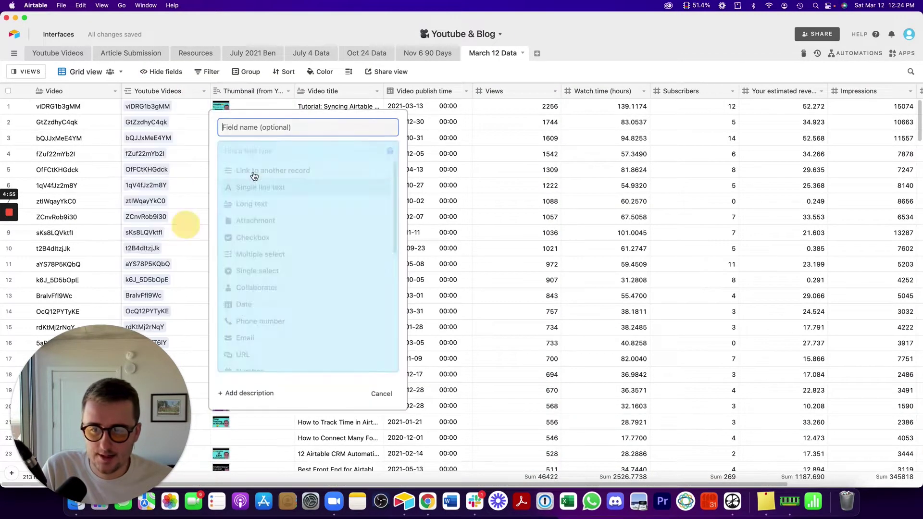
click(293, 150)
text(but)
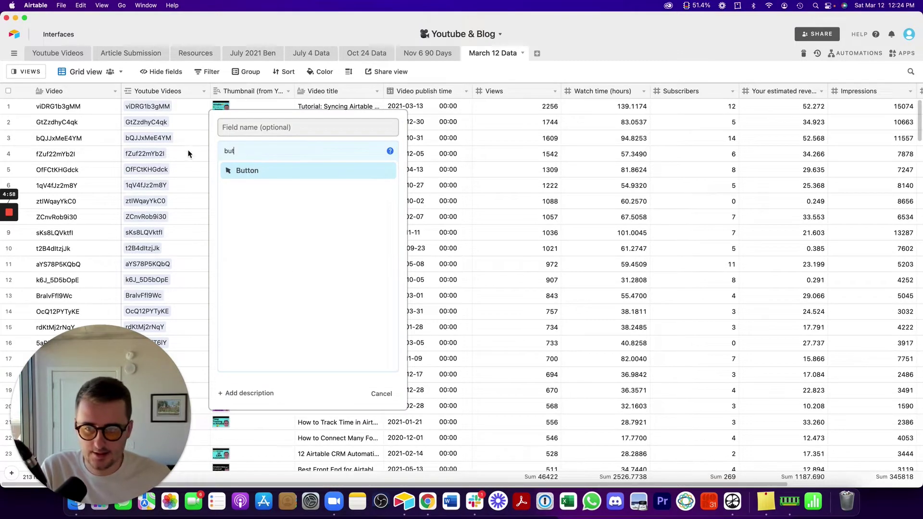
click(255, 171)
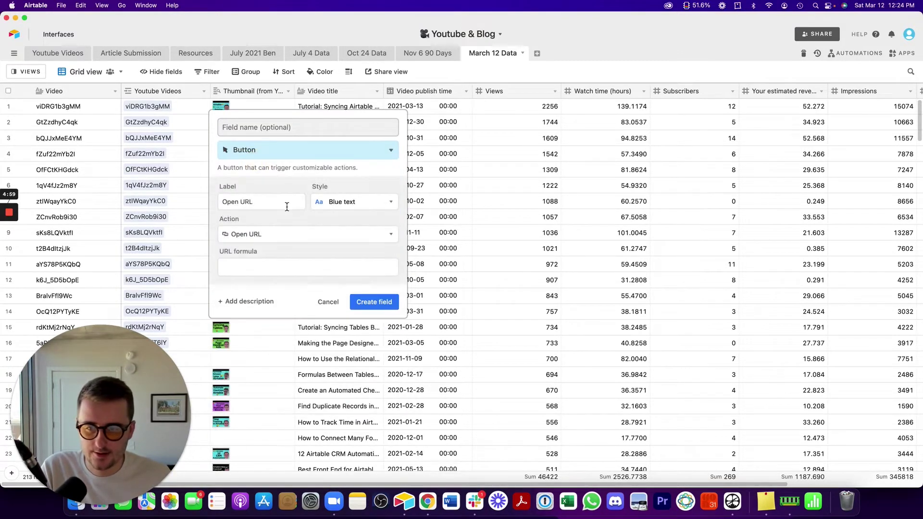
click(286, 259)
key(super+v)
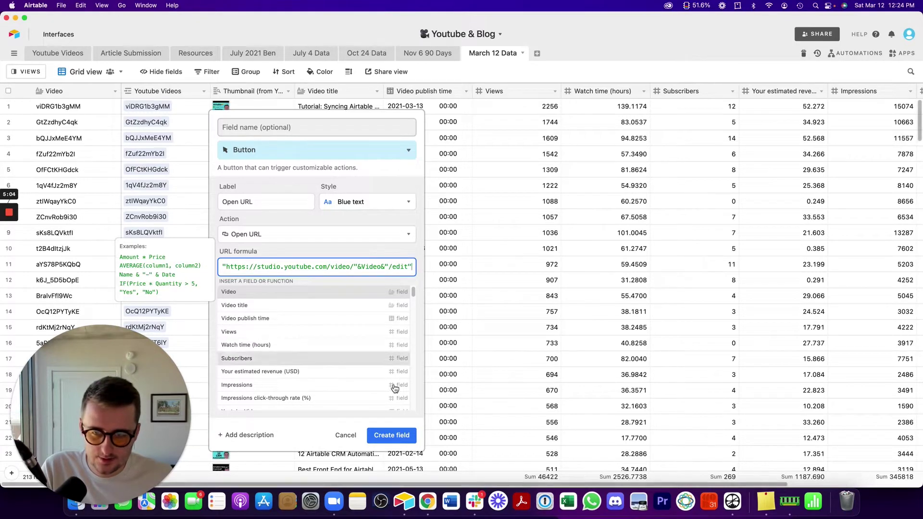
Label the button "Edit Video" in solid red, create the field and narrow its column.
triple_click(291, 202)
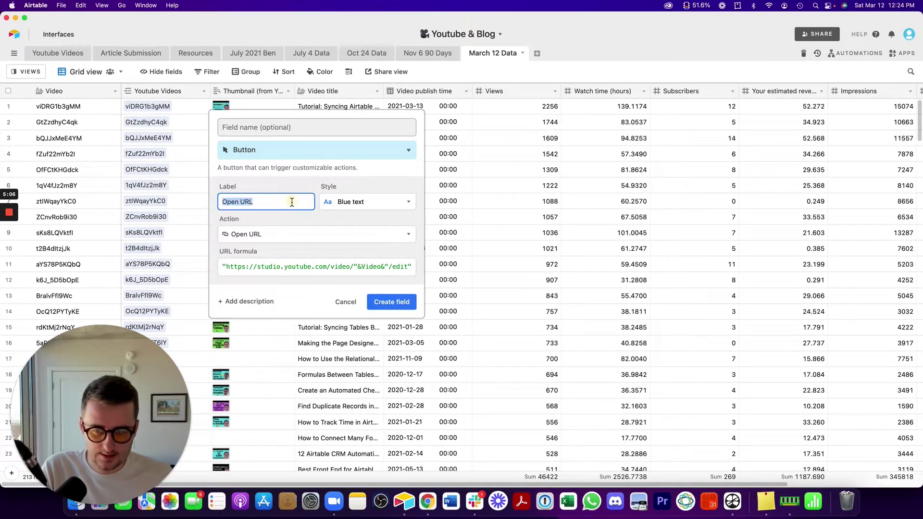
text(Edit Video)
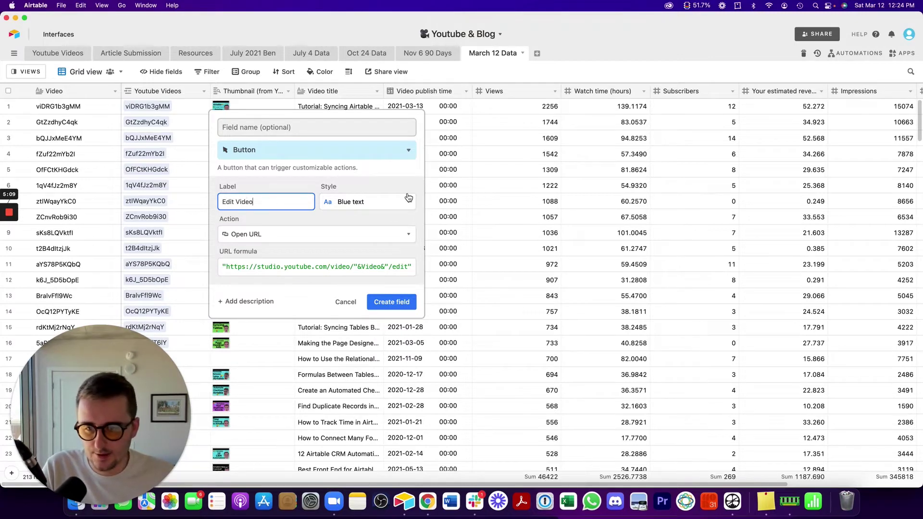
click(408, 197)
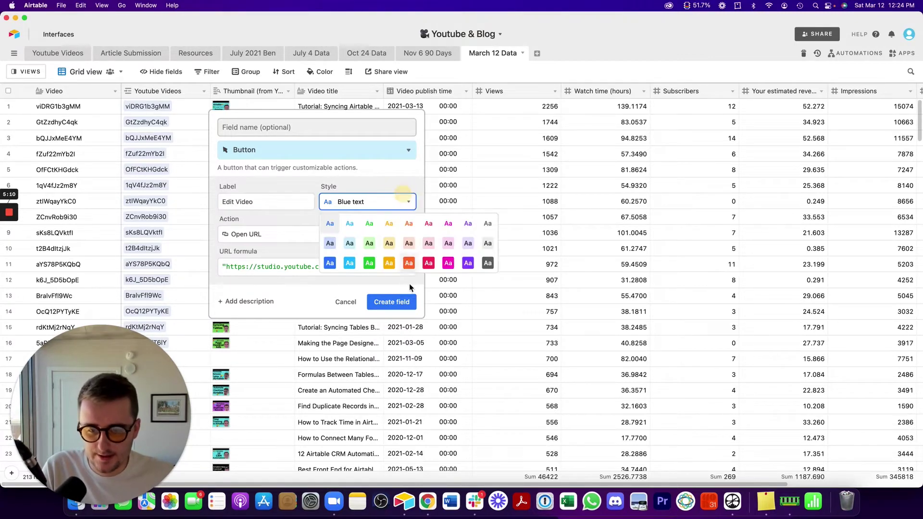
click(423, 267)
click(413, 300)
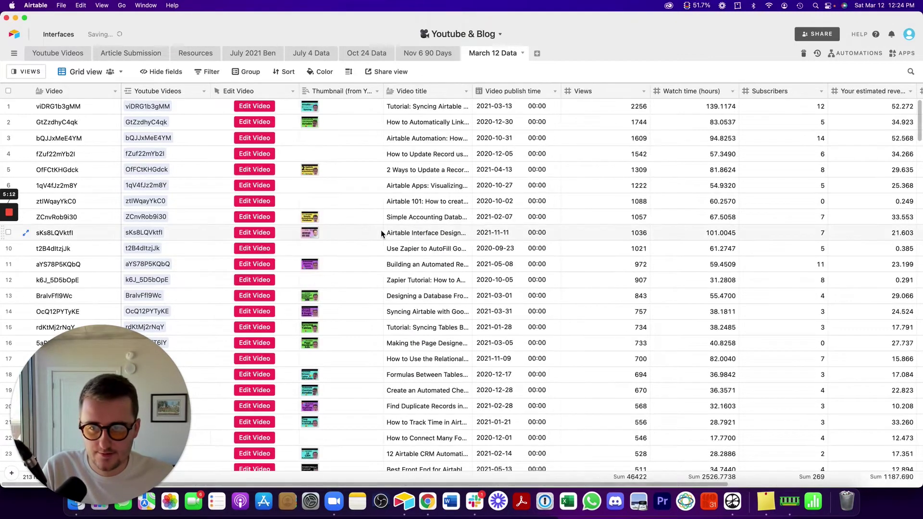
drag(299, 92, 275, 95)
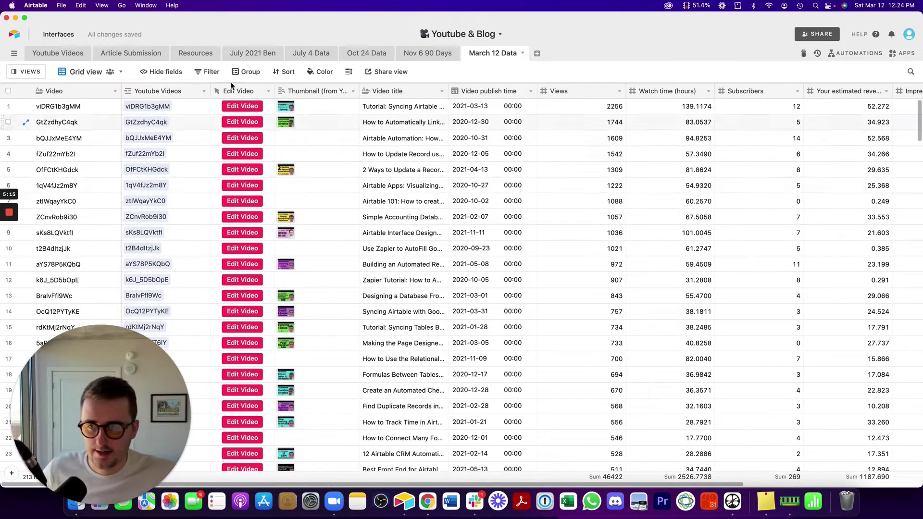
click(25, 71)
click(332, 417)
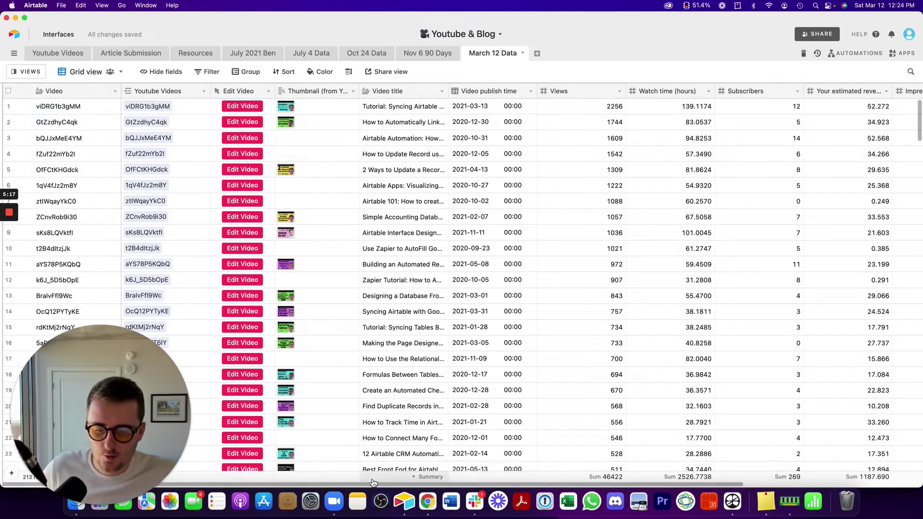
Insert a new field of type Formula directly after Your estimated revenue (USD) in March 12 Data.
scroll(510, 466, right, 5)
scroll(520, 468, right, 2)
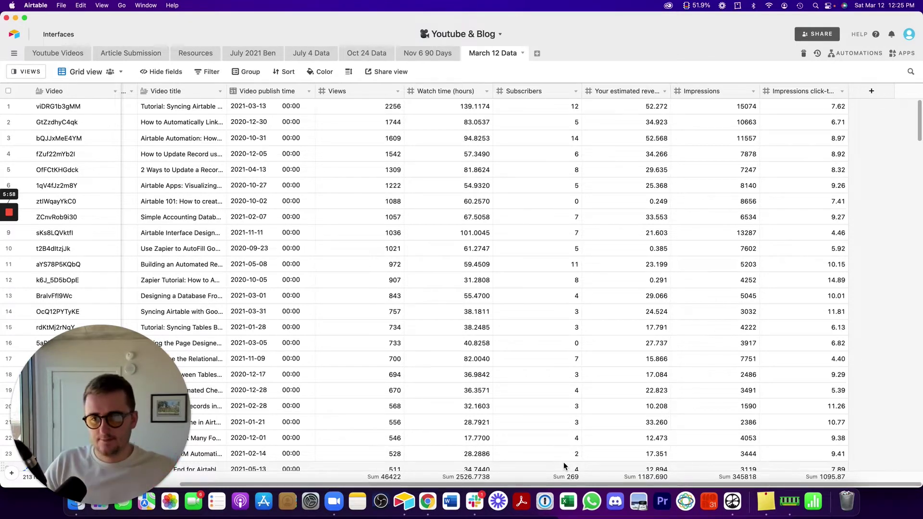
right_click(624, 97)
click(639, 210)
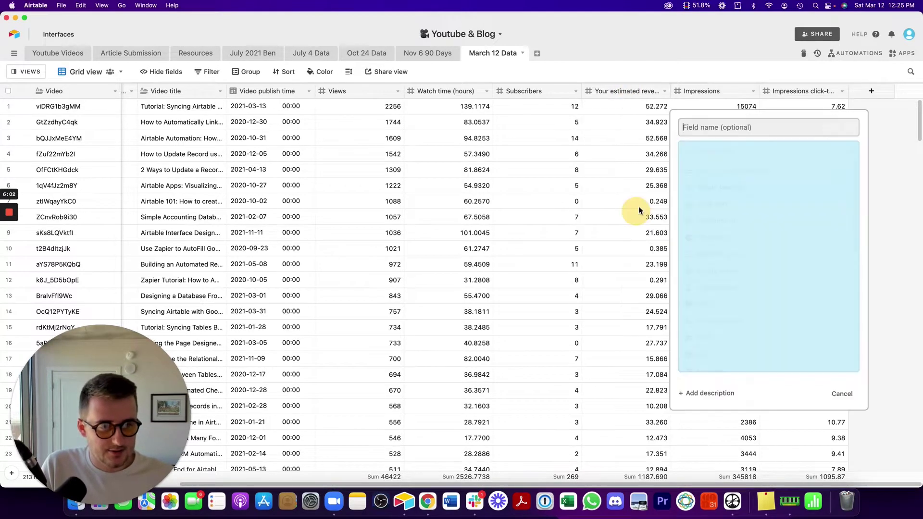
click(680, 149)
text(f)
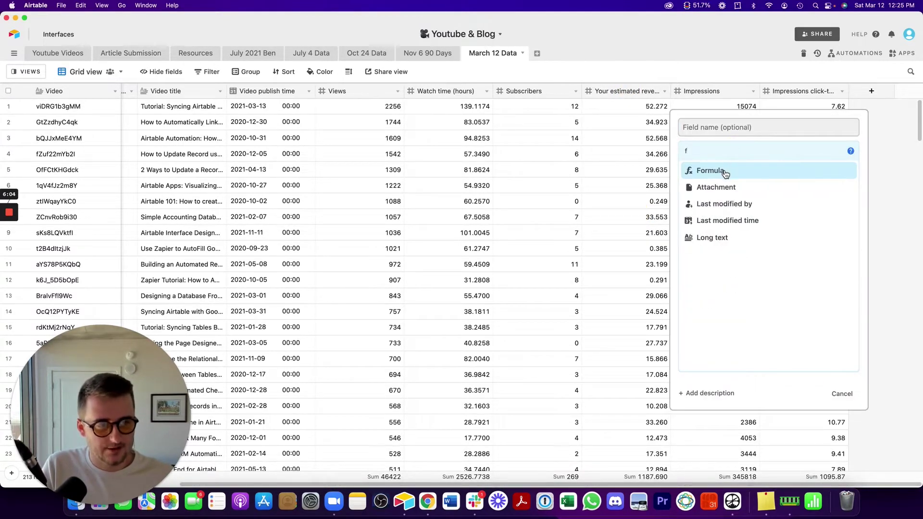
click(711, 171)
click(729, 214)
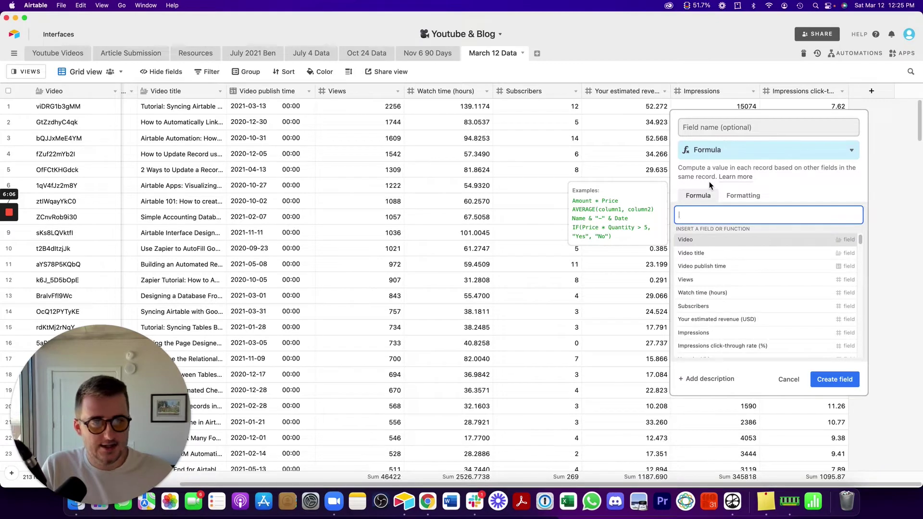
Enter the formula {Your estimated revenue (USD)}/Views and create the field with the name "Revenue per view".
text(your)
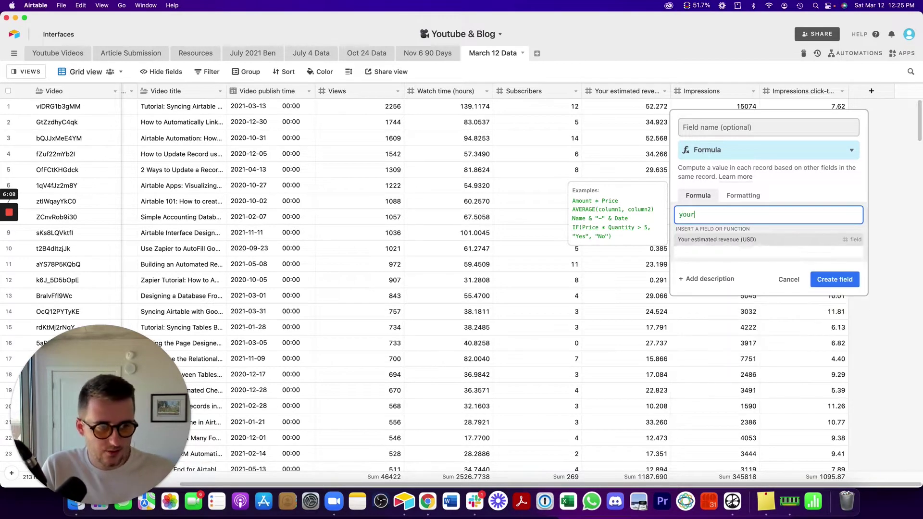
click(814, 238)
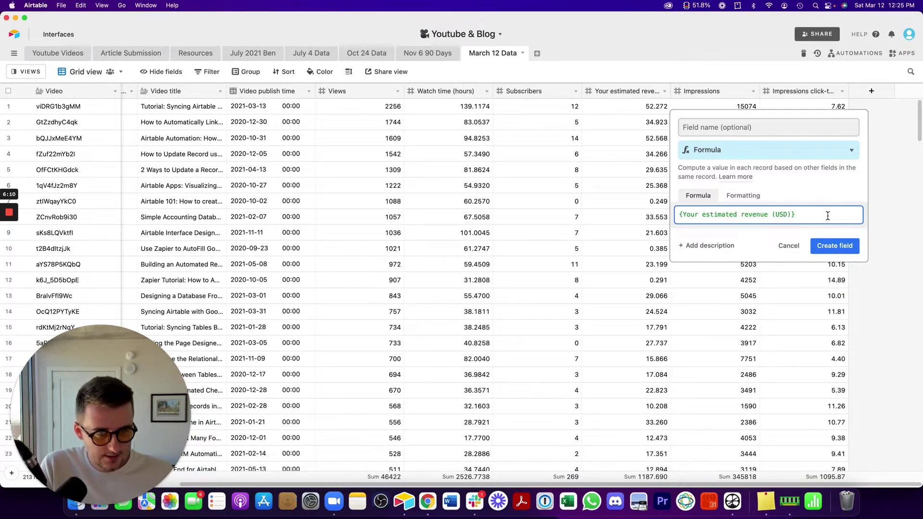
text(/view)
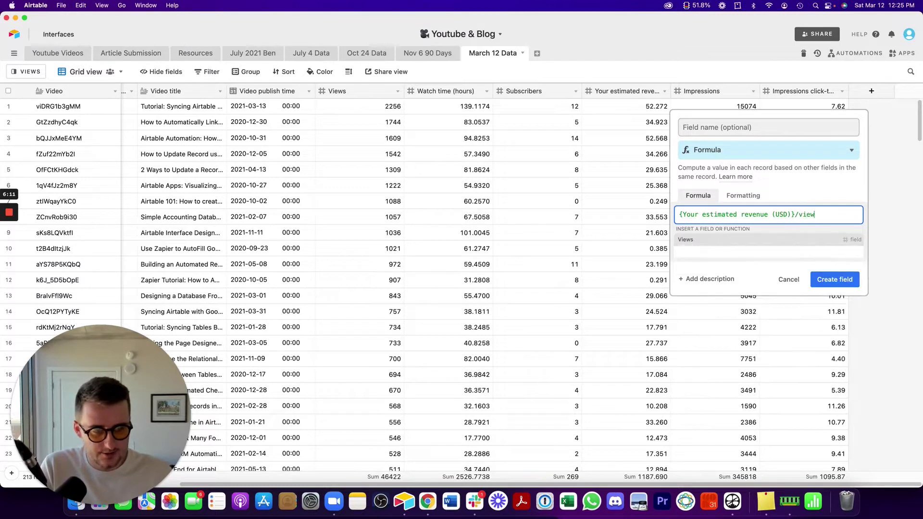
click(788, 240)
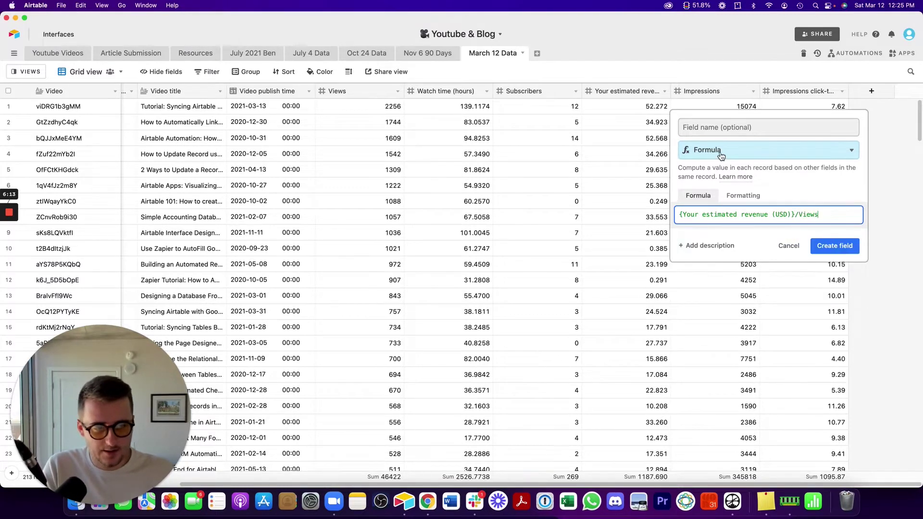
click(714, 128)
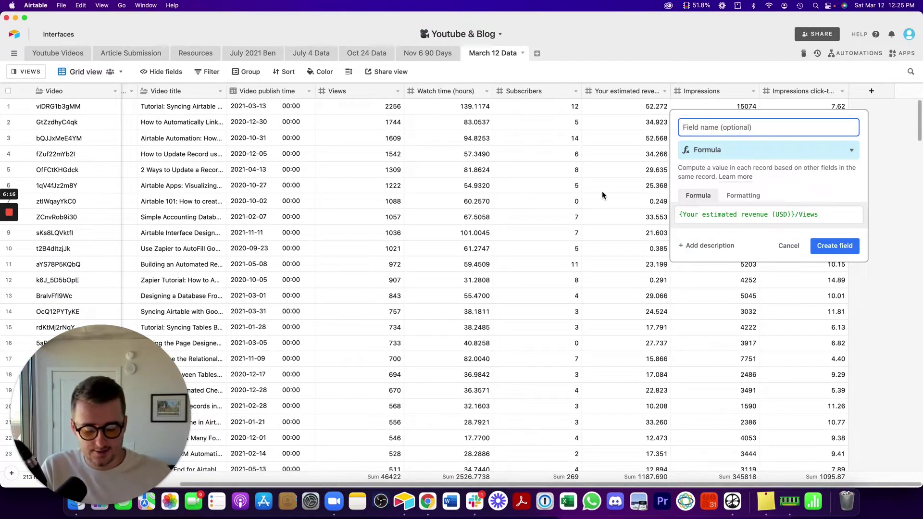
text(Revenue per view)
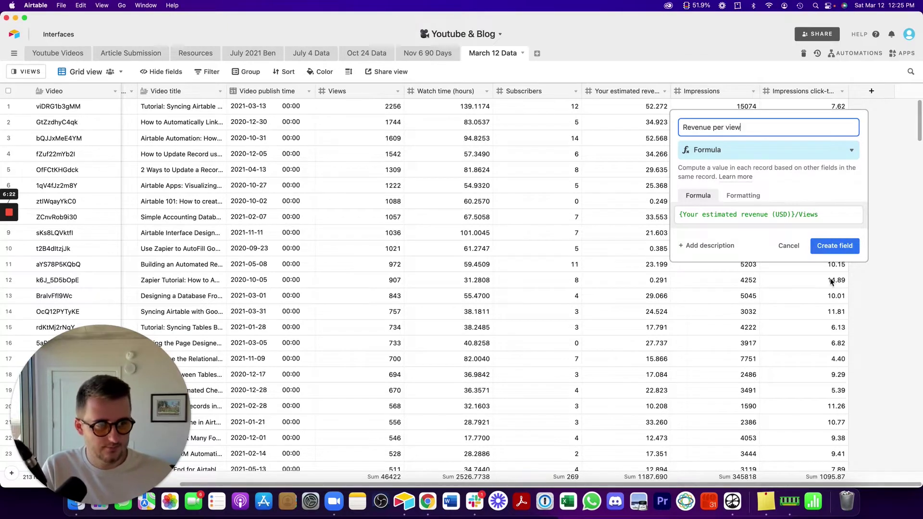
click(835, 246)
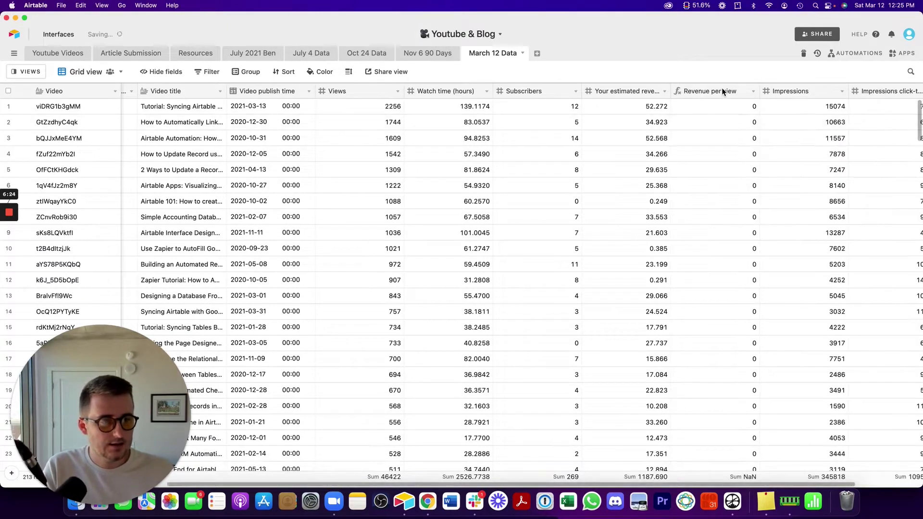
Format the Revenue per view field as currency with $1.00 precision and the $ symbol.
double_click(722, 88)
click(551, 196)
click(553, 227)
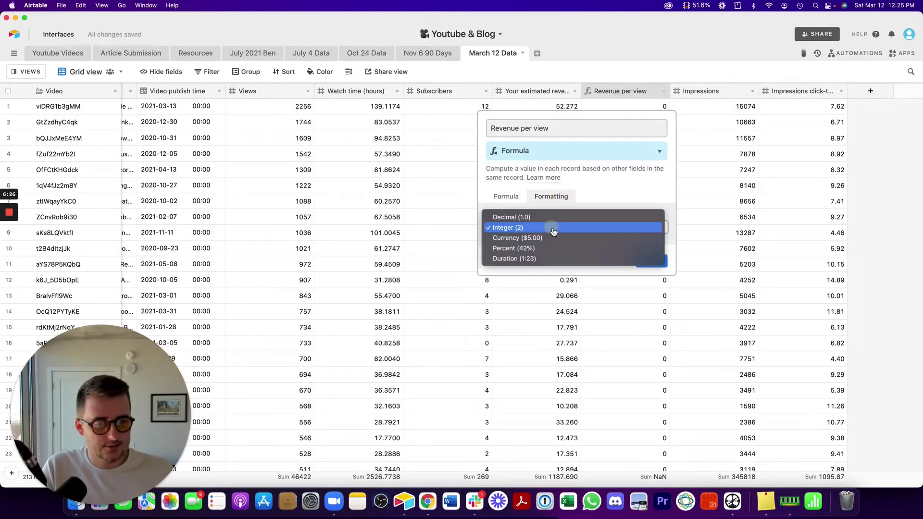
click(551, 237)
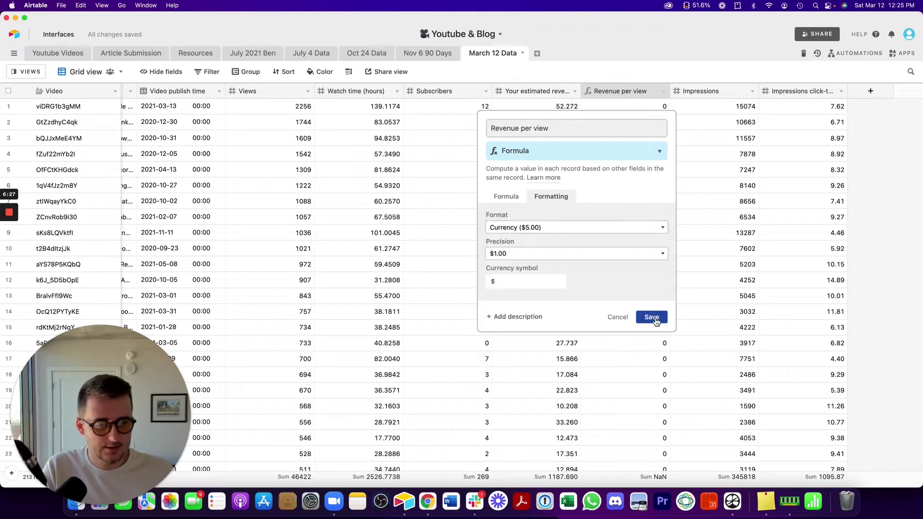
click(652, 318)
Look over the per-view revenue values and sort the records by Revenue per view in descending order (9 → 1).
click(667, 135)
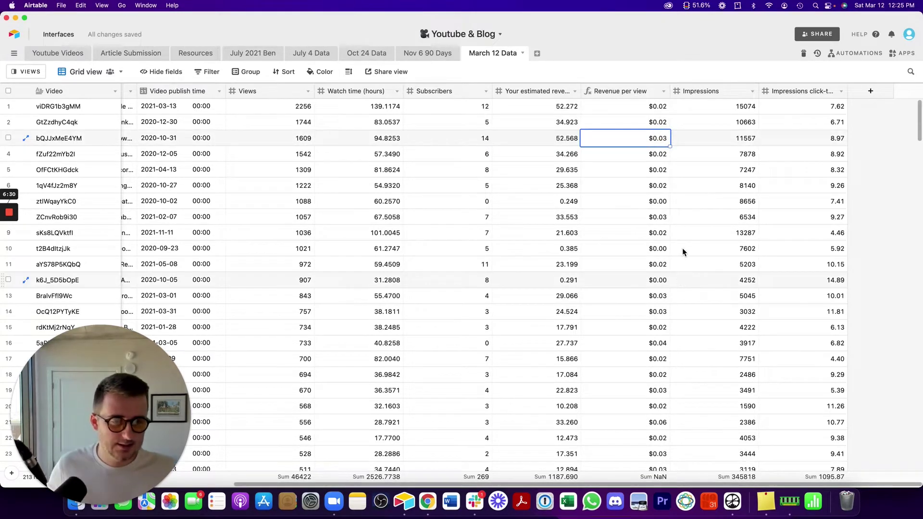
click(641, 387)
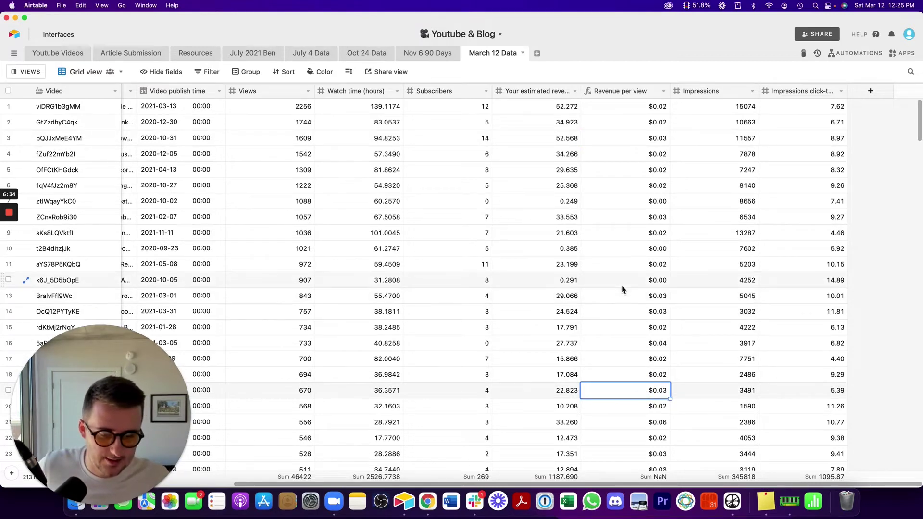
click(459, 263)
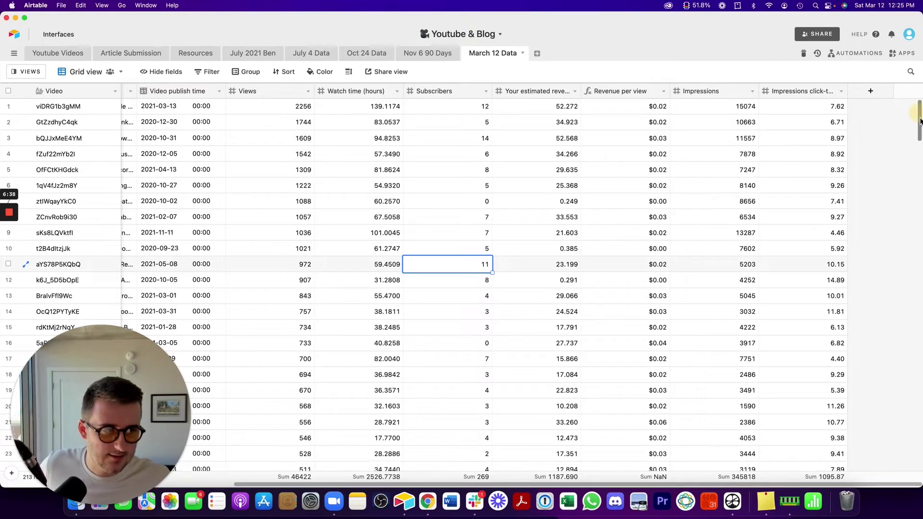
drag(919, 120, 909, 237)
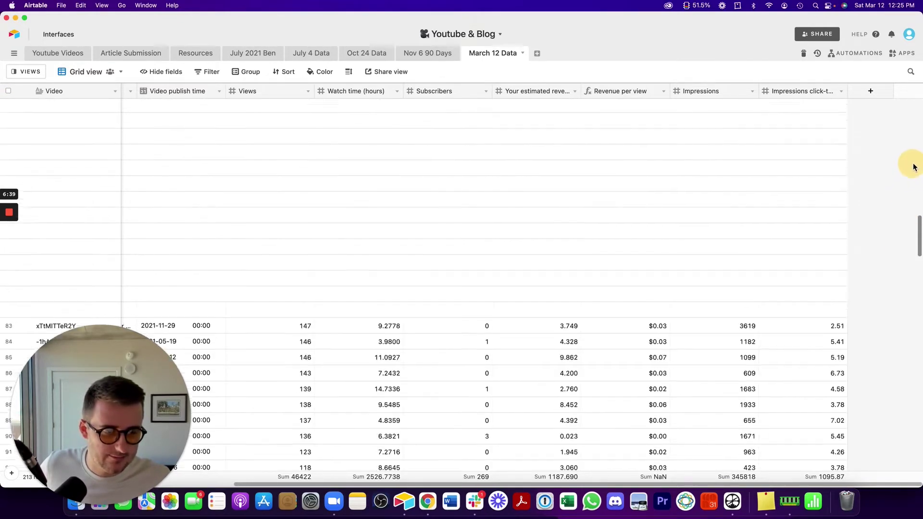
drag(913, 167, 906, 111)
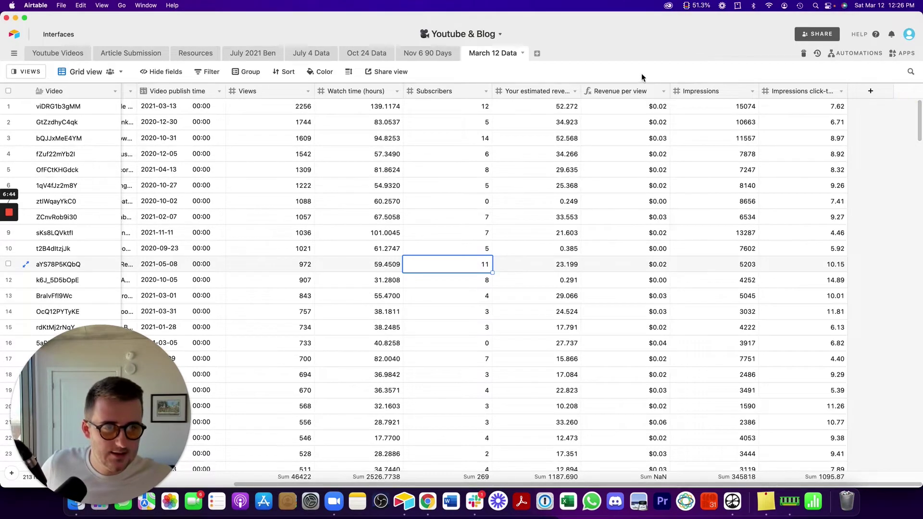
right_click(619, 92)
click(621, 243)
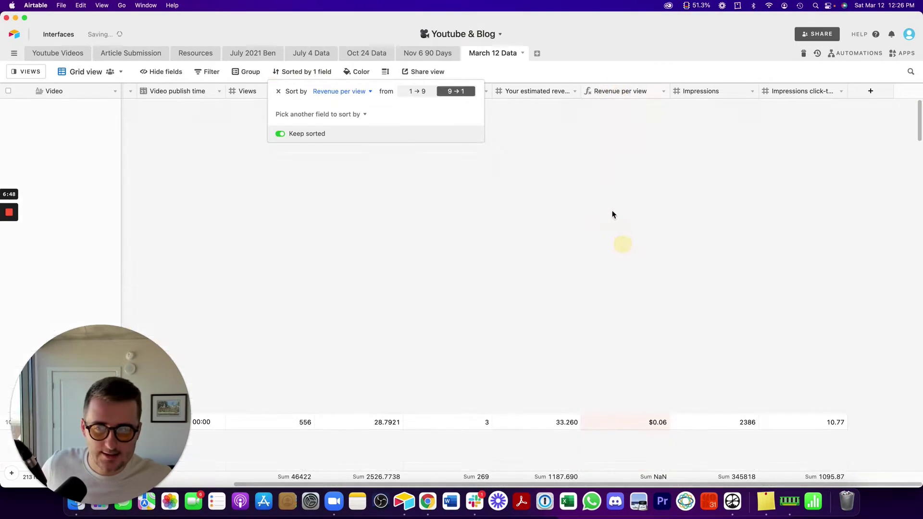
click(607, 206)
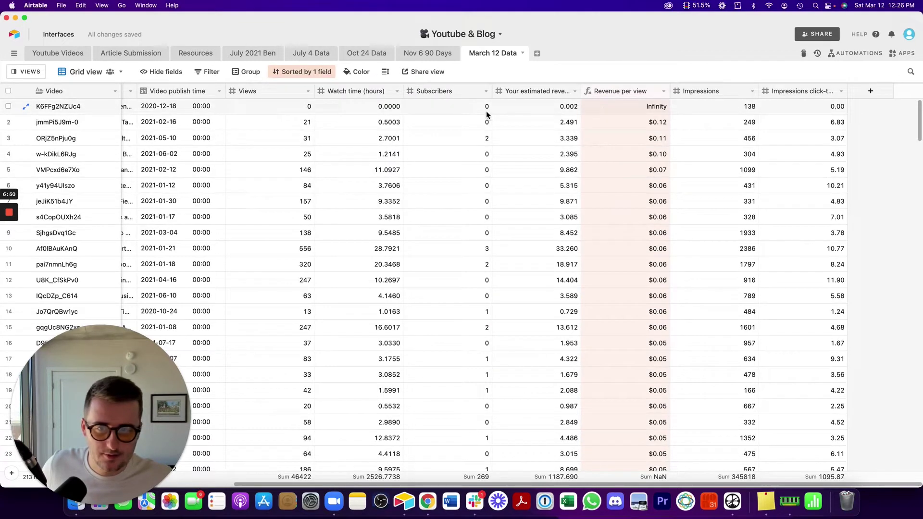
Filter the grid to records whose Views field is empty and delete the matching record.
right_click(280, 94)
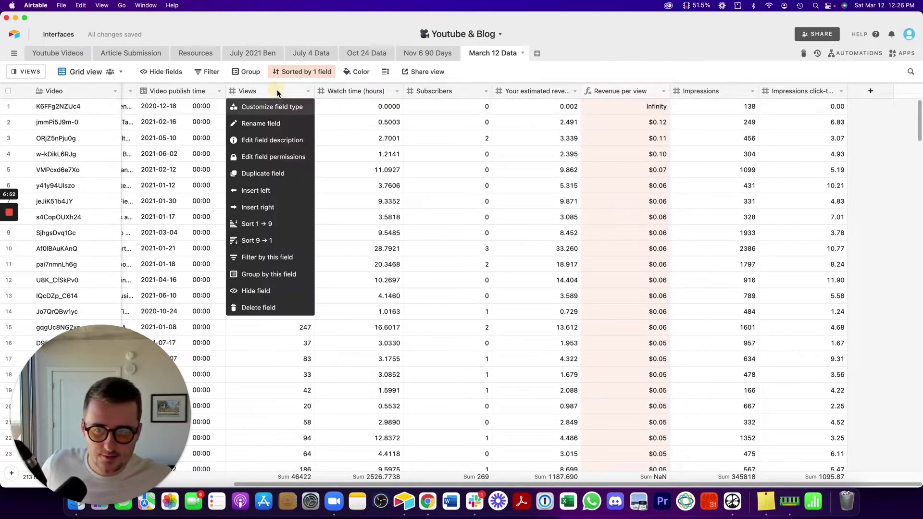
click(280, 258)
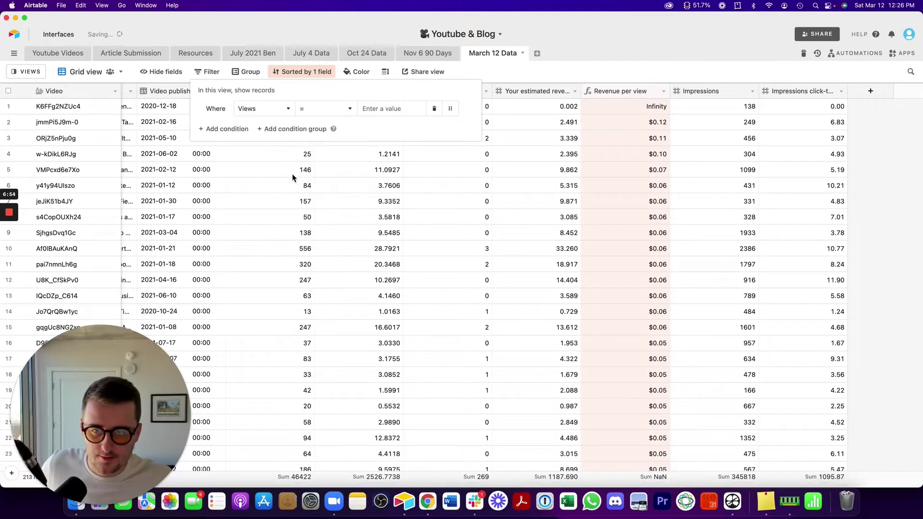
click(318, 110)
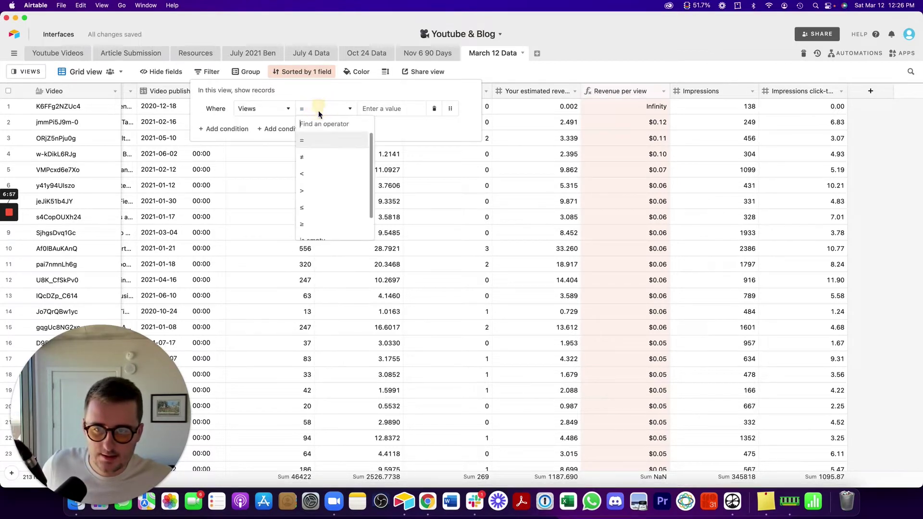
click(327, 234)
click(333, 189)
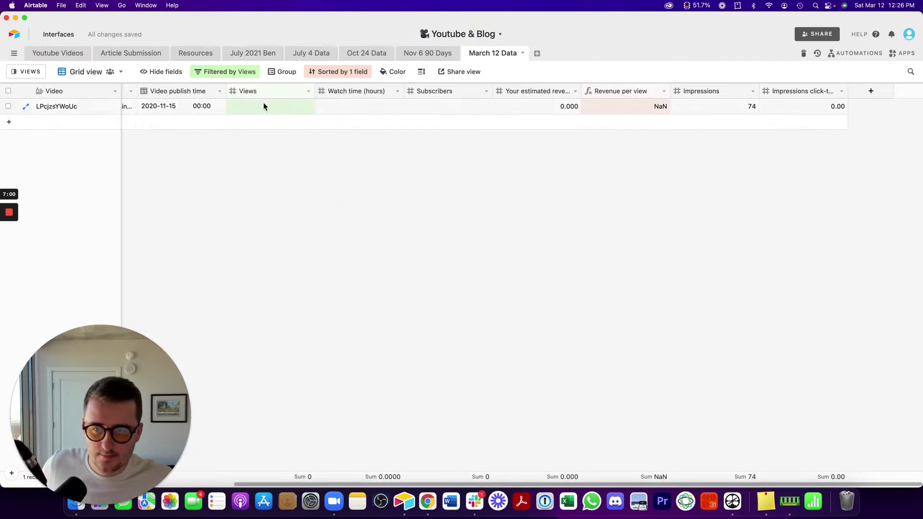
right_click(263, 103)
click(310, 192)
Change the Views filter condition to ≠ 0.
click(240, 73)
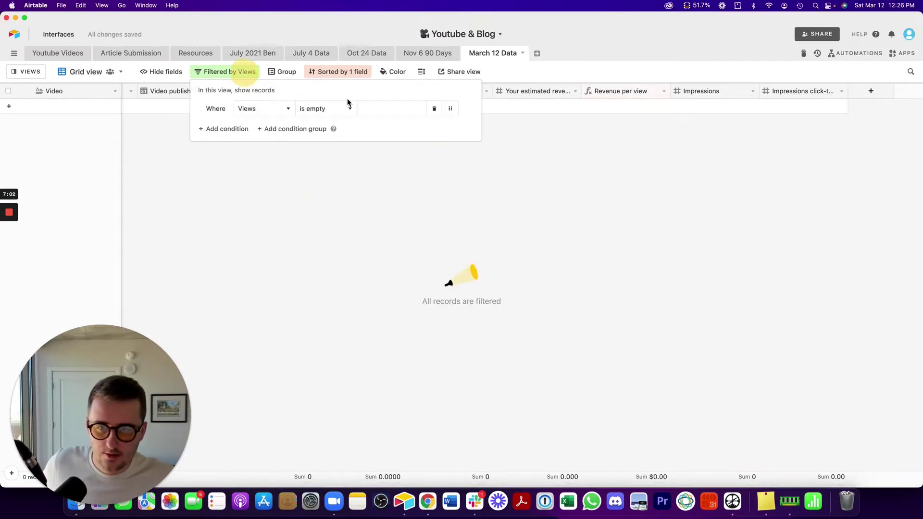
click(313, 108)
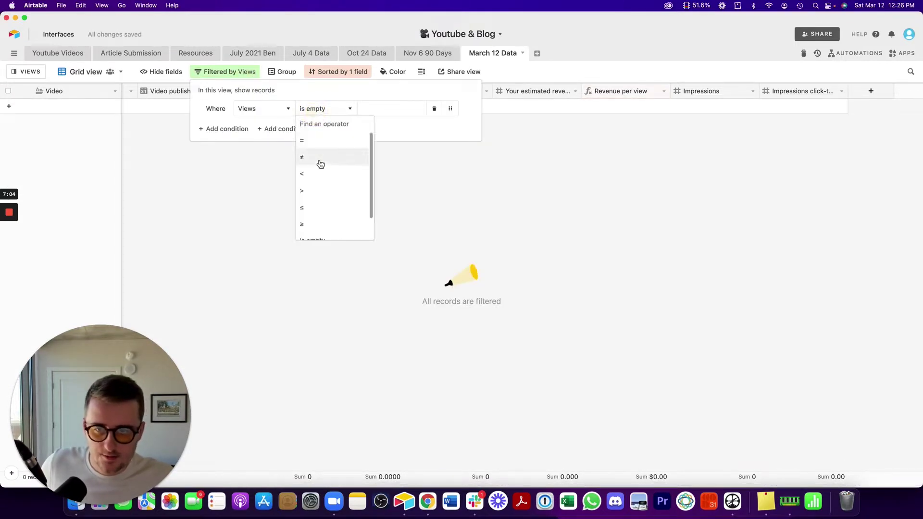
click(318, 158)
text(0)
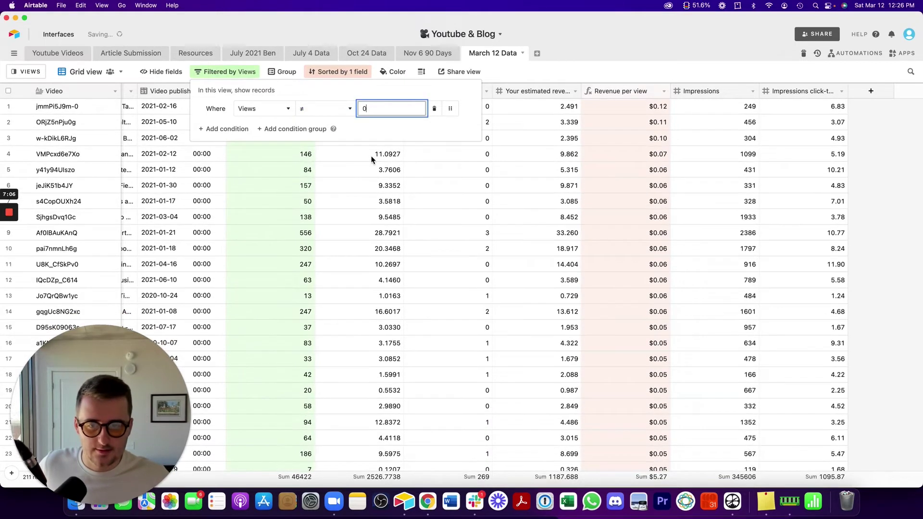
click(377, 185)
Set the Views filter condition to = 0 to isolate the videos without any views.
click(225, 72)
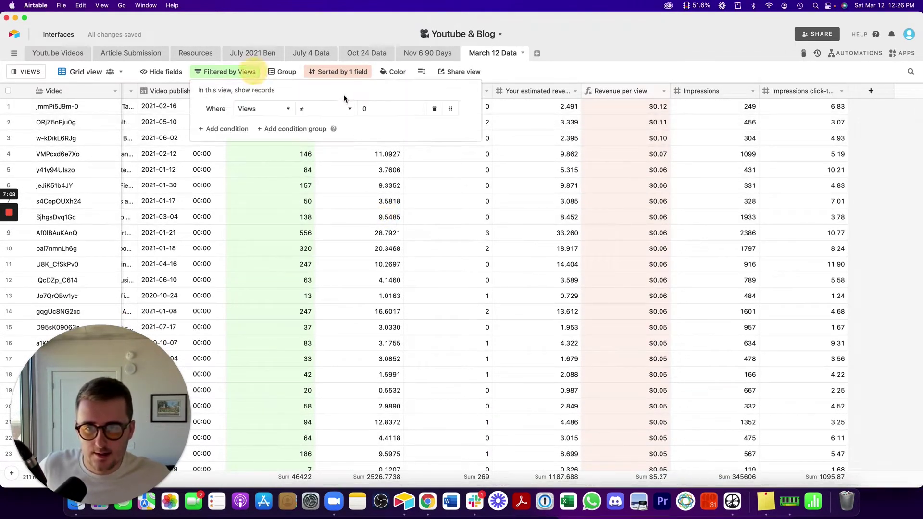
click(336, 109)
click(330, 139)
click(357, 172)
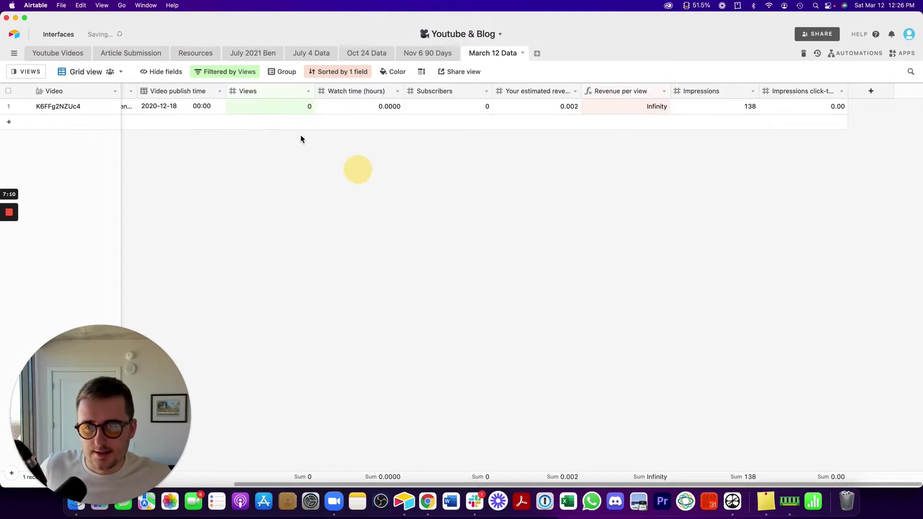
Delete the record with zero views and remove the Views filter from the grid.
right_click(282, 106)
click(308, 195)
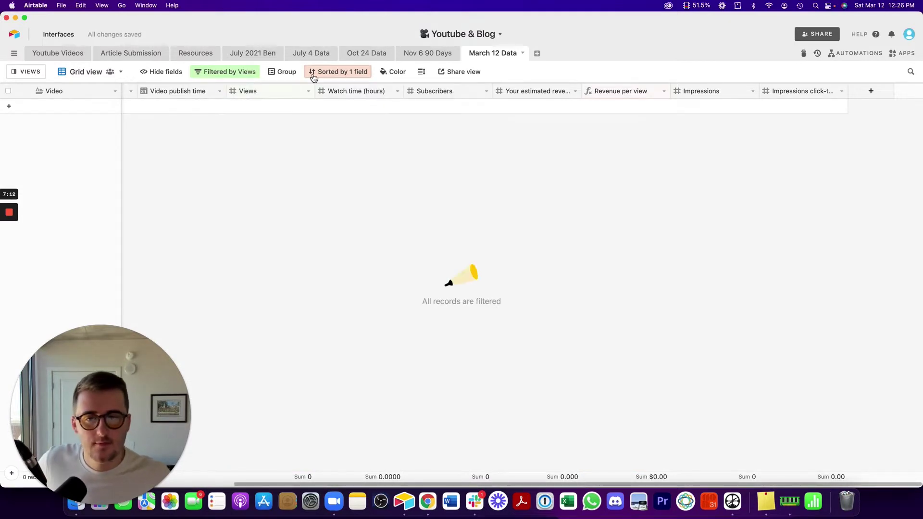
click(250, 75)
click(435, 110)
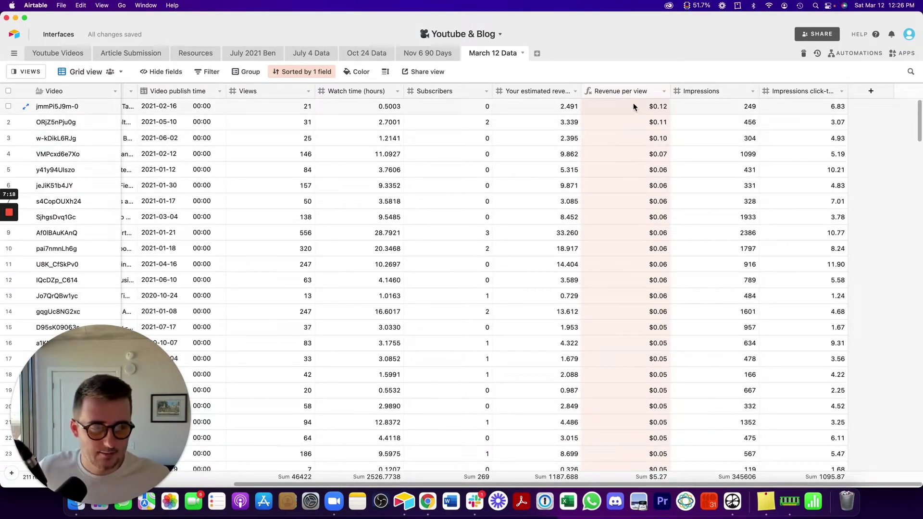
Set the summary calculation of the Revenue per view field to Average.
click(646, 477)
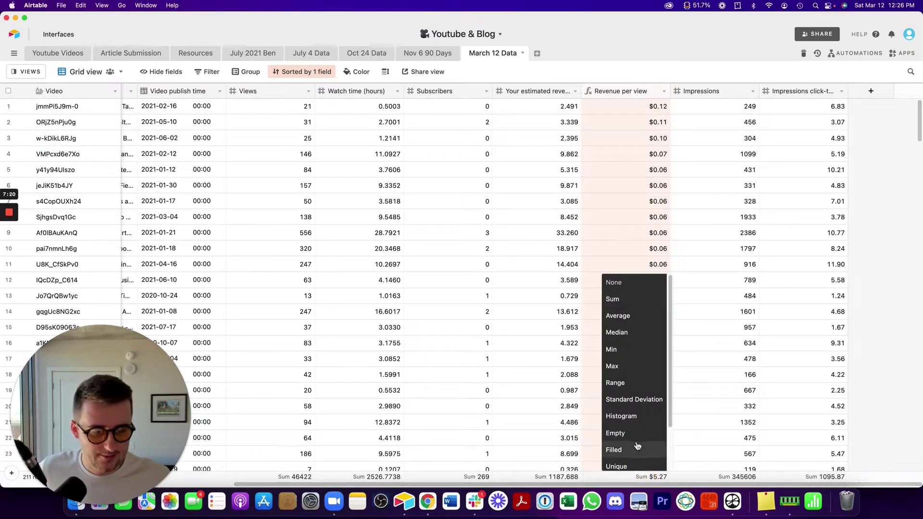
click(645, 314)
click(692, 326)
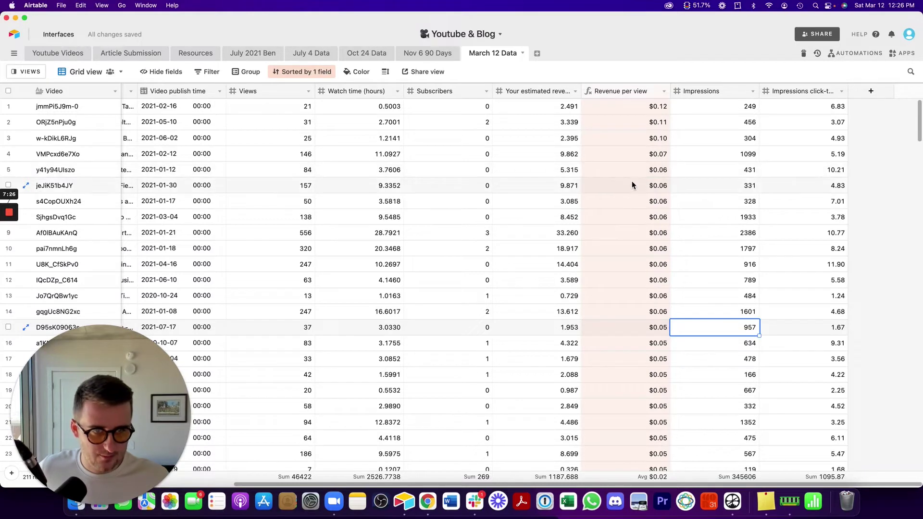
Filter the grid to records whose estimated revenue is > 5.
right_click(553, 91)
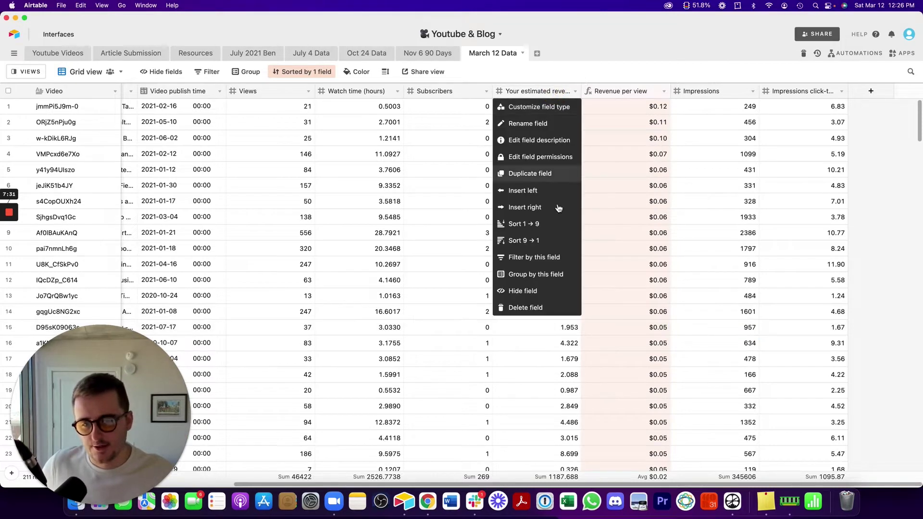
click(551, 260)
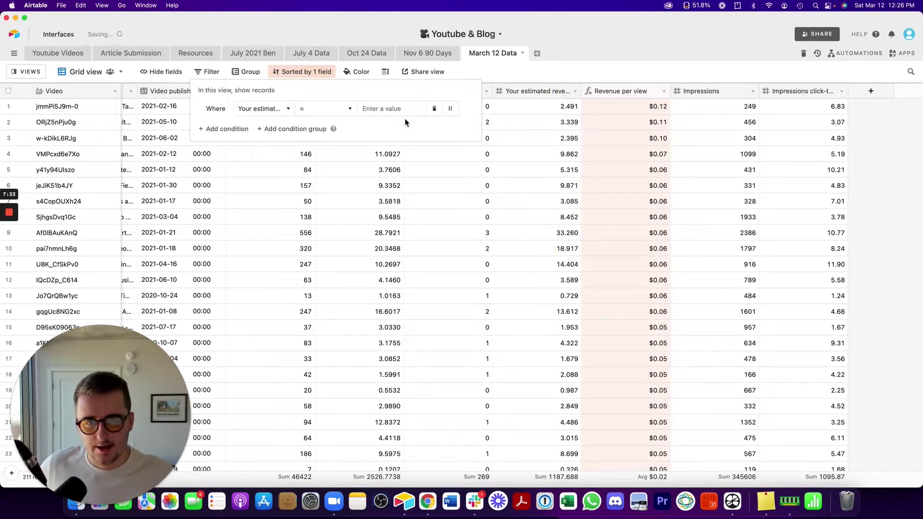
click(330, 111)
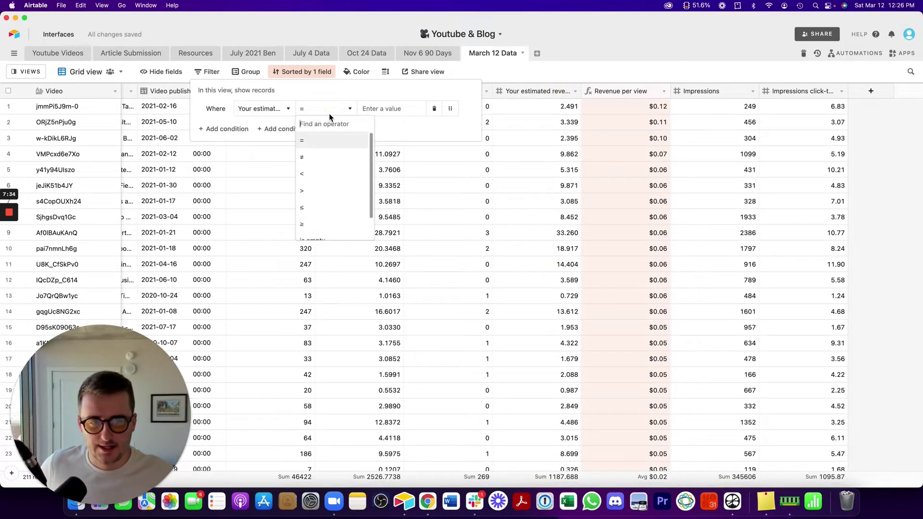
click(328, 191)
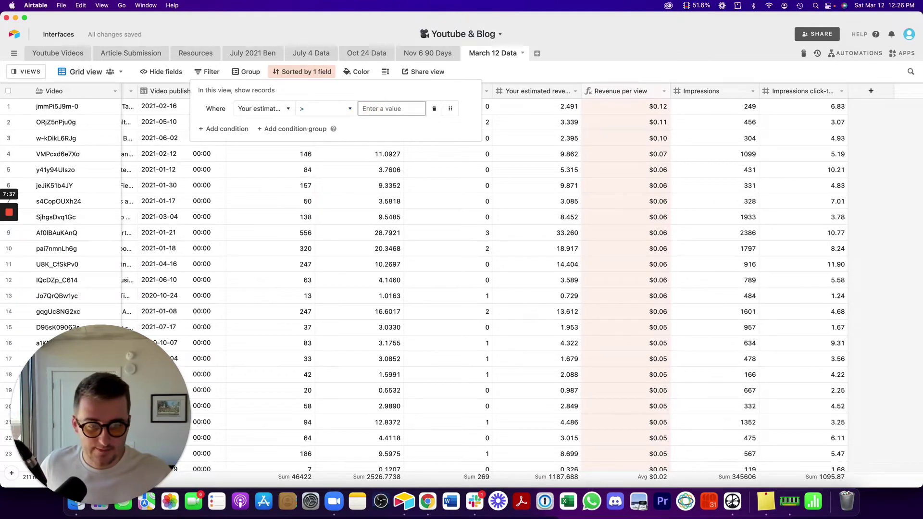
text(5)
click(679, 313)
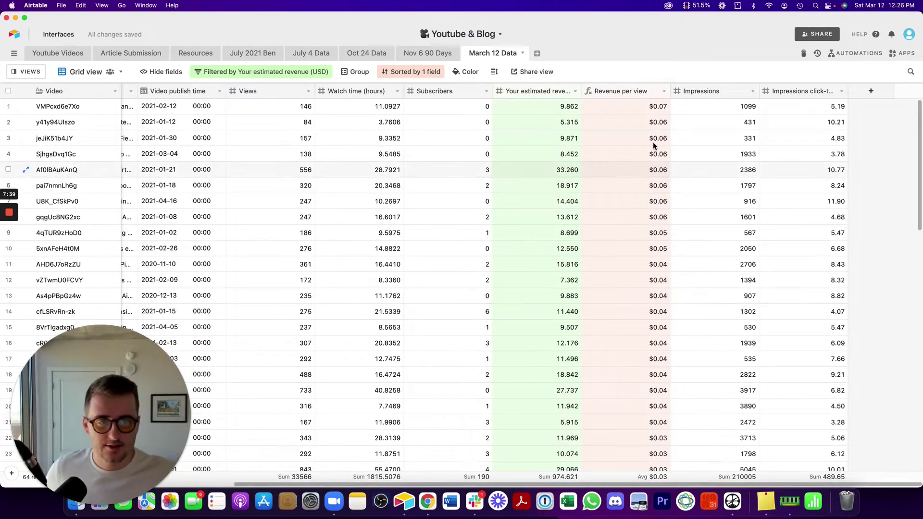
click(641, 105)
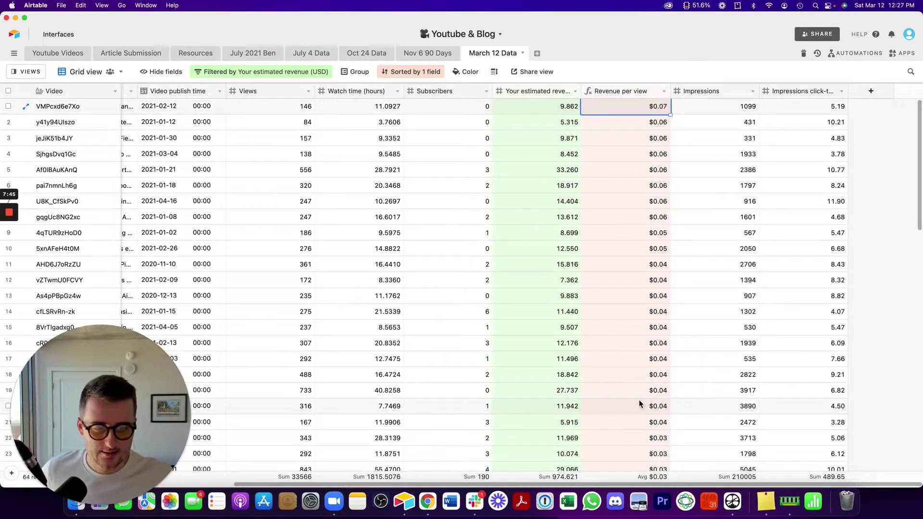
Lower the threshold of the estimated revenue filter to > 4.
click(315, 72)
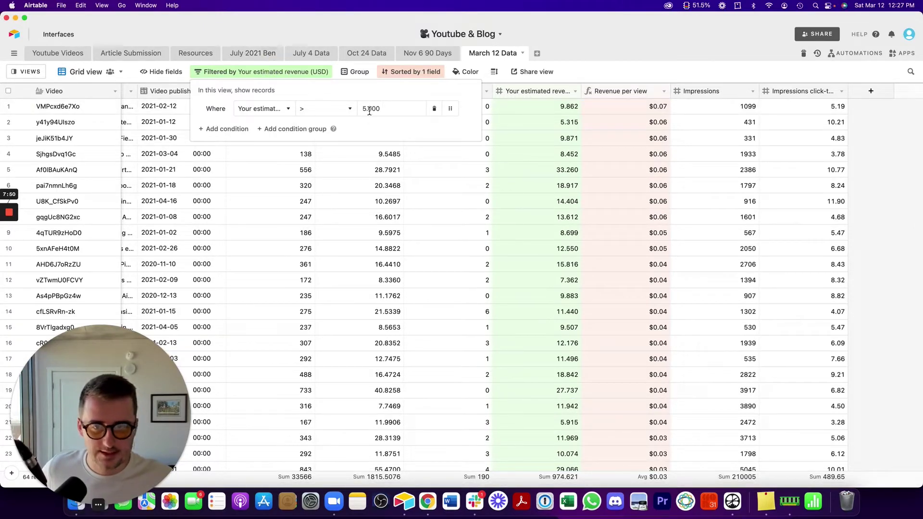
text(4)
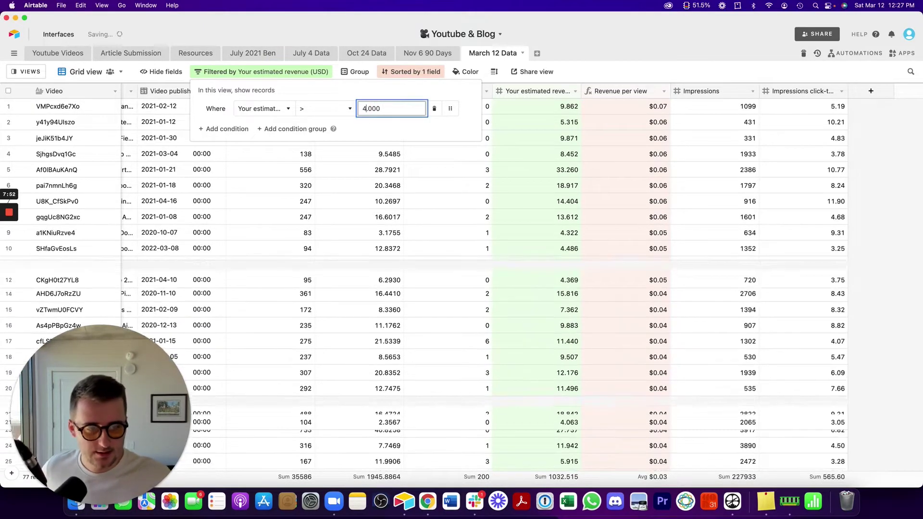
key(Escape)
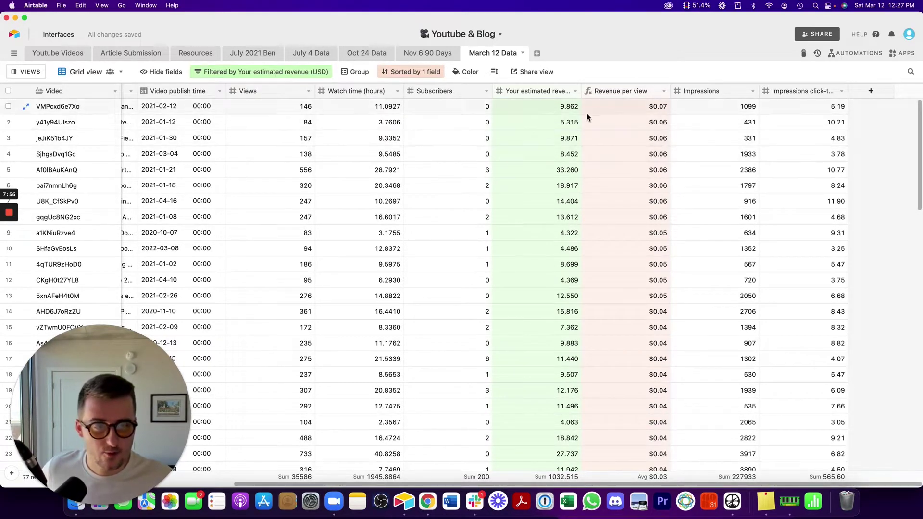
Add a second filter condition requiring Revenue per view to be > 0.04.
right_click(649, 92)
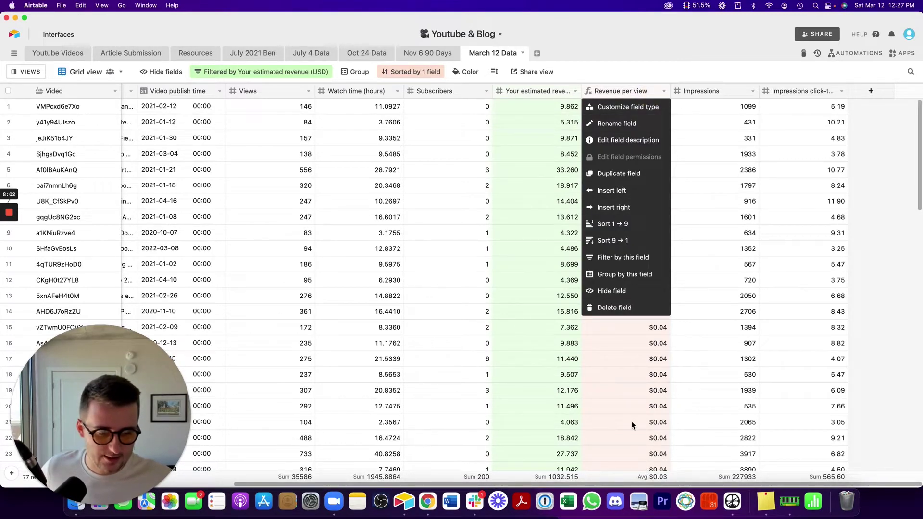
click(621, 258)
click(346, 137)
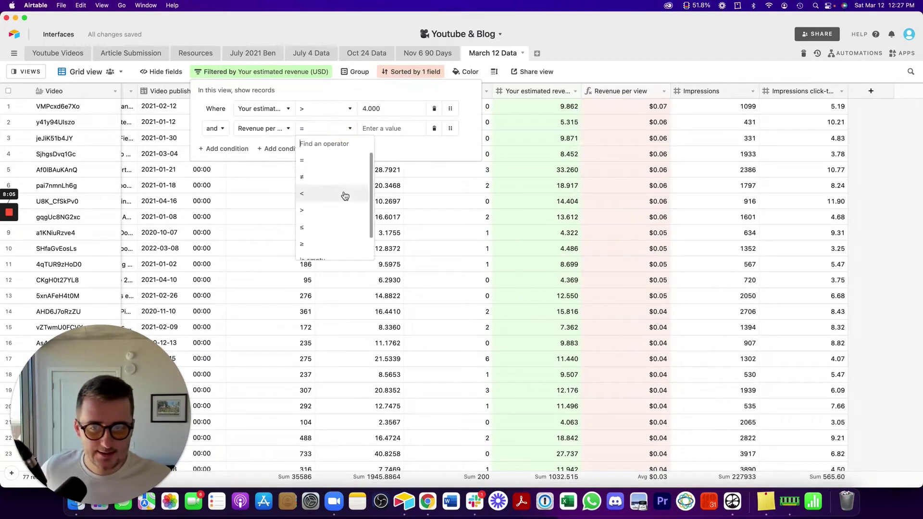
click(346, 221)
click(369, 128)
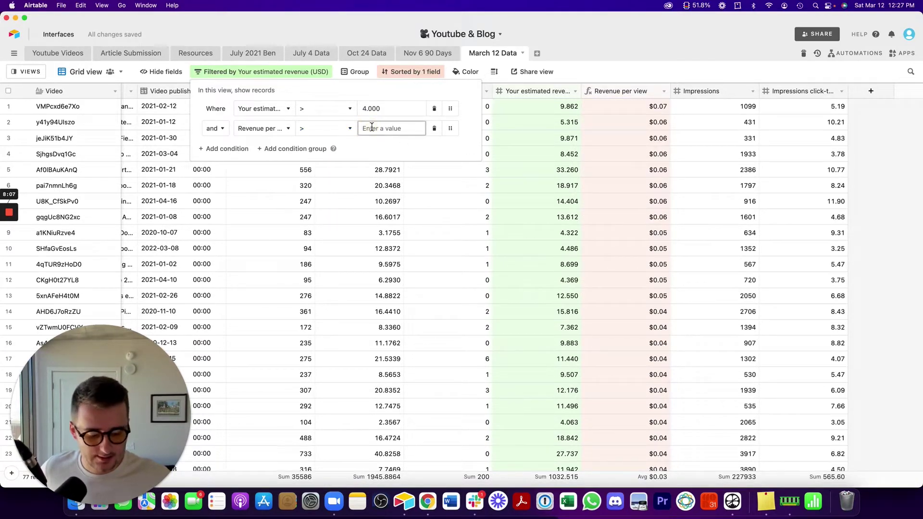
text(0.)
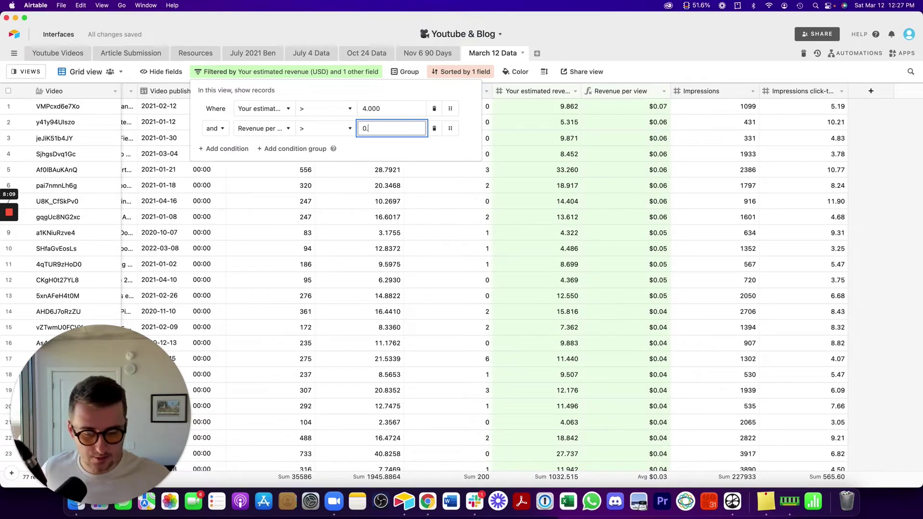
text(04)
key(Escape)
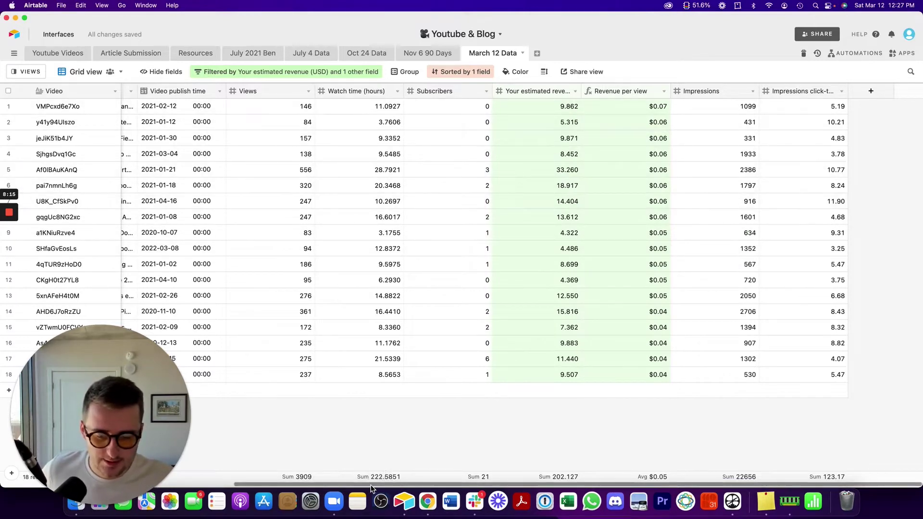
Widen the Video title column enough to make the titles of the filtered videos readable.
drag(379, 483, 138, 465)
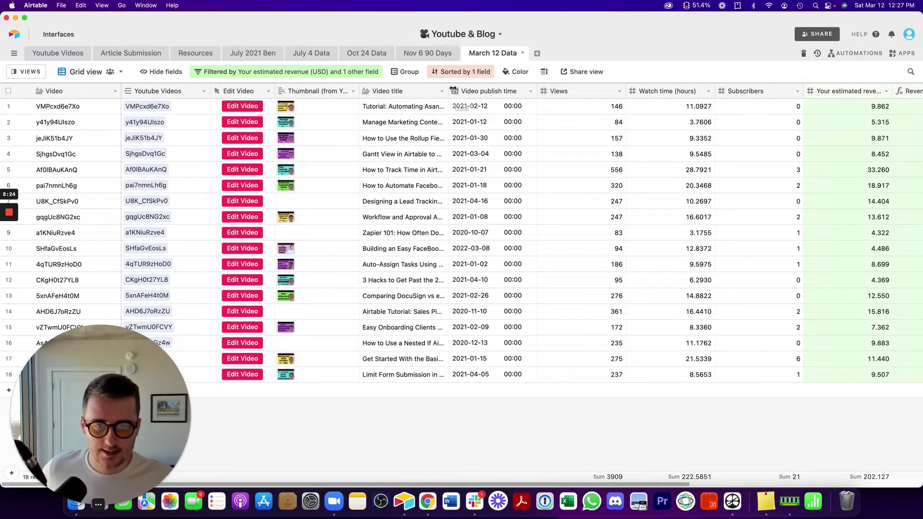
drag(500, 85, 620, 89)
click(579, 108)
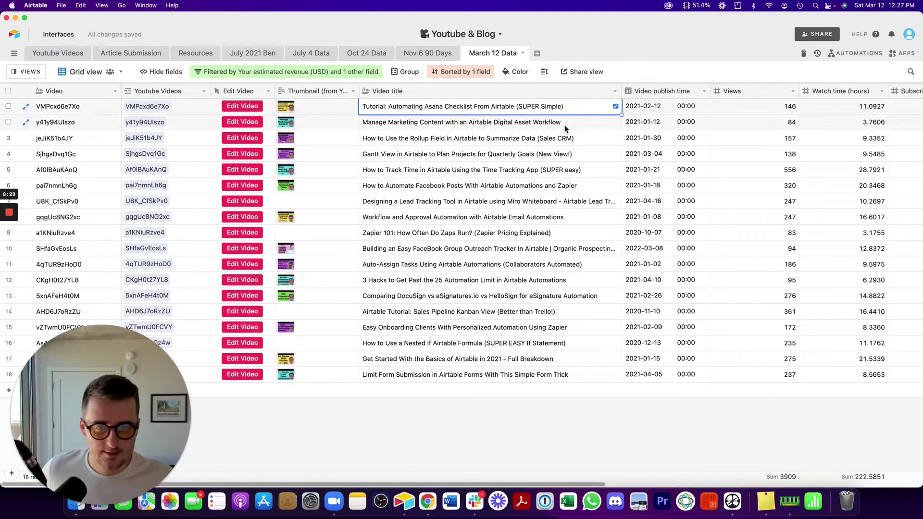
Read through the titles of all the filtered videos to see which topics earn the most per view.
click(566, 127)
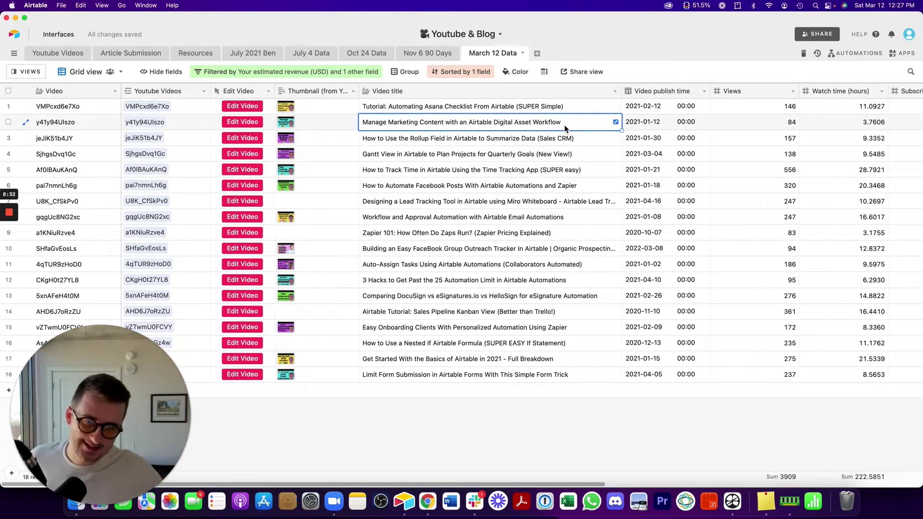
key(Down)
key(Down)
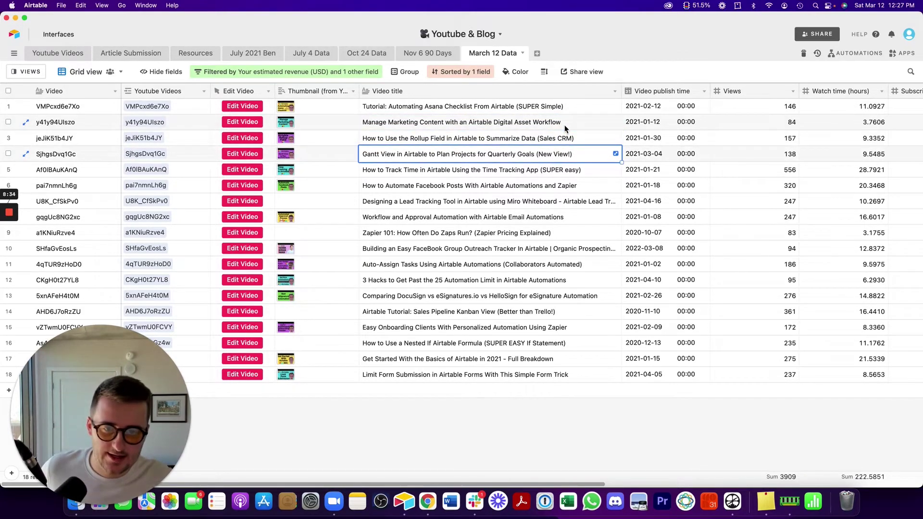
key(Down)
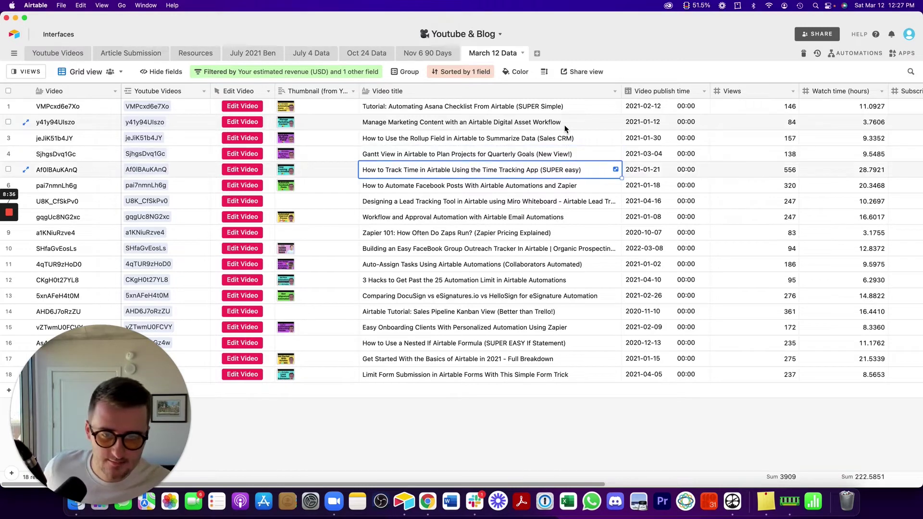
key(Down)
key(Down)
key(Down)
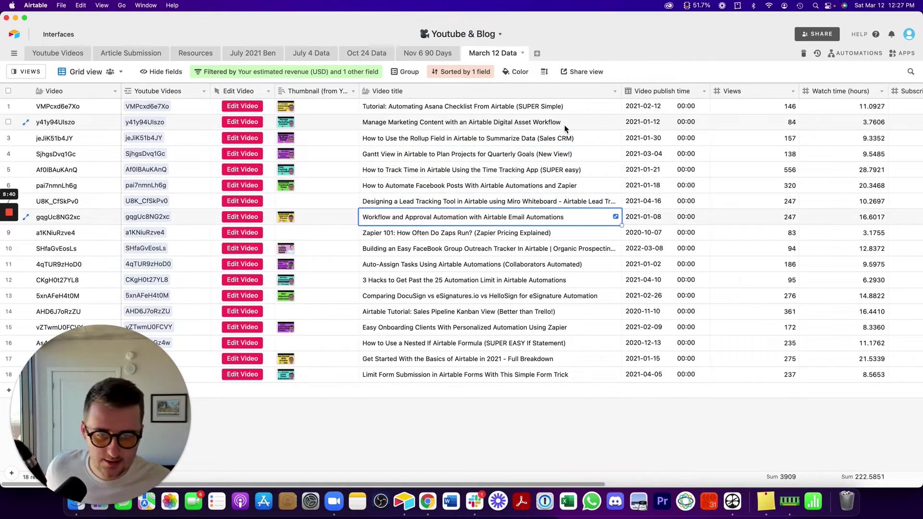
key(Down)
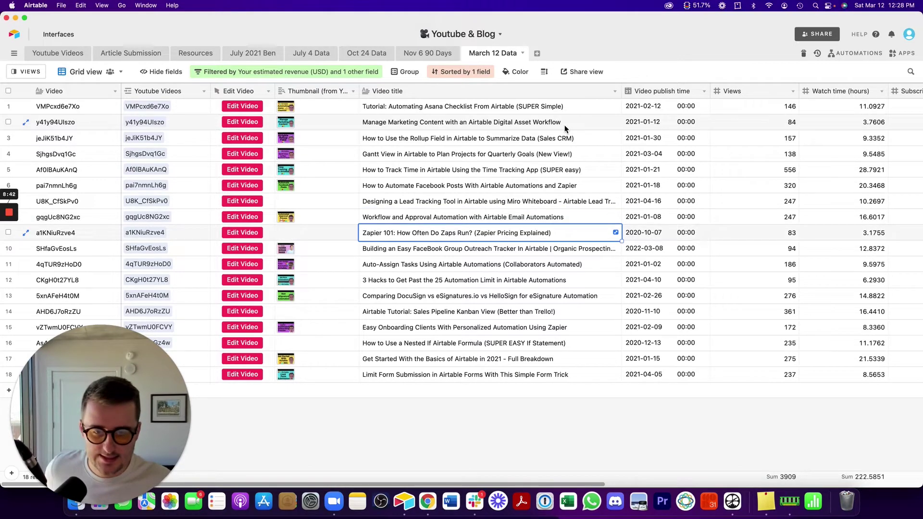
key(Down)
key(Down)
key(Down)
key(Down)
key(Down)
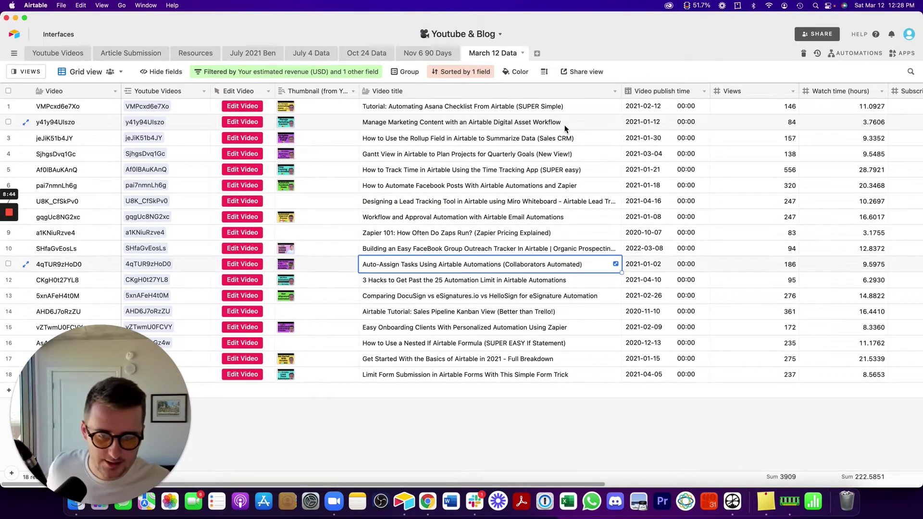
key(Down)
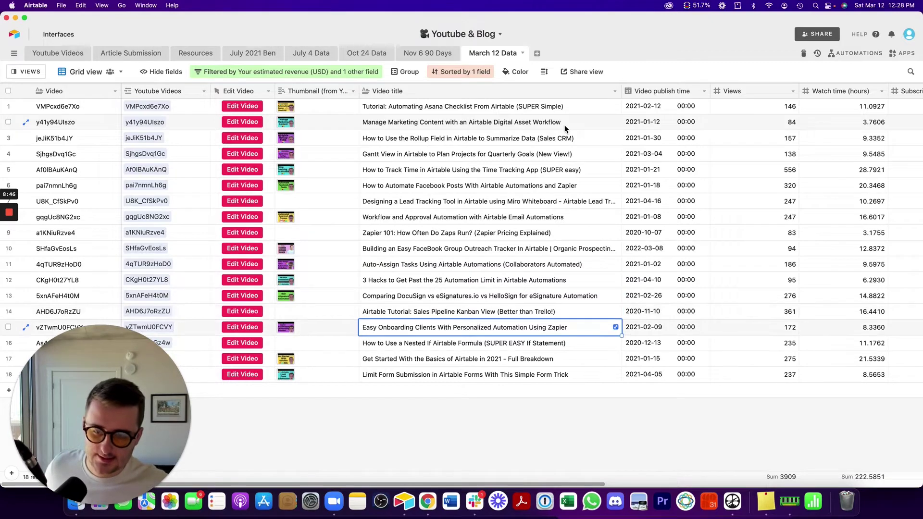
key(Down)
key(Down)
key(Down)
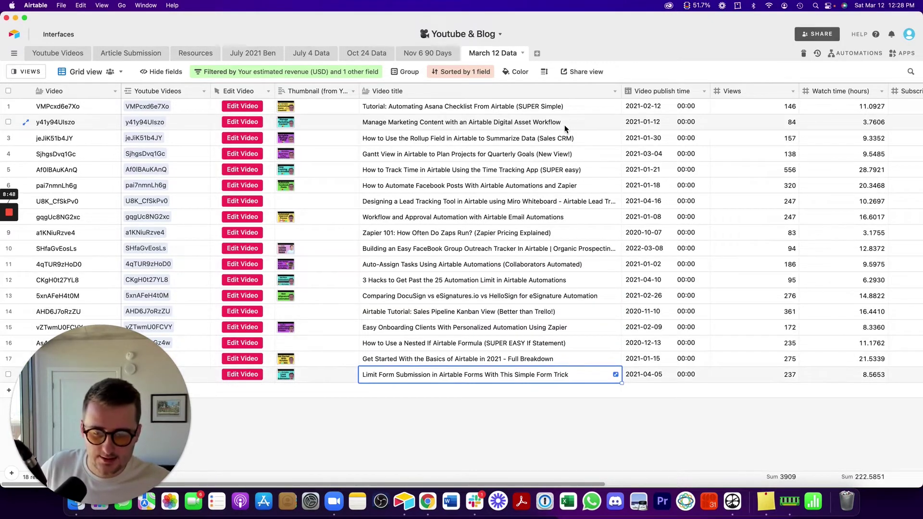
key(Up)
key(Up)
key(Up)
key(Up)
key(Up)
key(Up)
key(Up)
key(Up)
key(Up)
key(Up)
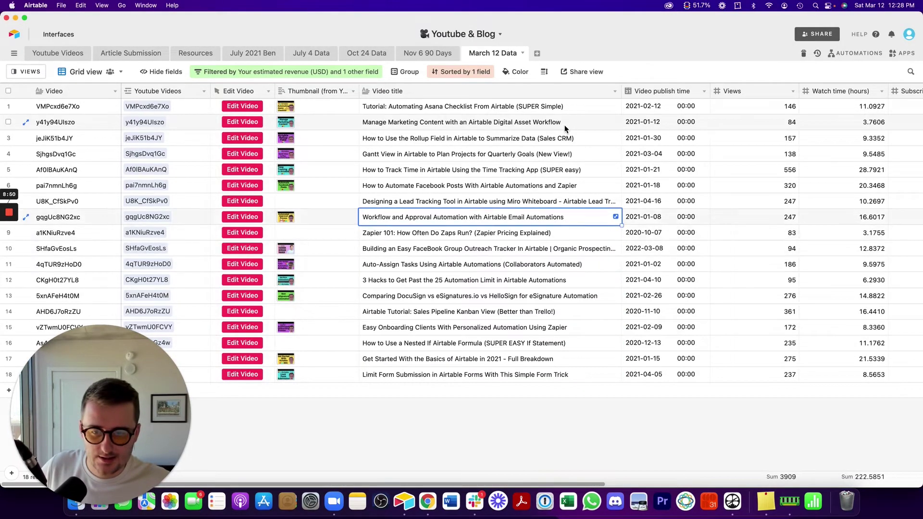
key(Up)
key(Up)
key(Up)
key(Up)
key(Up)
key(Up)
key(Up)
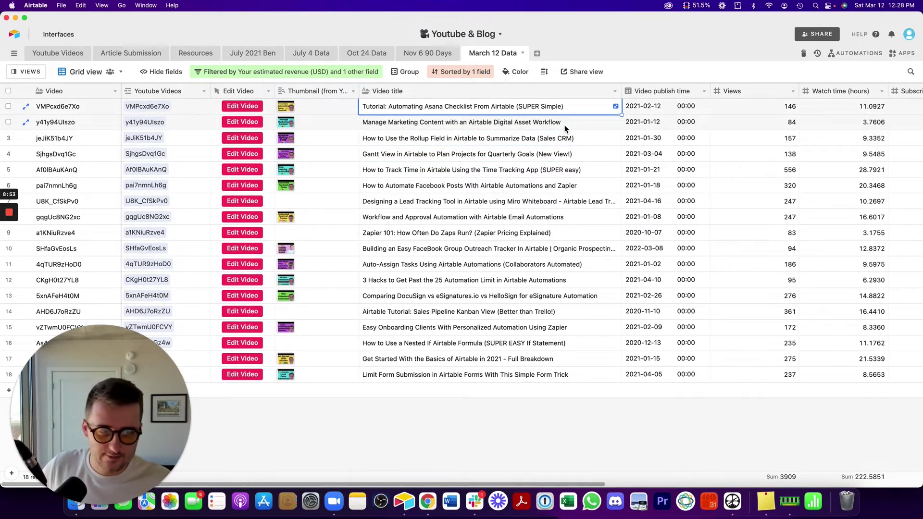
Compare the views, estimated revenue and revenue per view of the Airtable Digital Asset Workflow video.
click(731, 123)
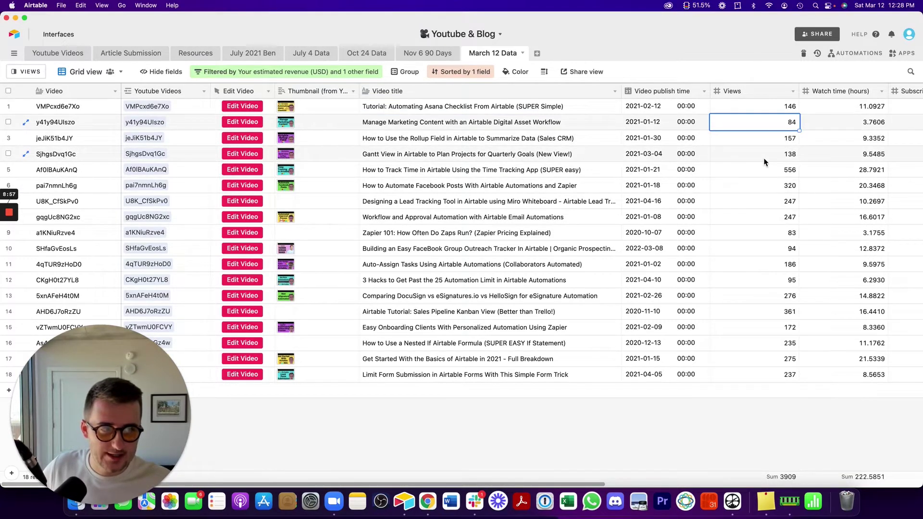
key(Right)
key(Right)
key(Right)
key(Right)
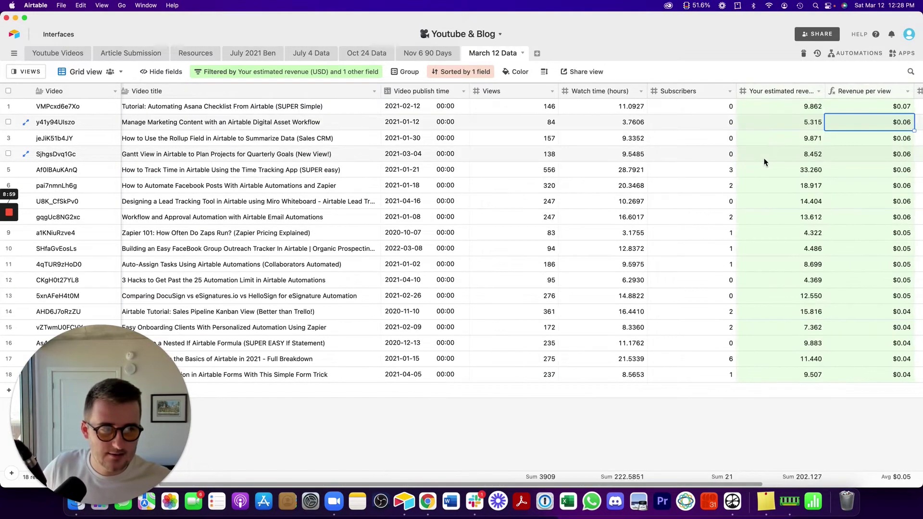
key(Left)
key(Left)
key(Left)
key(Left)
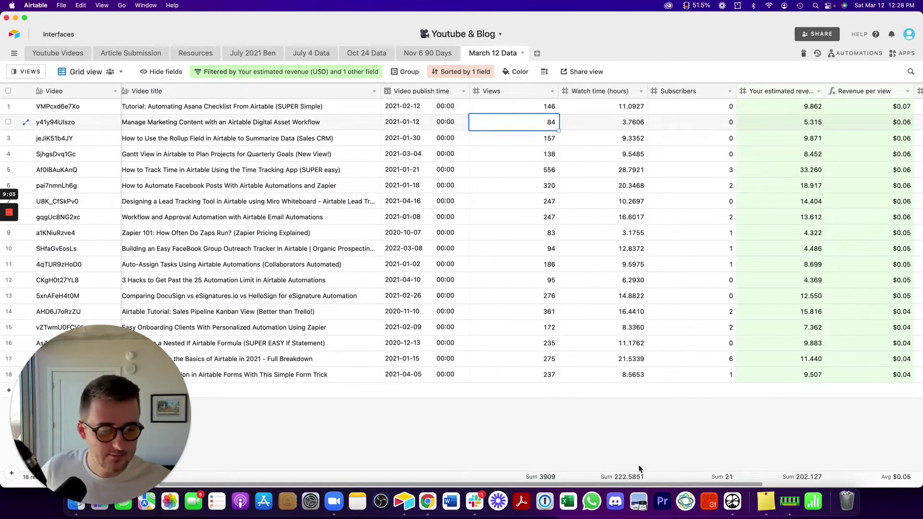
Rename the current grid view of the March 12 Data table to "Make more of these".
click(95, 72)
click(91, 126)
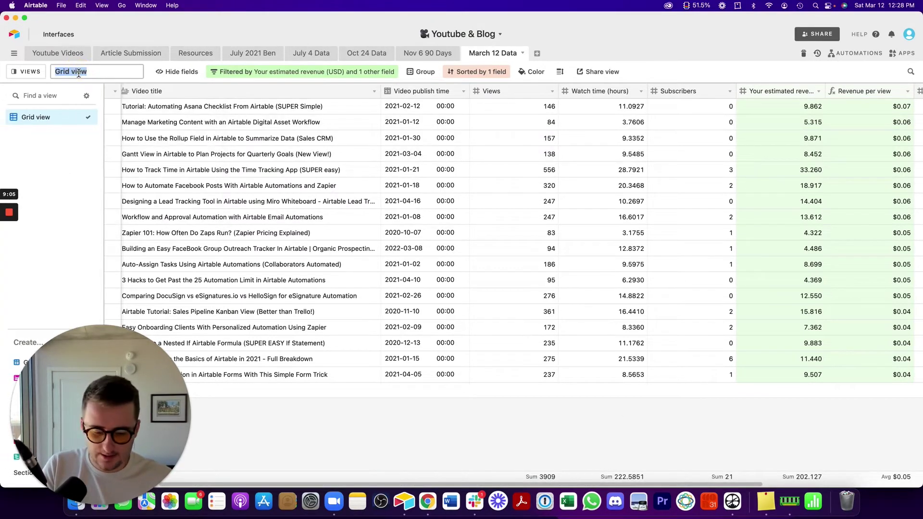
text(Make more of these)
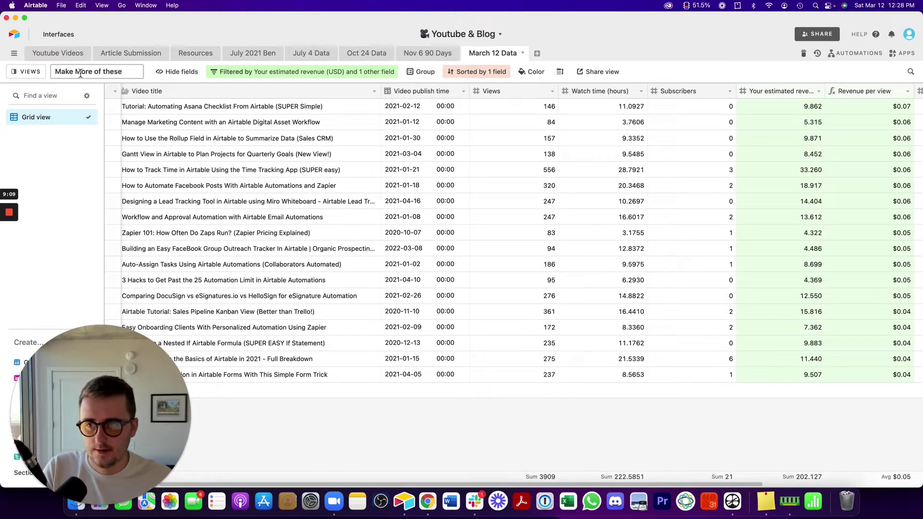
click(223, 159)
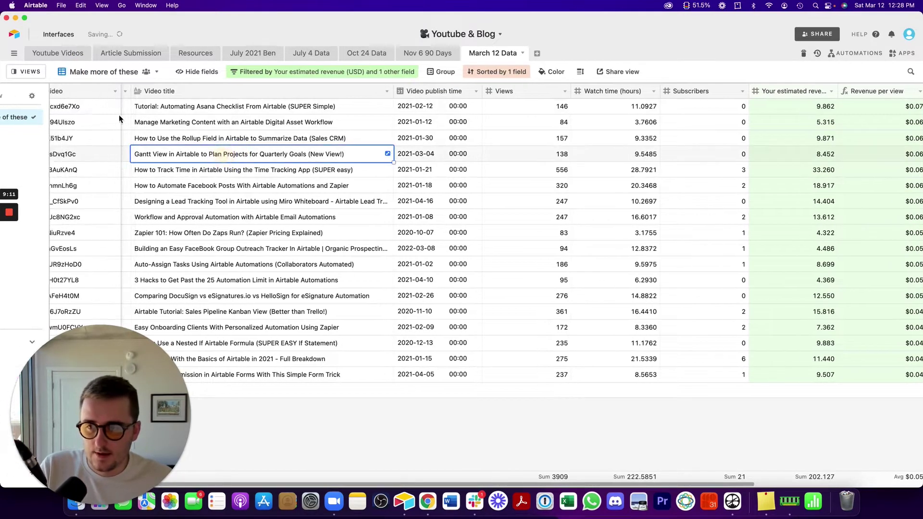
Create a new grid view in the March 12 Data table and name it "Fix these thumbnails".
click(30, 72)
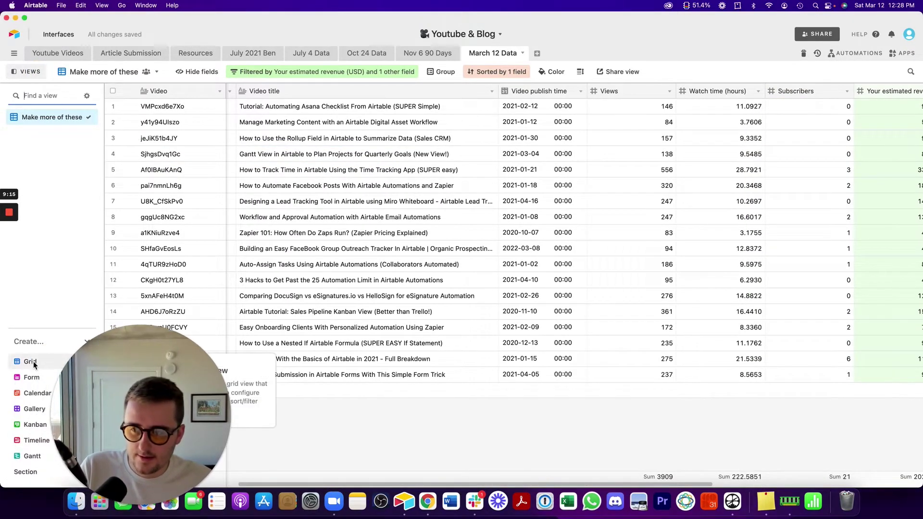
click(30, 361)
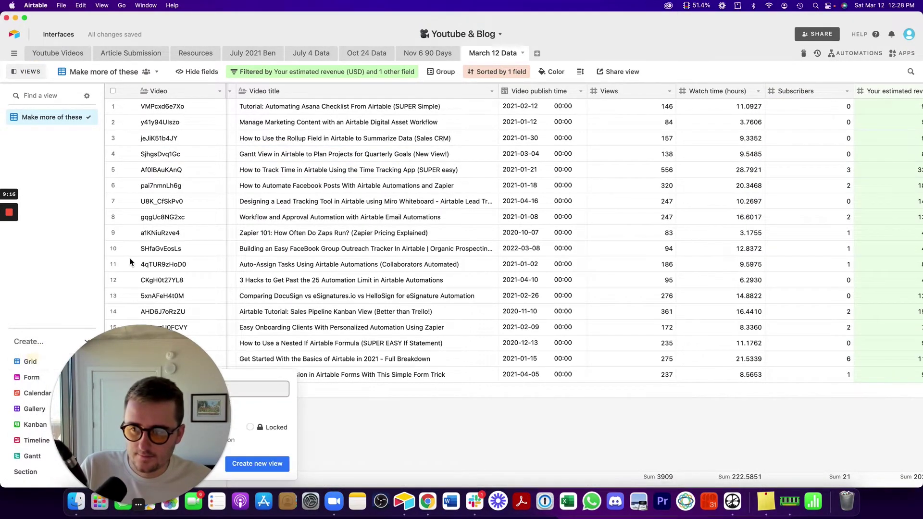
click(280, 466)
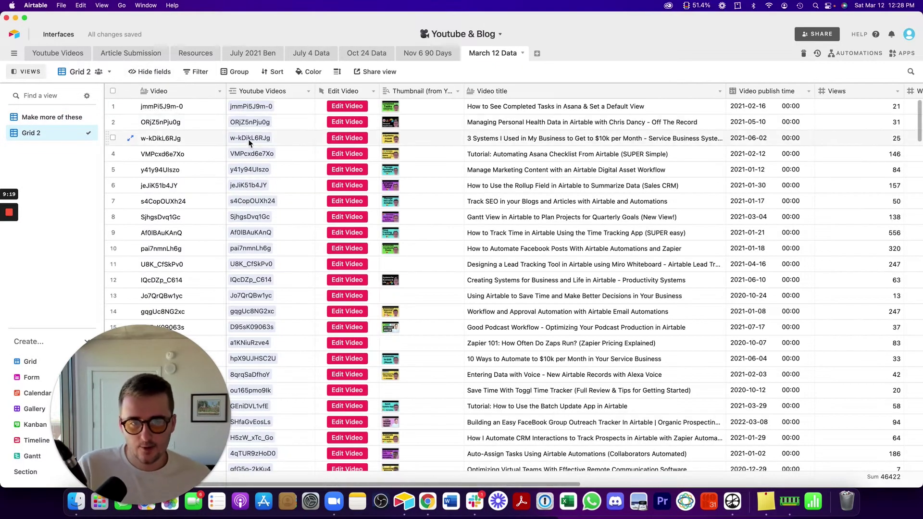
click(81, 72)
click(81, 71)
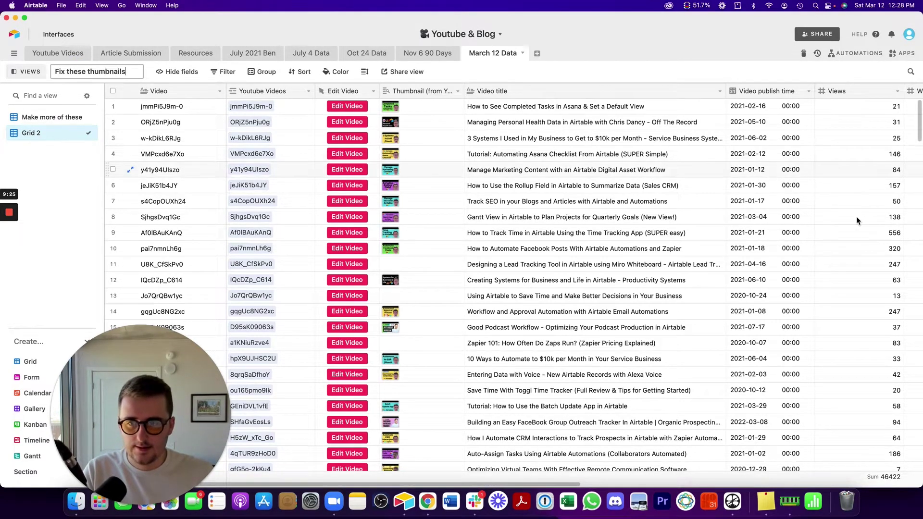
text(Fix these thumbnails)
click(652, 252)
Sort the view by Impressions click-through rate (%) in ascending order (1 → 9).
key(Right)
key(Right)
key(Right)
key(Right)
key(Right)
key(Right)
key(Right)
key(Right)
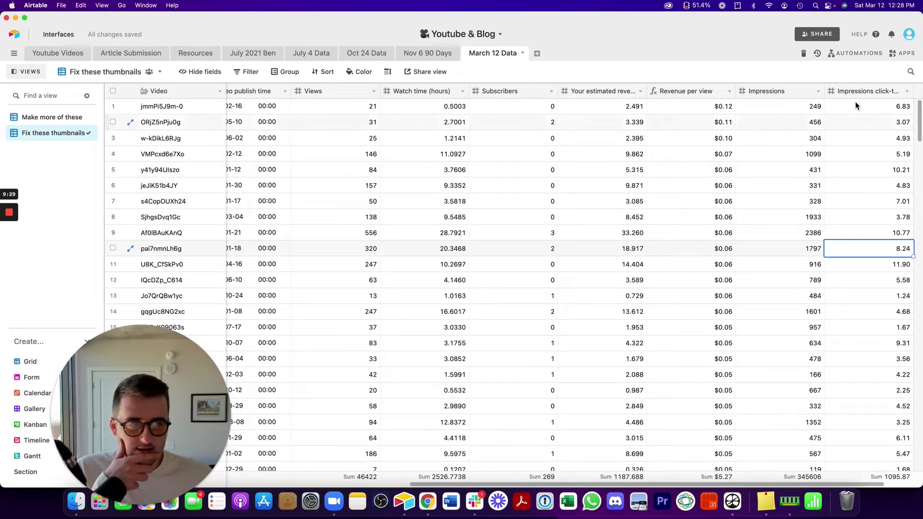
right_click(863, 92)
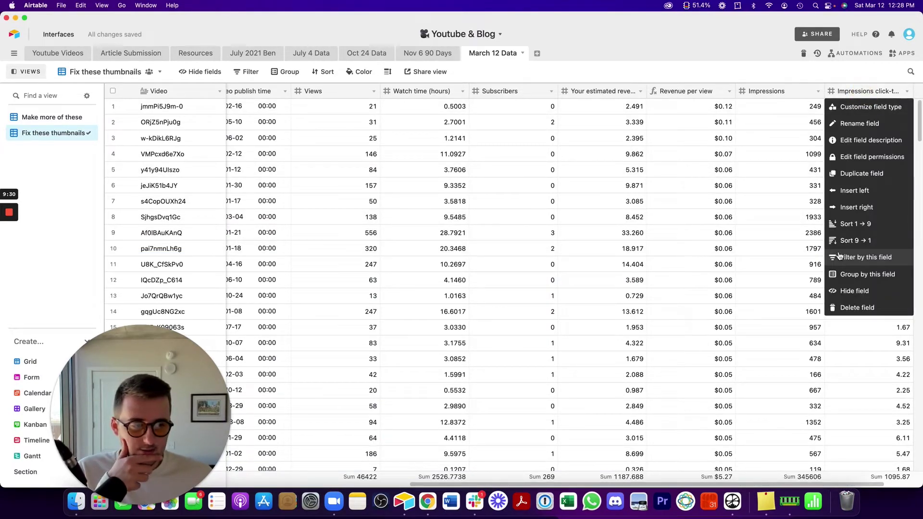
click(847, 224)
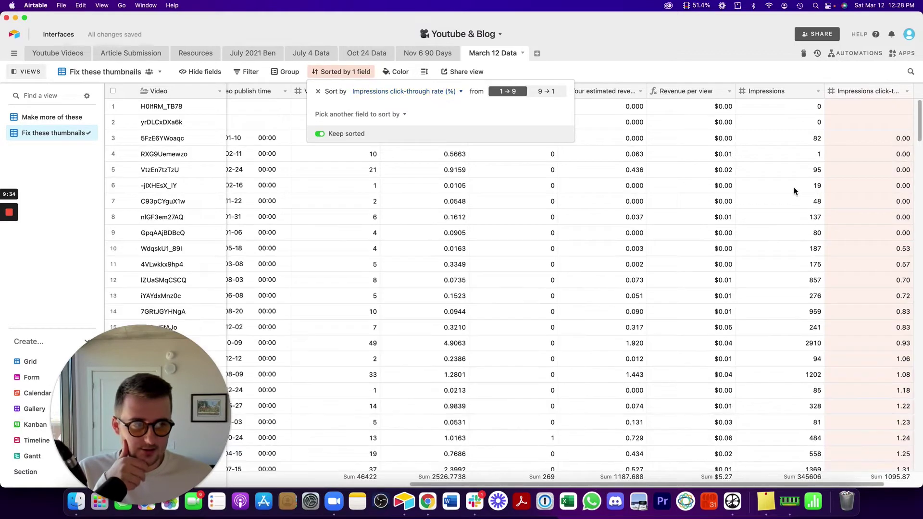
click(794, 186)
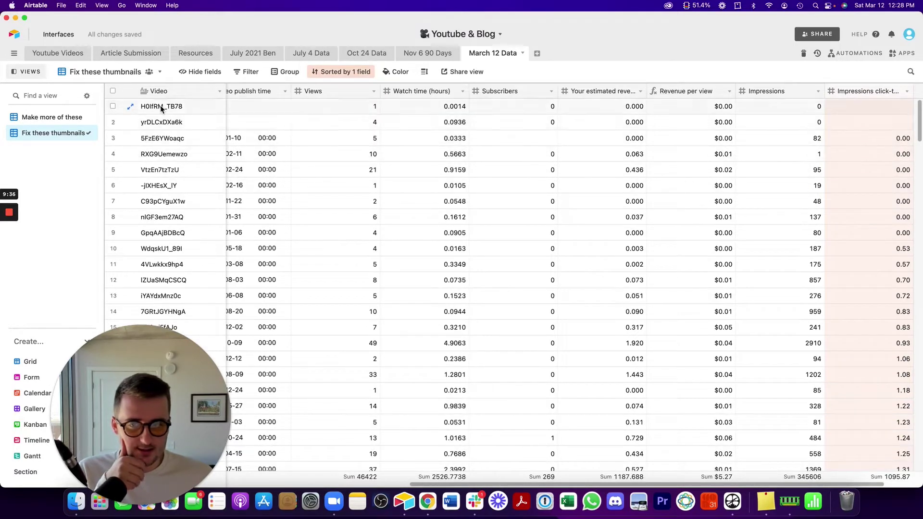
Delete the first two records, which have an empty Impressions click-through rate.
click(113, 121)
right_click(260, 122)
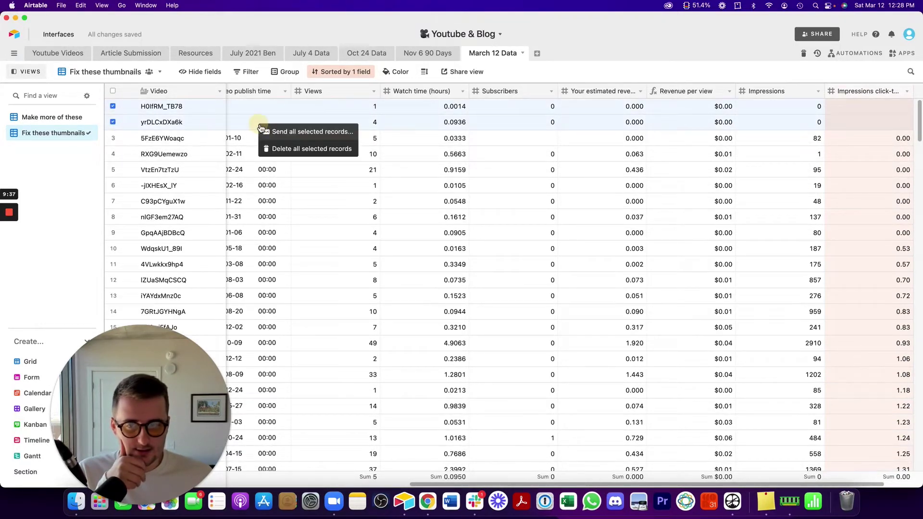
click(291, 149)
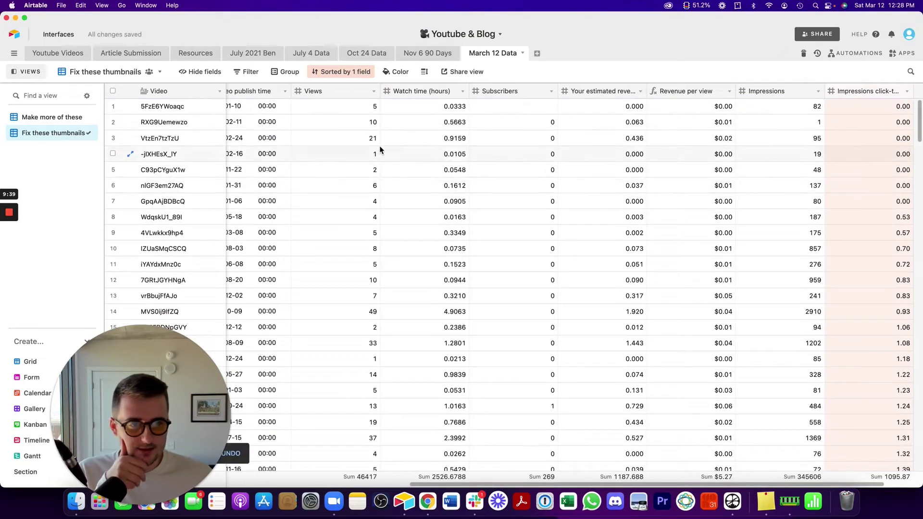
Delete the records of the videos titled Off The record_31 and Off The record_26.
right_click(468, 106)
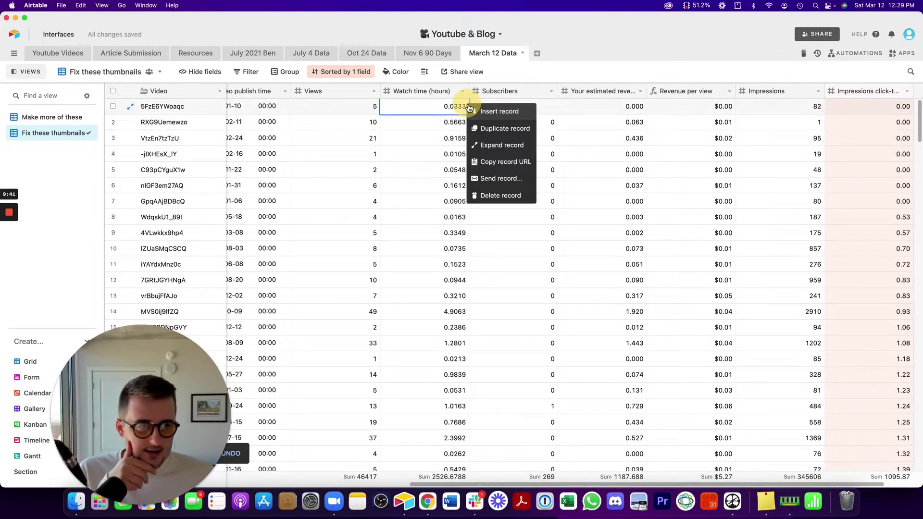
key(Escape)
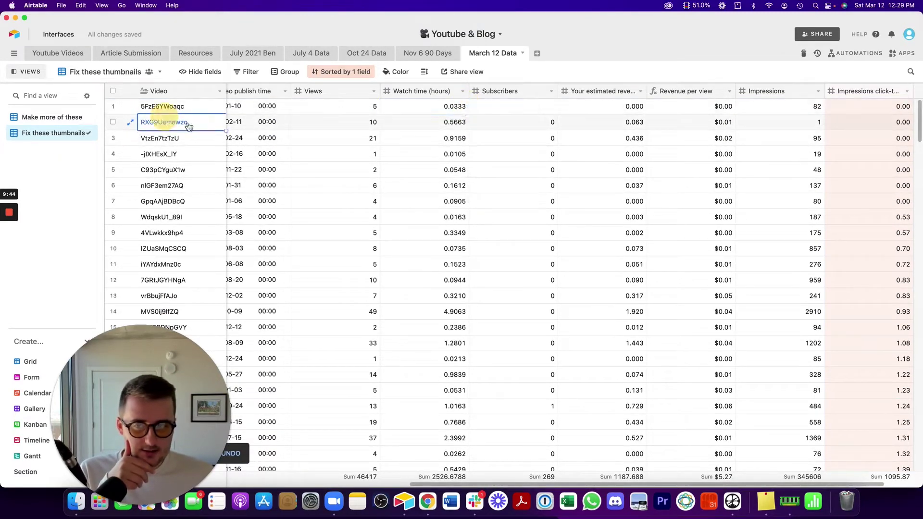
scroll(186, 122, left, 10)
click(227, 123)
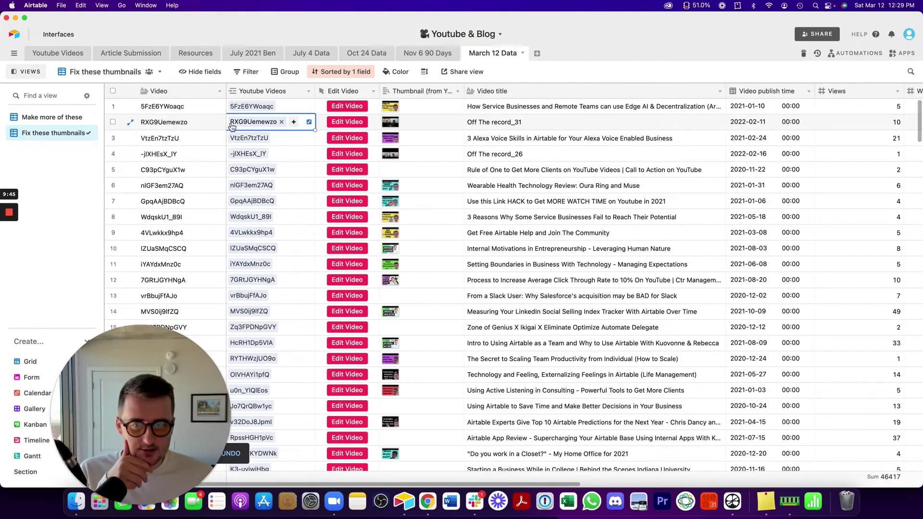
right_click(194, 123)
click(223, 215)
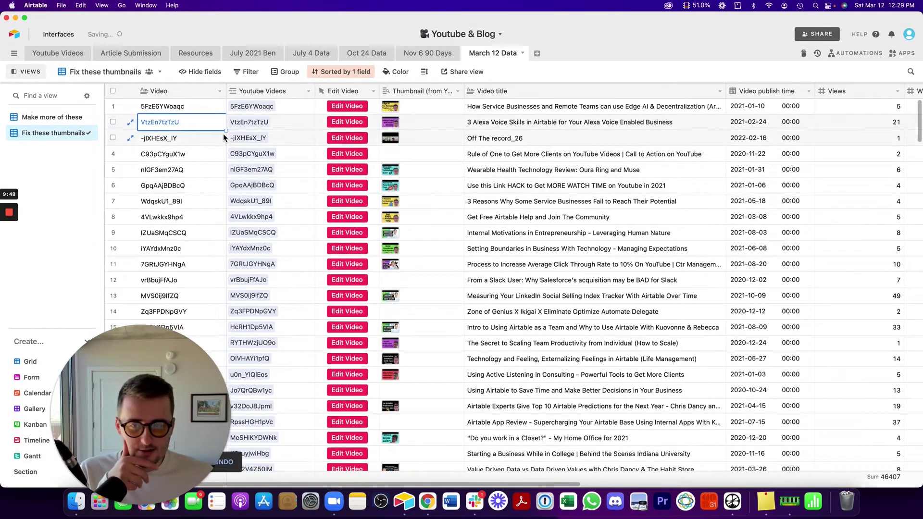
right_click(222, 138)
click(249, 233)
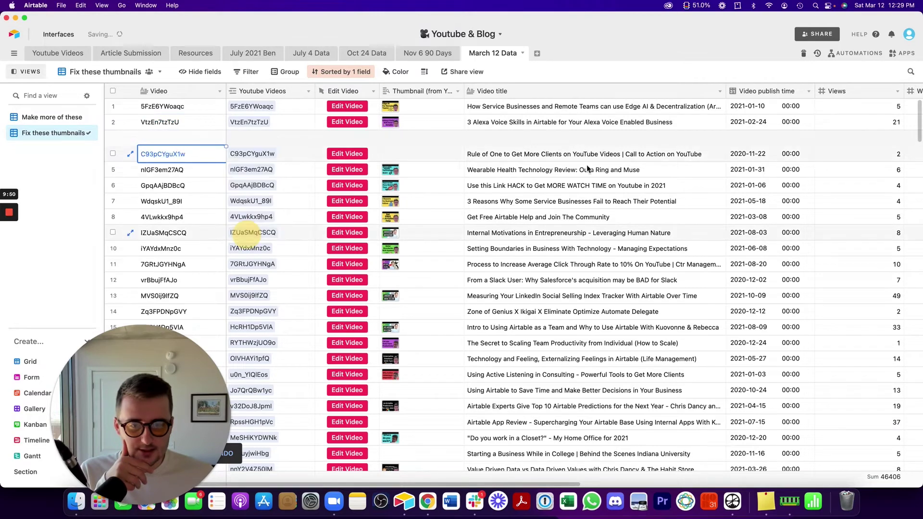
Filter the view to records whose Impressions are > 200.
click(458, 139)
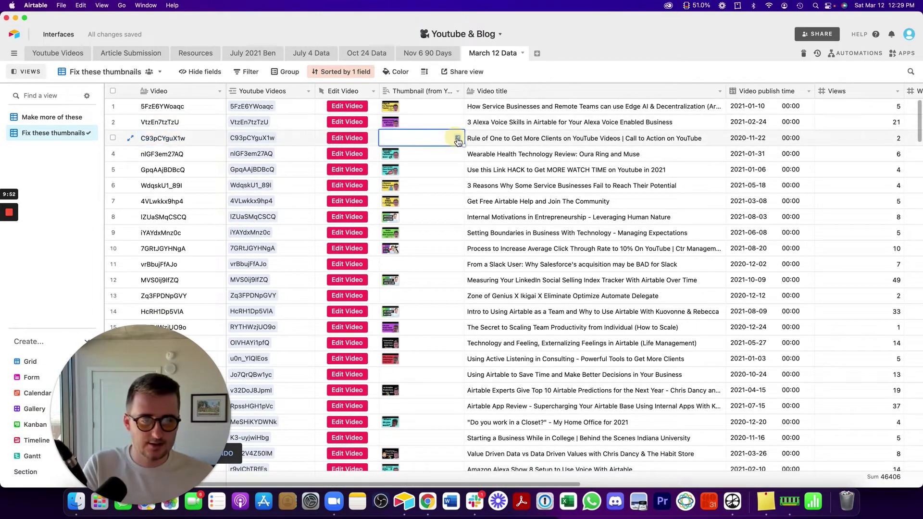
key(super+Right)
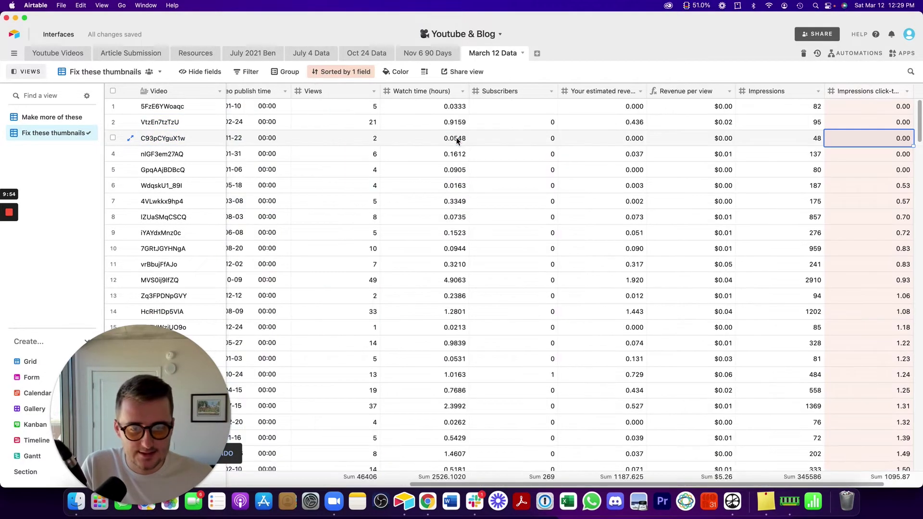
right_click(779, 91)
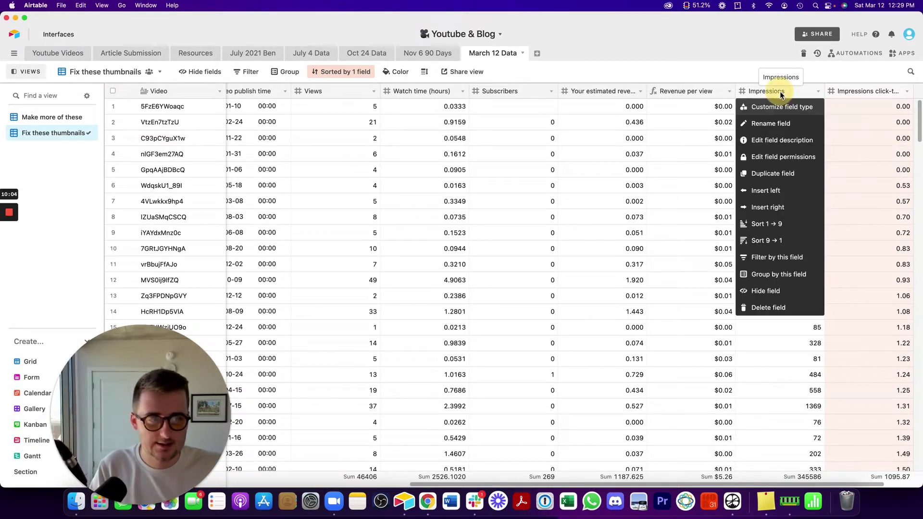
click(790, 260)
click(367, 109)
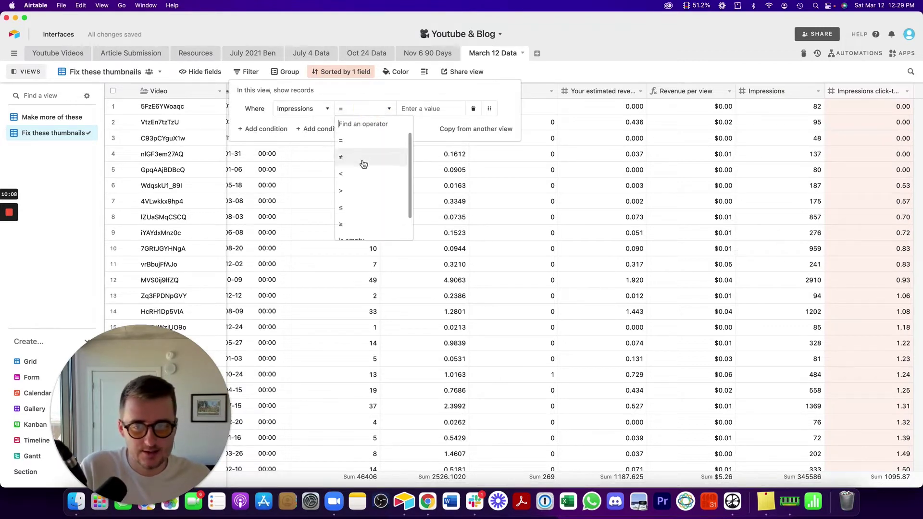
click(362, 191)
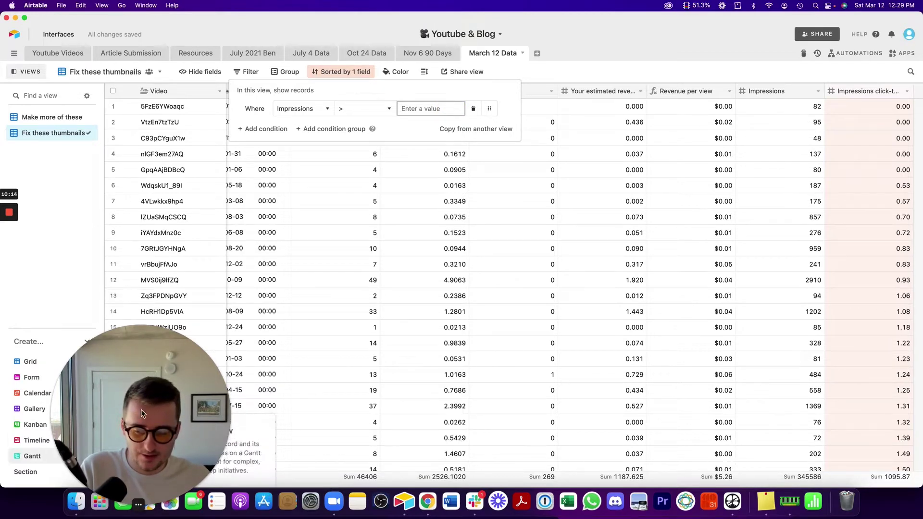
drag(172, 400, 117, 356)
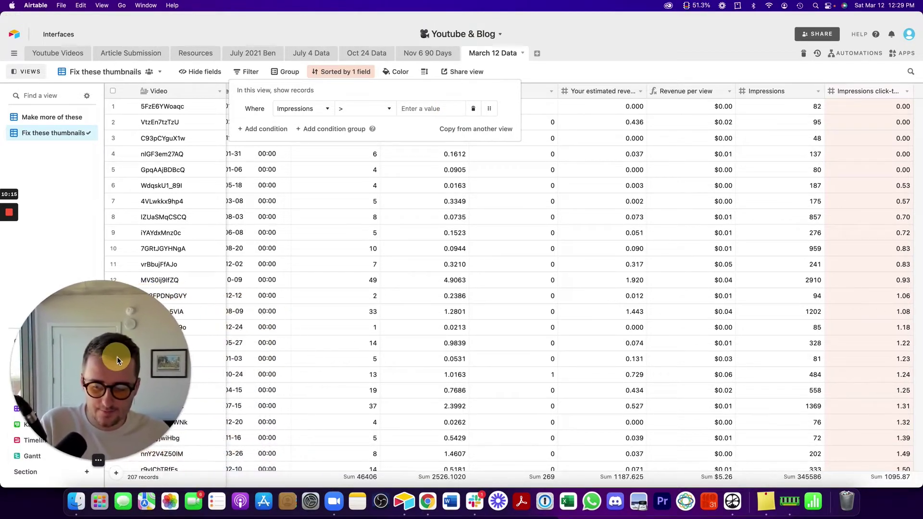
click(417, 108)
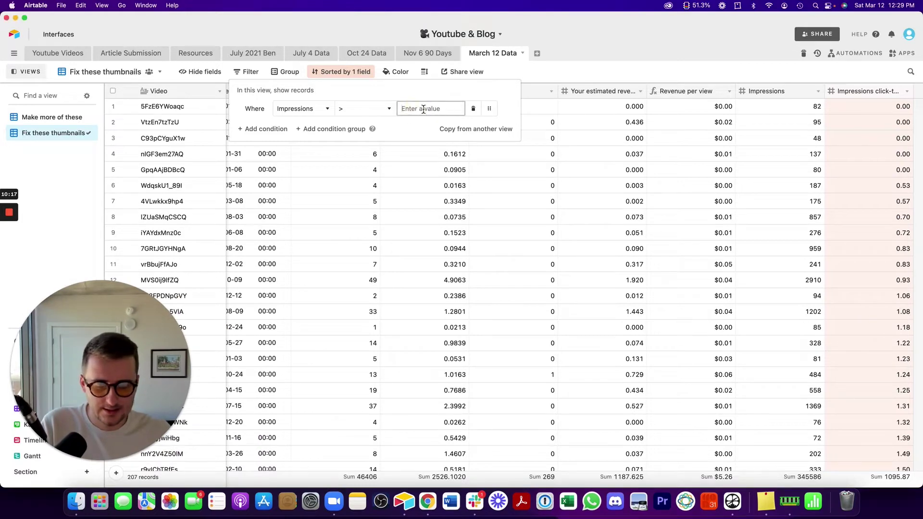
text(200)
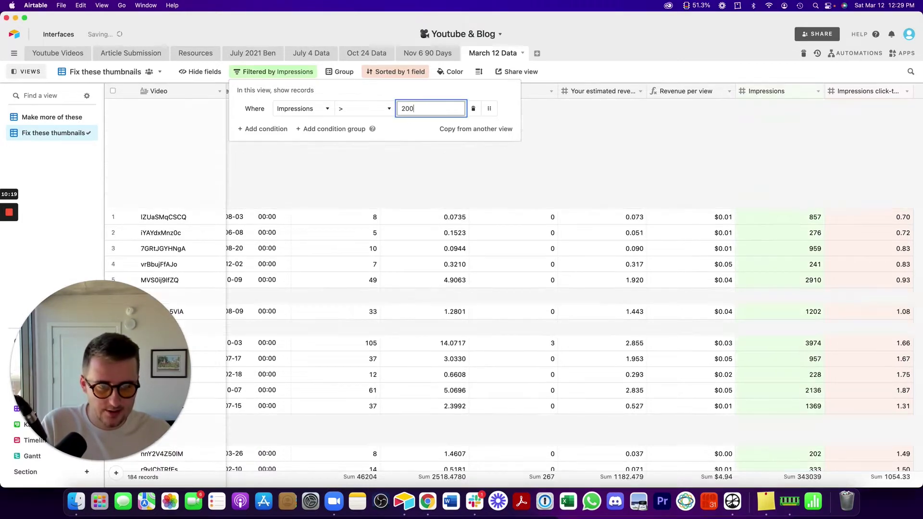
key(Escape)
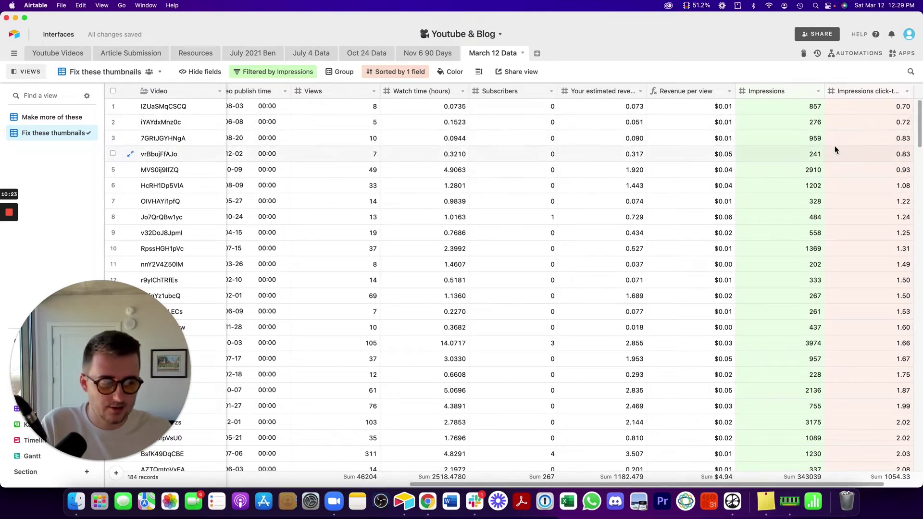
Add a filter condition so the view only shows records with Impressions click-through rate (%) < 3.
right_click(852, 89)
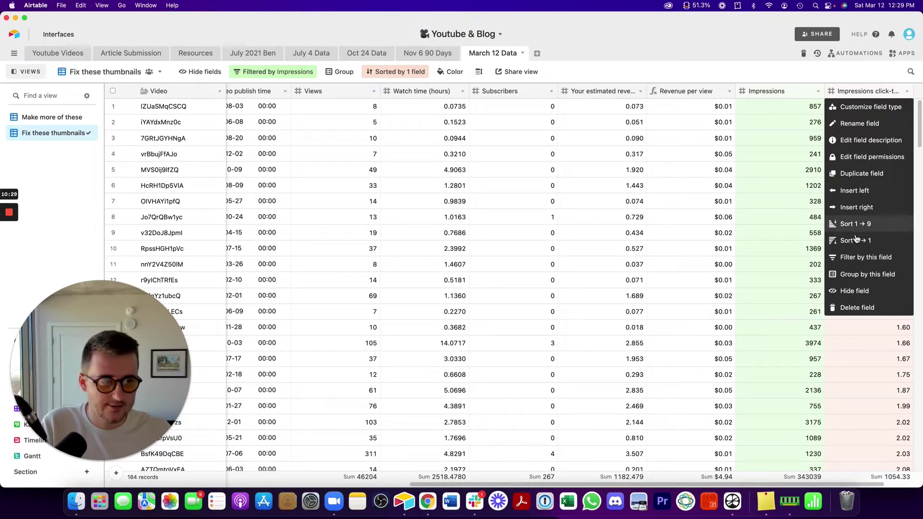
click(750, 270)
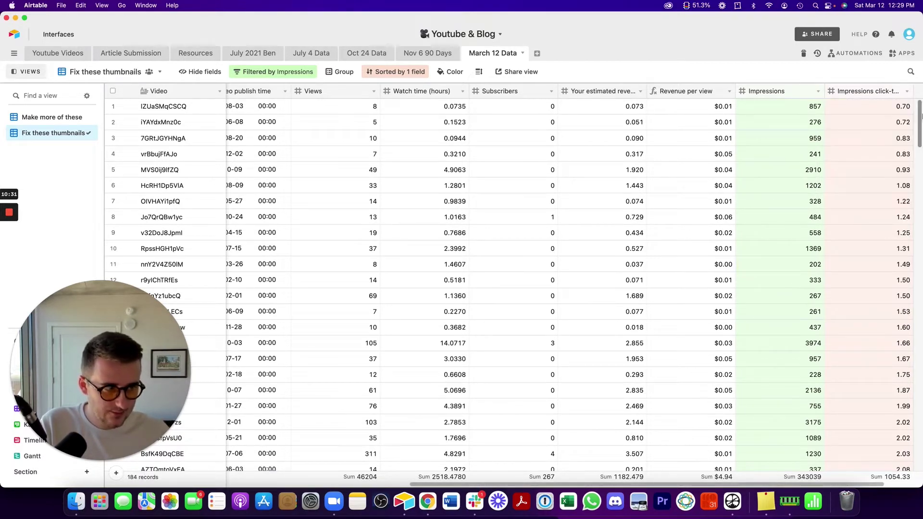
drag(920, 115, 904, 194)
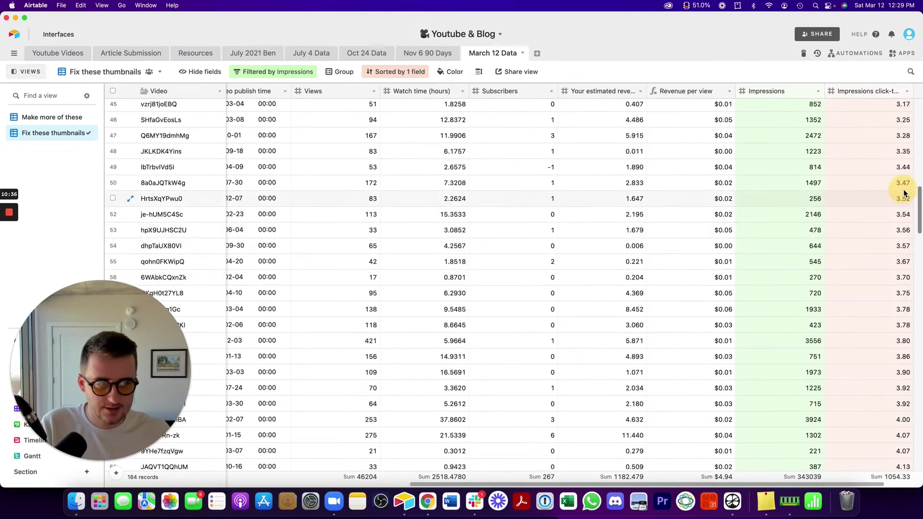
scroll(903, 192, up, 8)
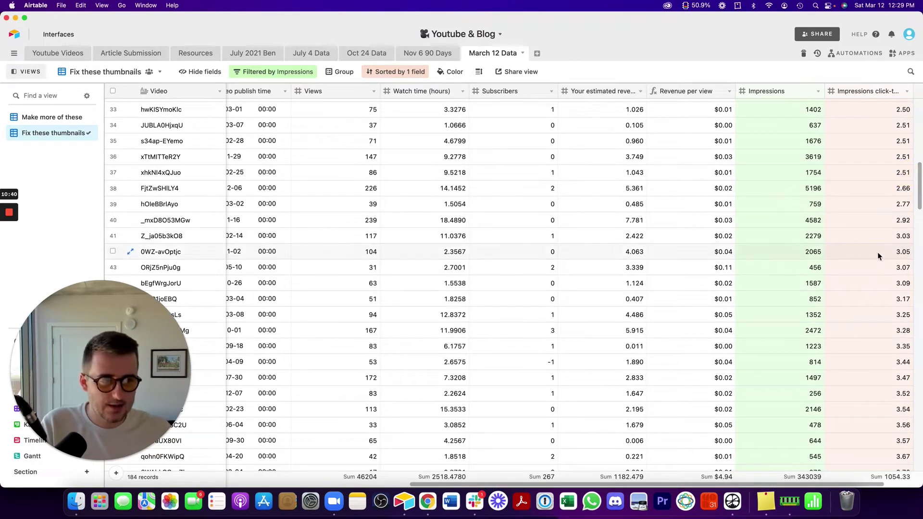
right_click(869, 96)
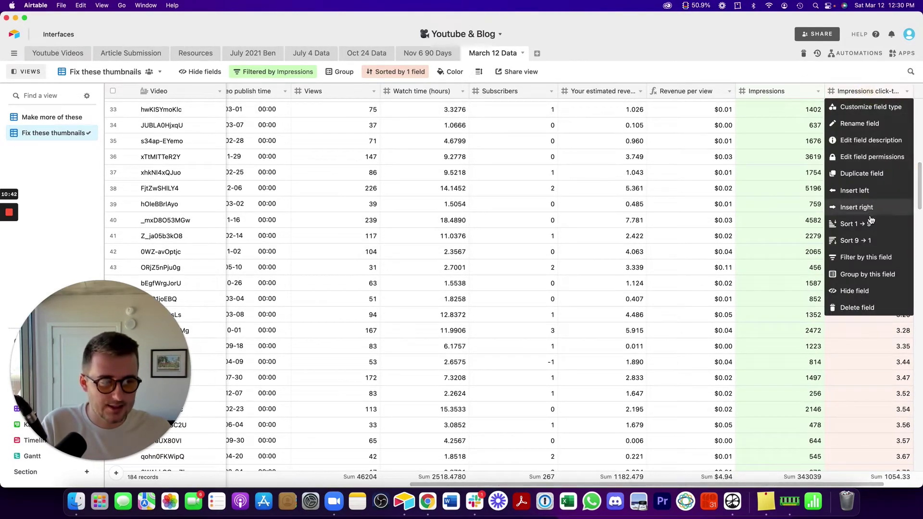
click(868, 255)
click(373, 128)
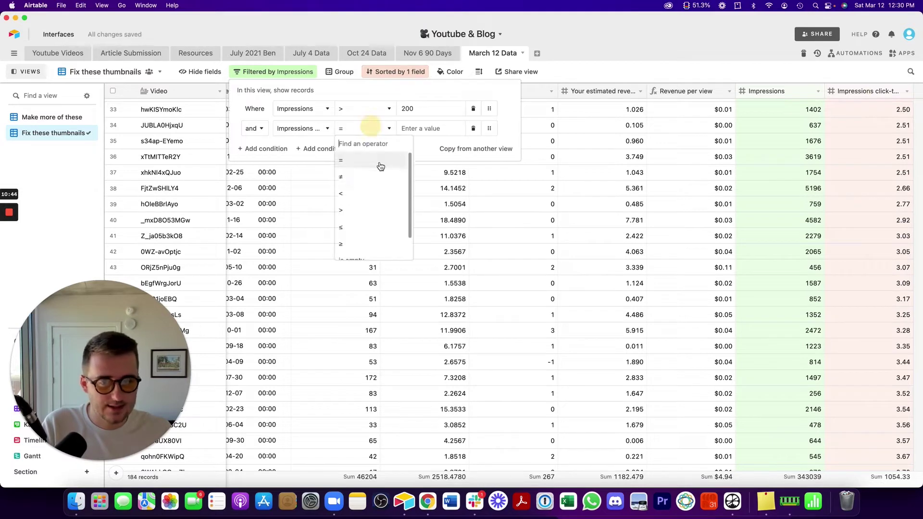
click(378, 211)
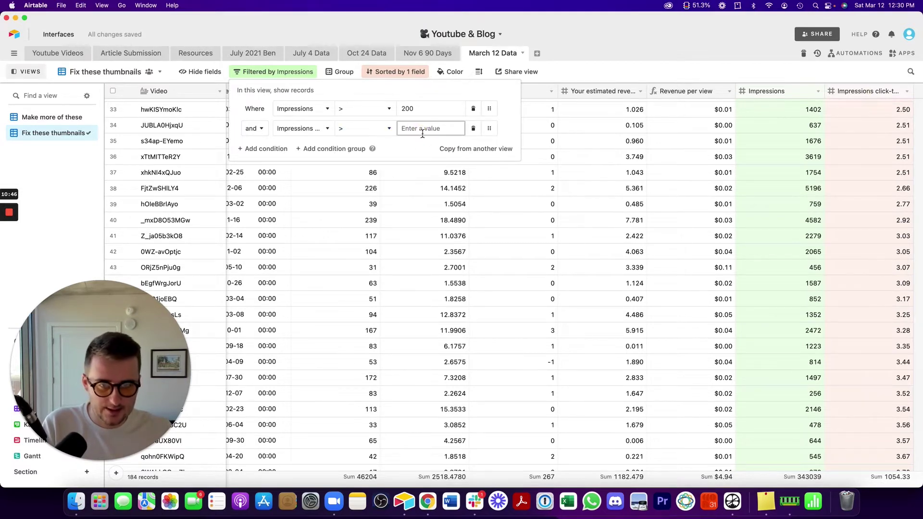
text(3)
click(386, 128)
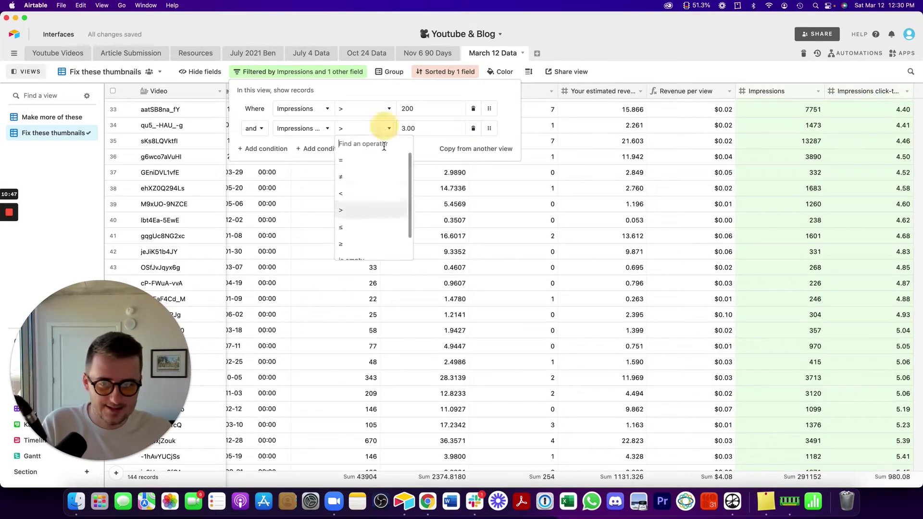
click(373, 193)
key(Escape)
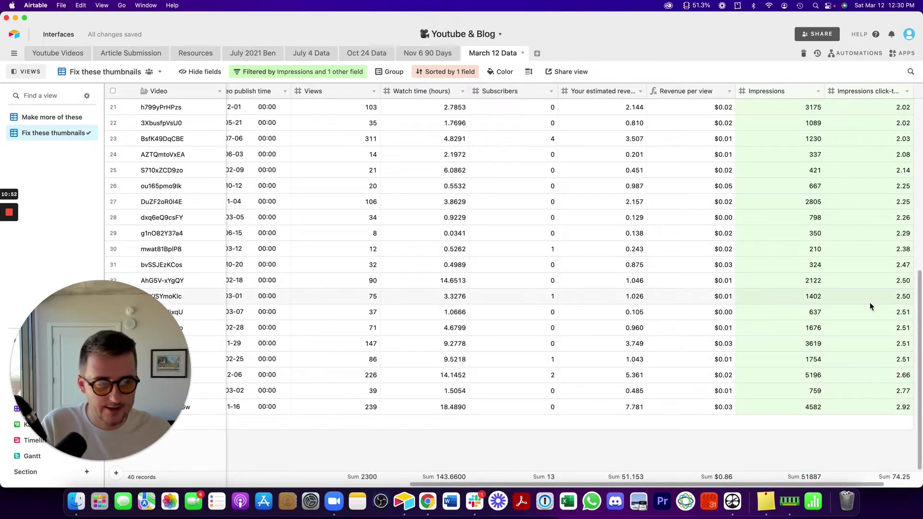
Raise the Impressions filter threshold of the view to > 300.
drag(920, 310, 900, 114)
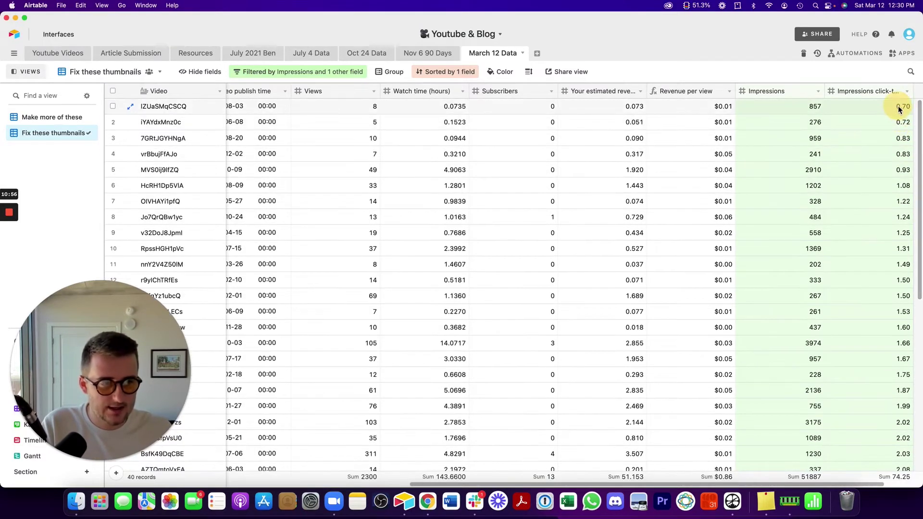
click(919, 164)
click(329, 72)
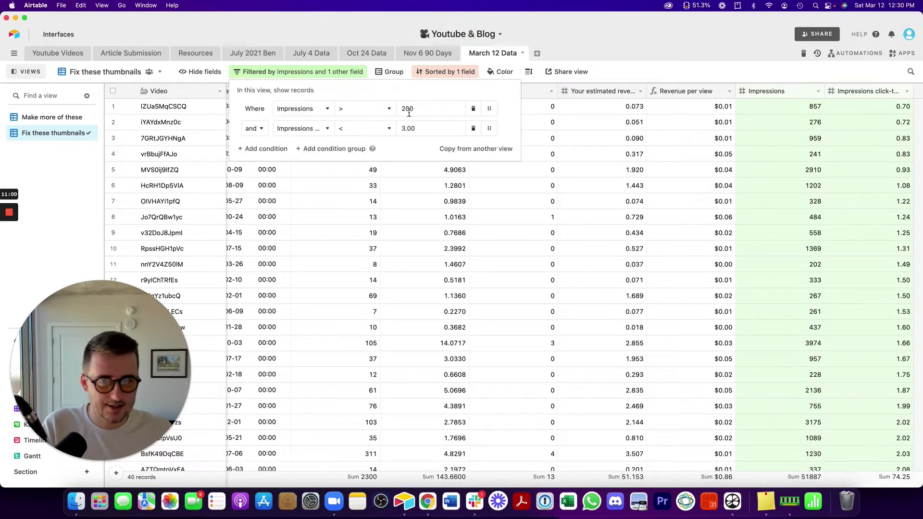
double_click(410, 109)
text(300)
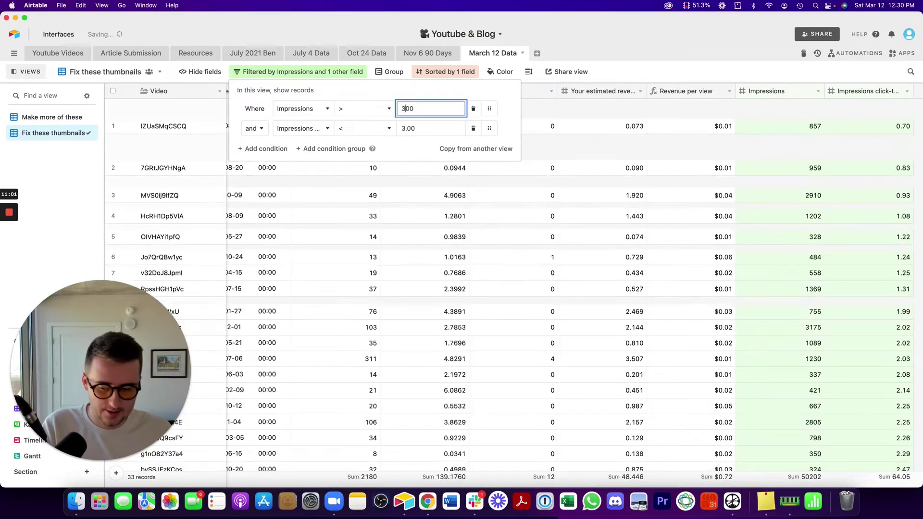
click(445, 191)
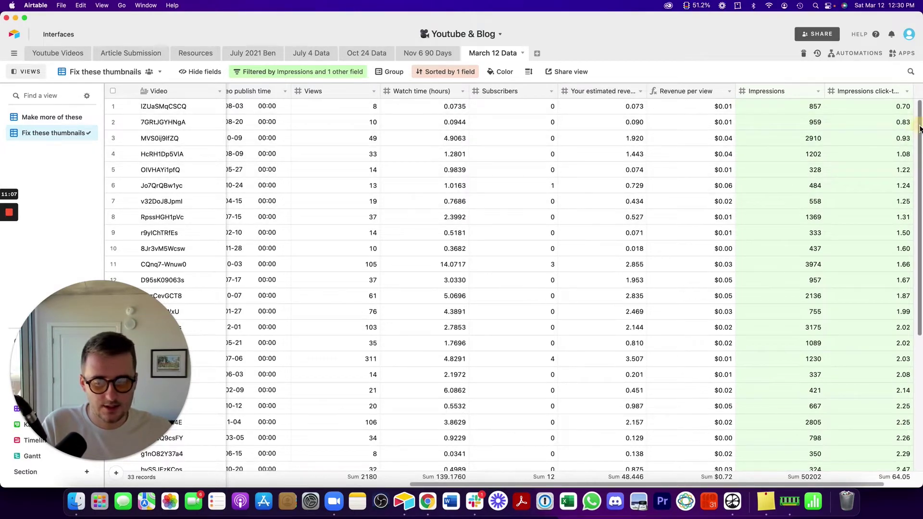
Sort the view by Impressions in descending order (9 → 1), ahead of the click-through rate sort.
right_click(770, 89)
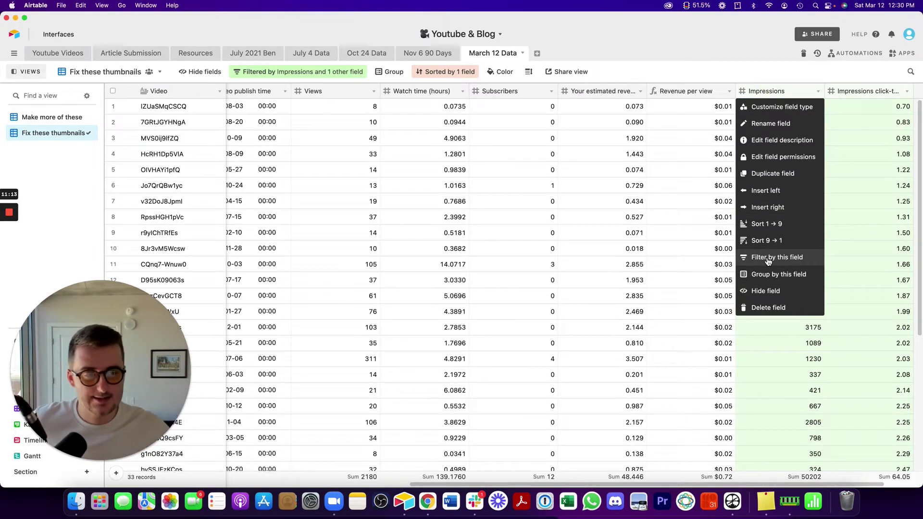
click(760, 241)
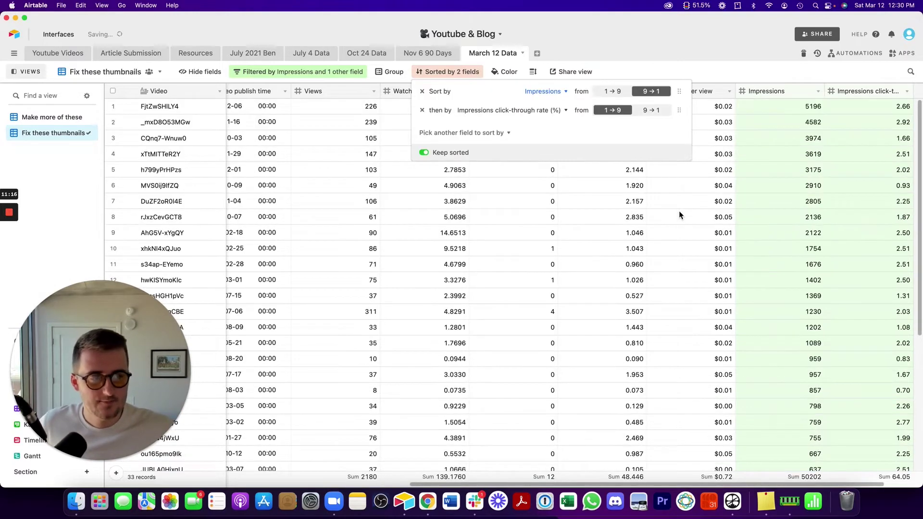
click(678, 210)
Compare the impressions and click-through rates of the highest-impression videos, and check their titles and thumbnails.
click(812, 107)
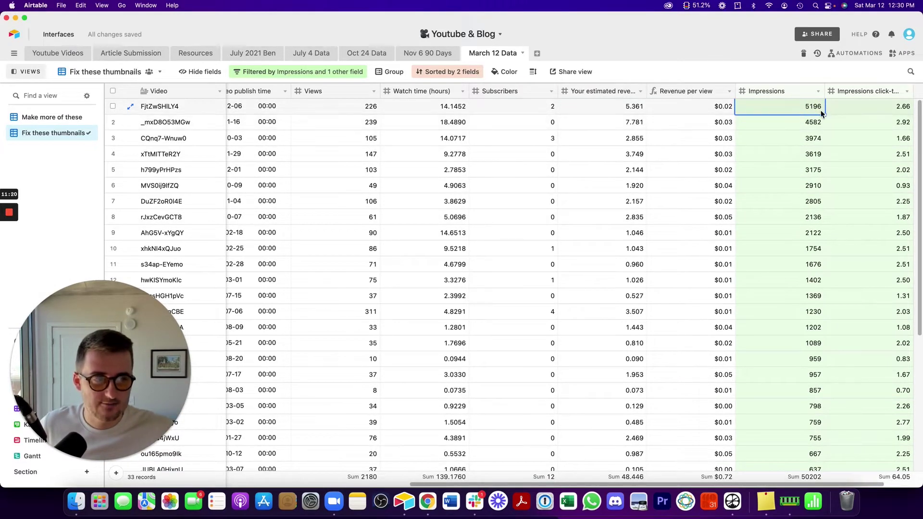
click(882, 109)
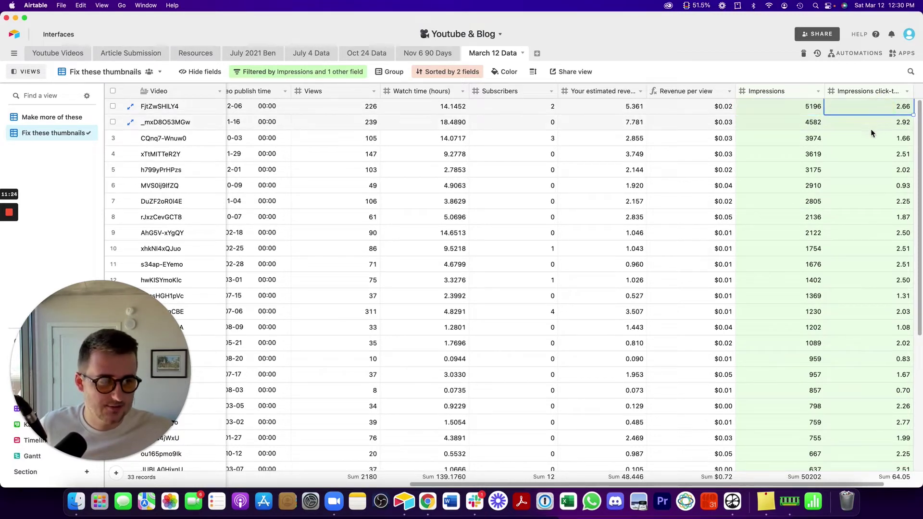
click(803, 140)
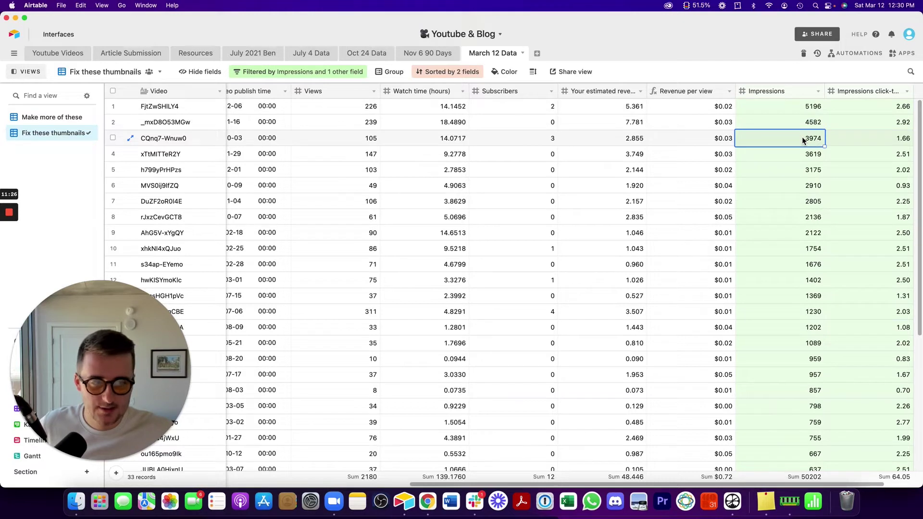
click(871, 140)
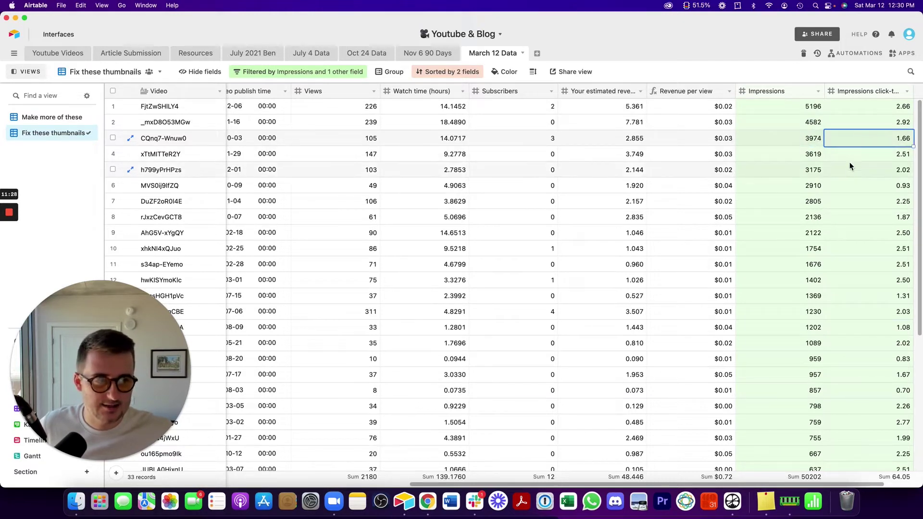
click(813, 186)
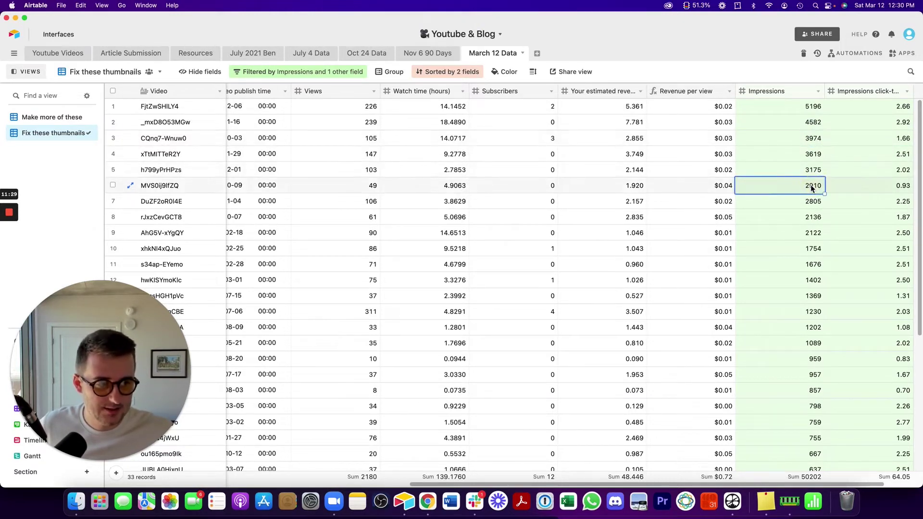
click(852, 187)
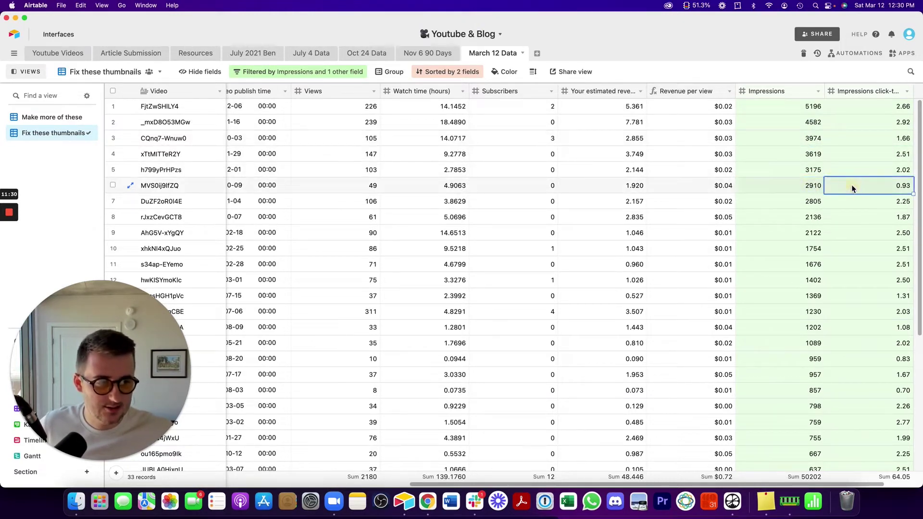
click(803, 190)
key(super+Left)
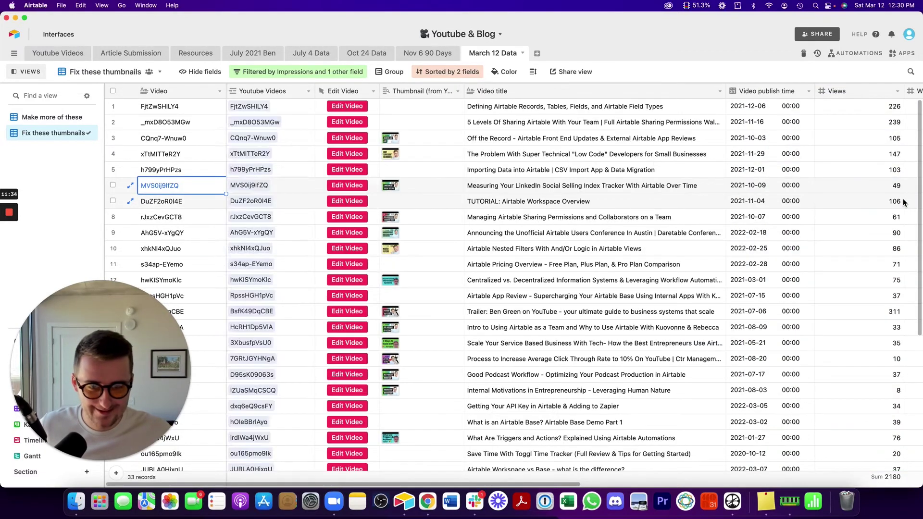
click(419, 185)
click(494, 107)
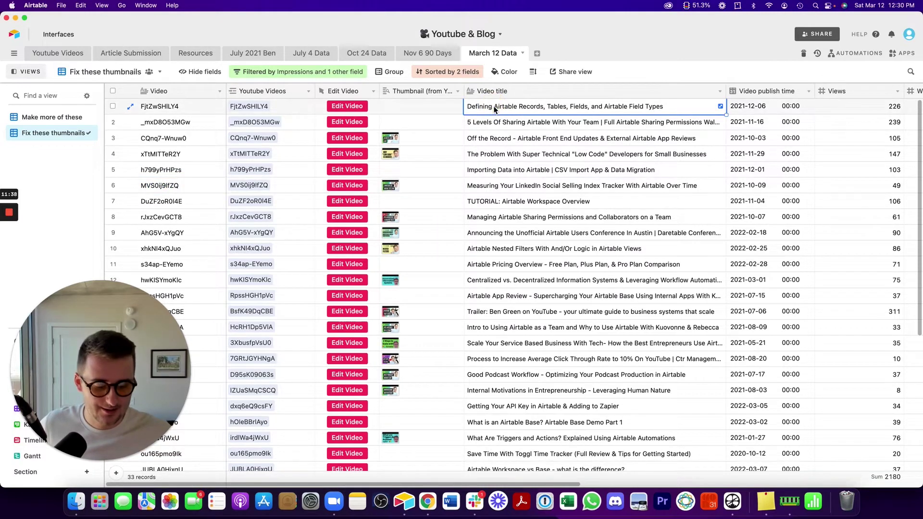
key(super+Right)
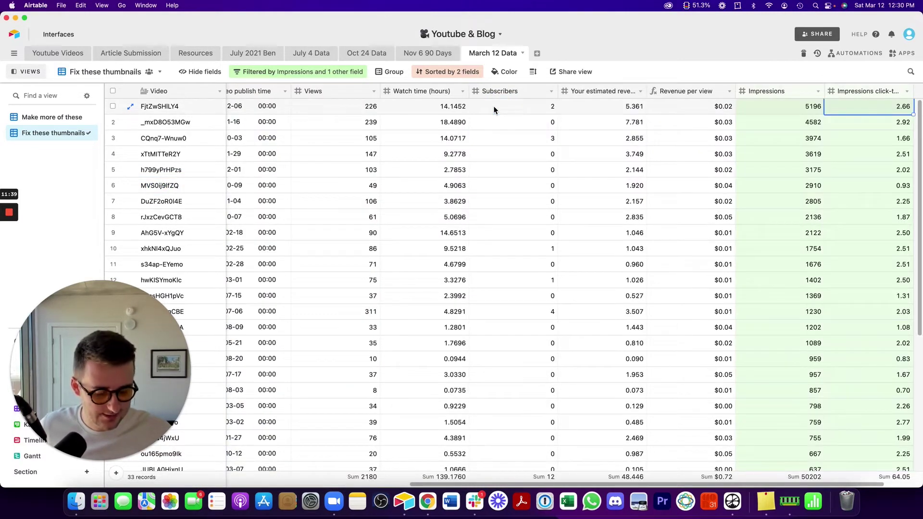
key(super+Left)
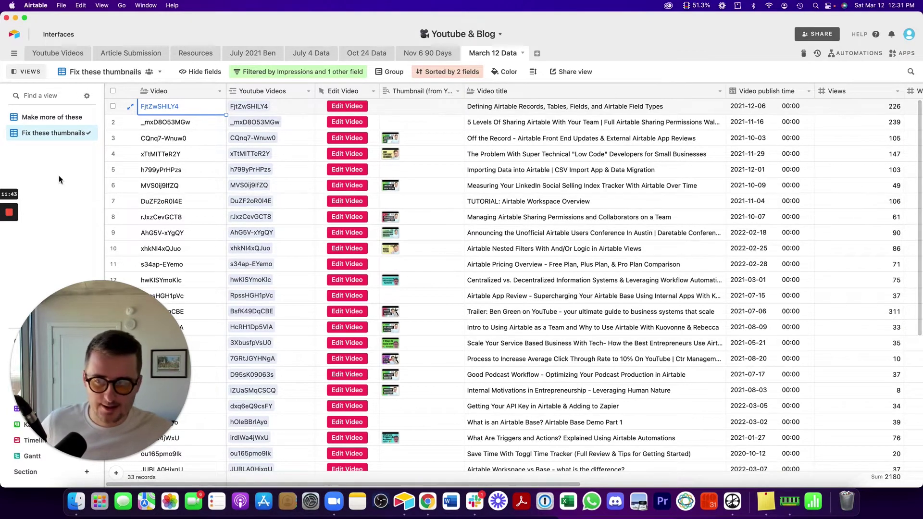
Duplicate the Fix these thumbnails view and name the copy Model These Thumbnails.
click(81, 134)
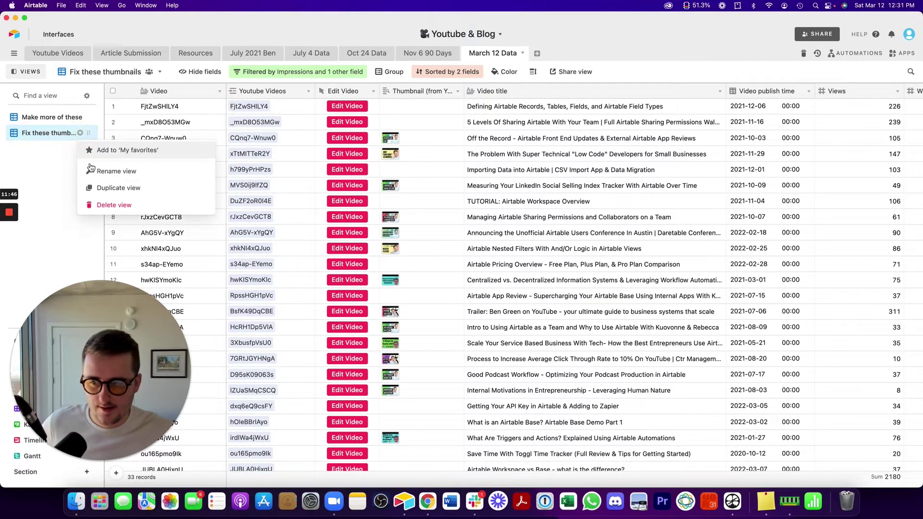
click(104, 188)
text(Model These)
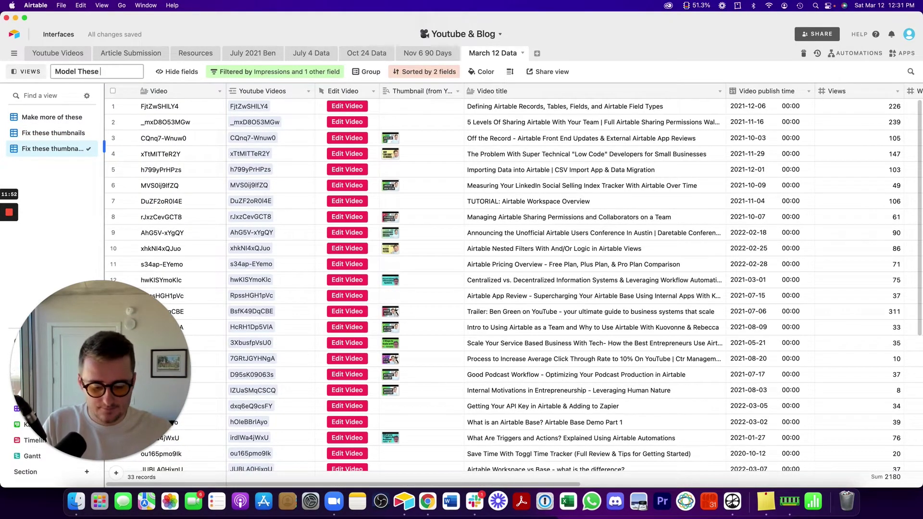
key(BackSpace)
key(BackSpace)
key(BackSpace)
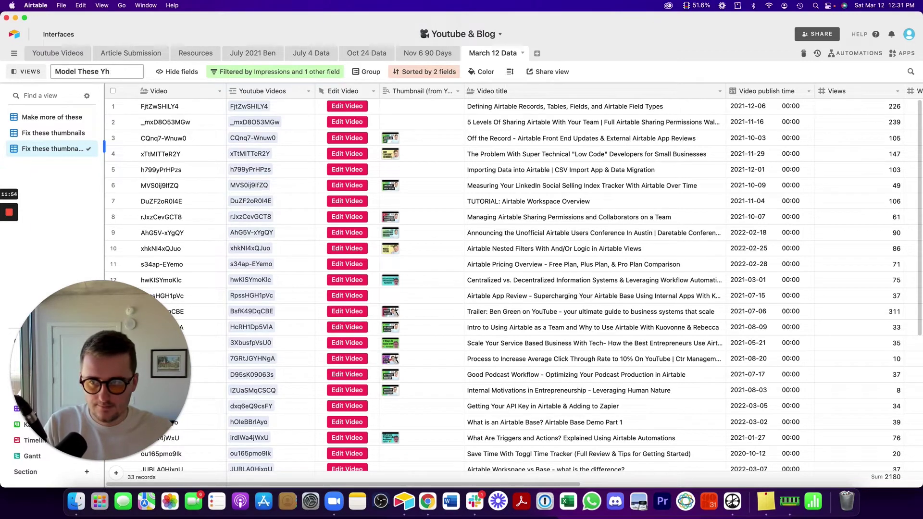
text(Thumbnai)
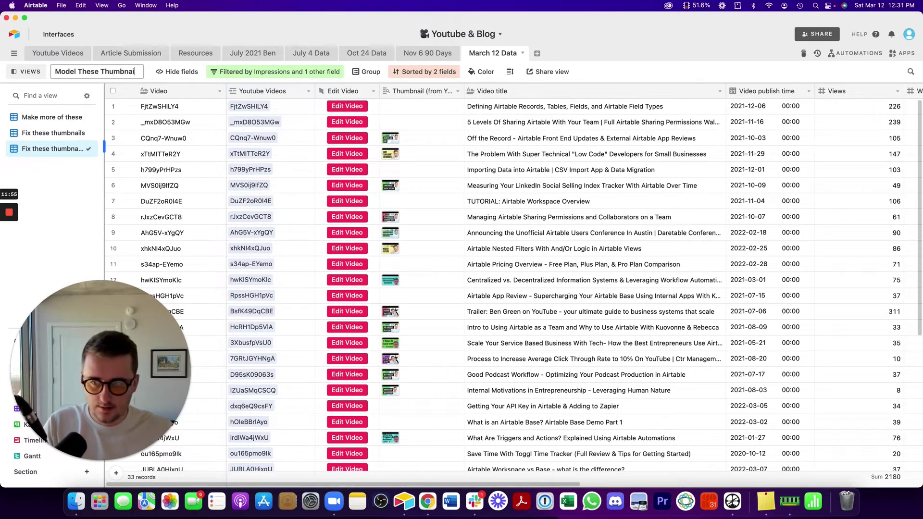
text(ls)
click(172, 138)
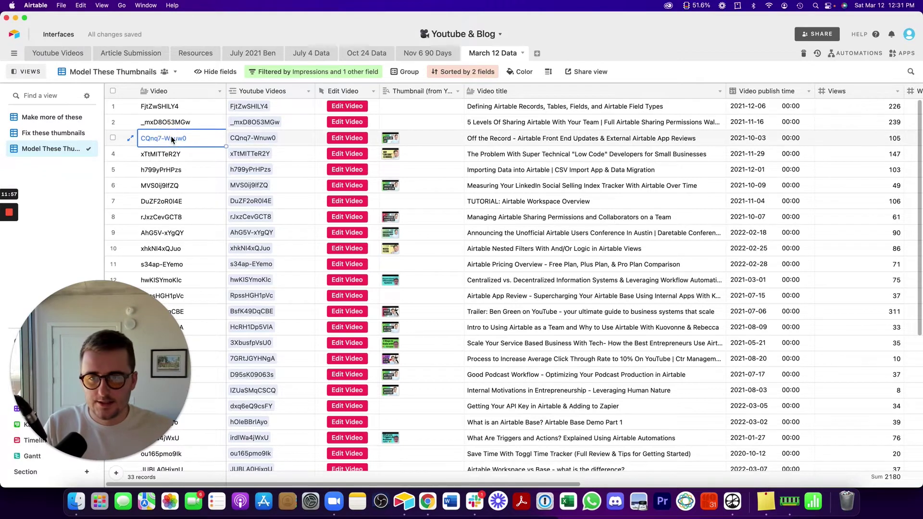
Remove the Impressions click-through rate condition from the Model These Thumbnails view's filter.
scroll(172, 139, right, 10)
click(355, 72)
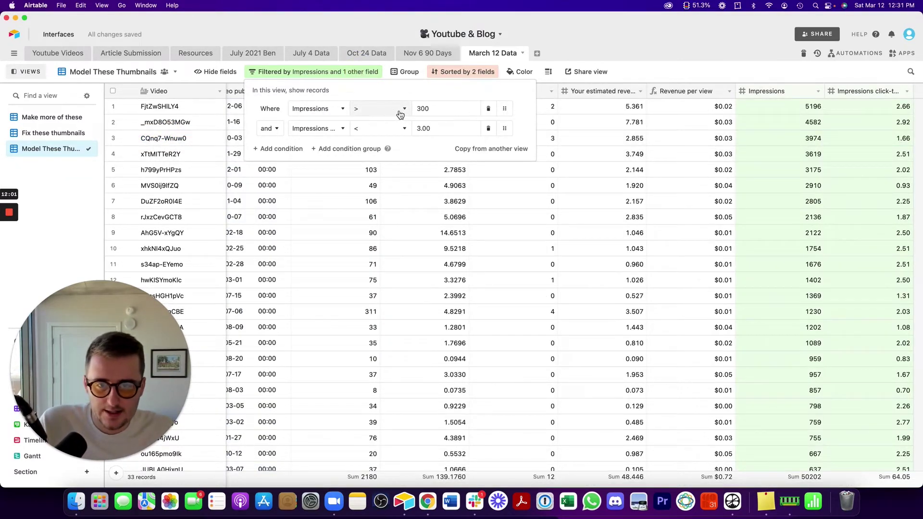
click(488, 128)
click(681, 156)
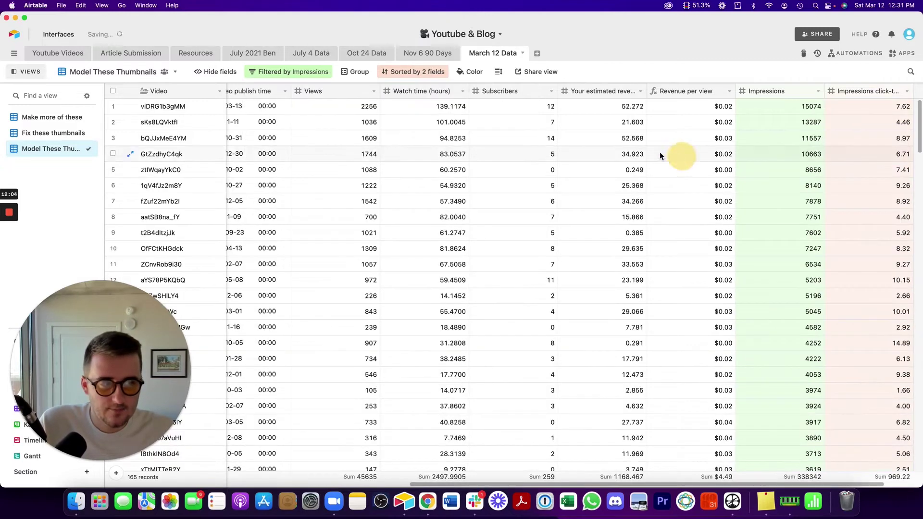
Change the view's Impressions sort to ascending order (1 → 9) and look over the listed videos' thumbnails and titles.
click(413, 71)
click(579, 92)
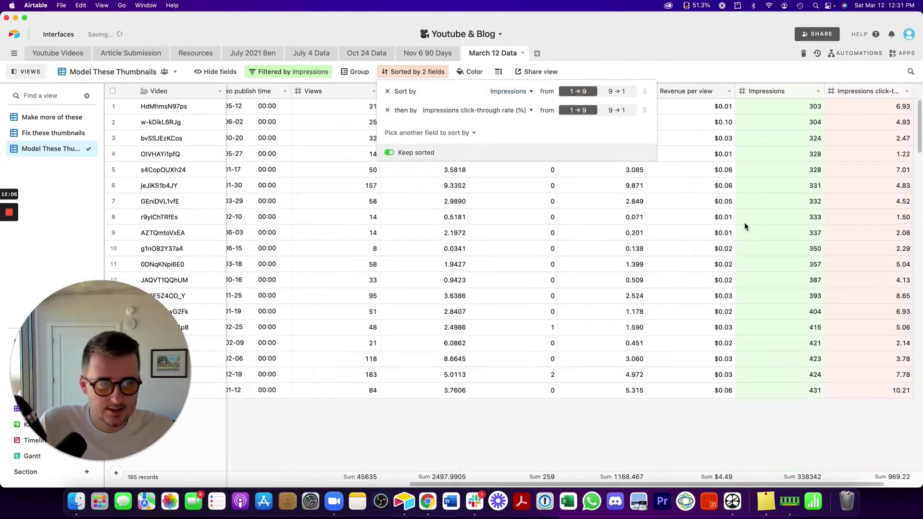
click(744, 222)
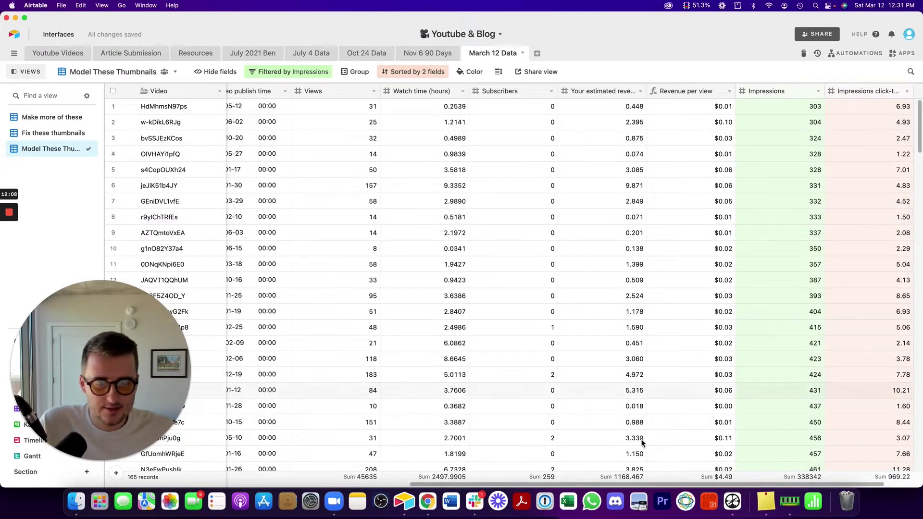
drag(622, 485, 288, 426)
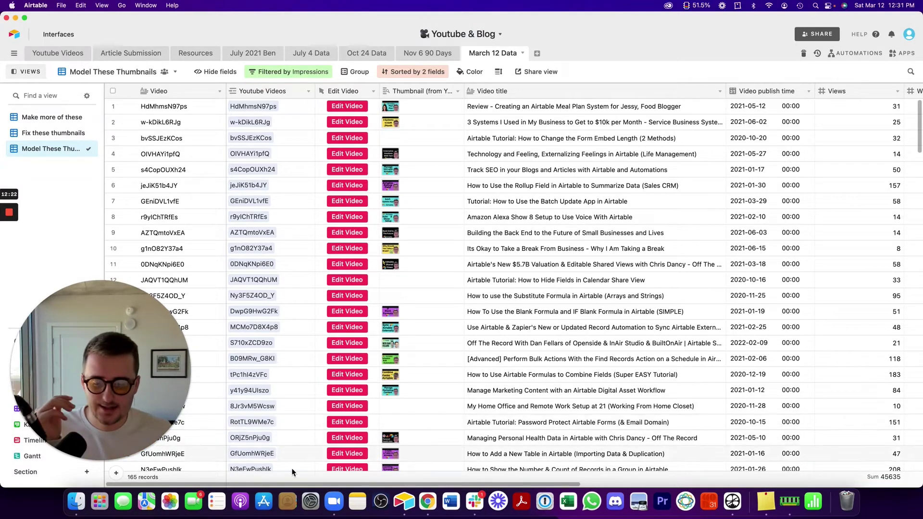
Remove the Impressions sort from the Model These Thumbnails view and sort Impressions click-through rate in descending order (9 → 1).
scroll(529, 433, right, 10)
scroll(643, 449, right, 2)
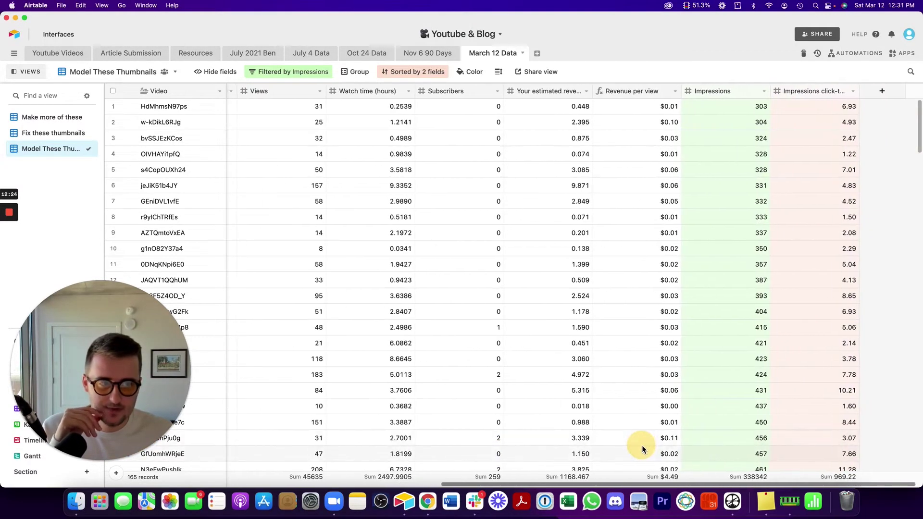
click(732, 110)
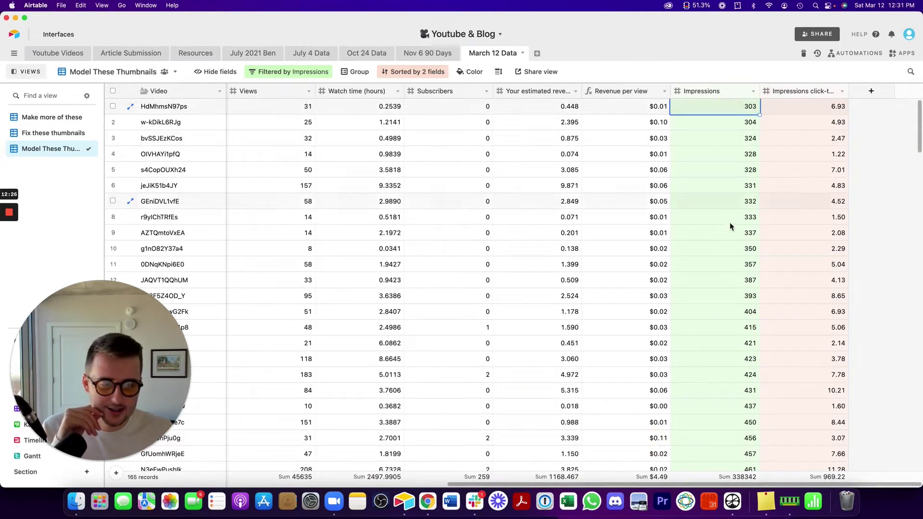
click(414, 71)
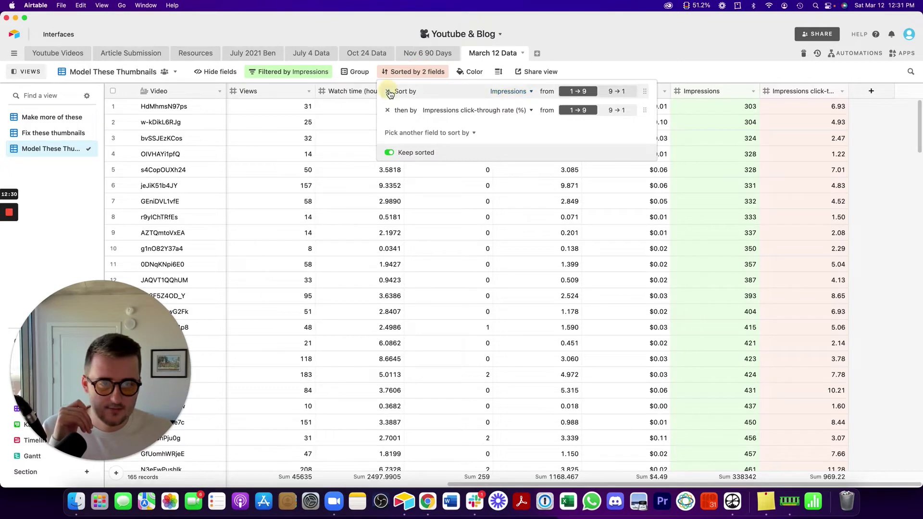
click(387, 92)
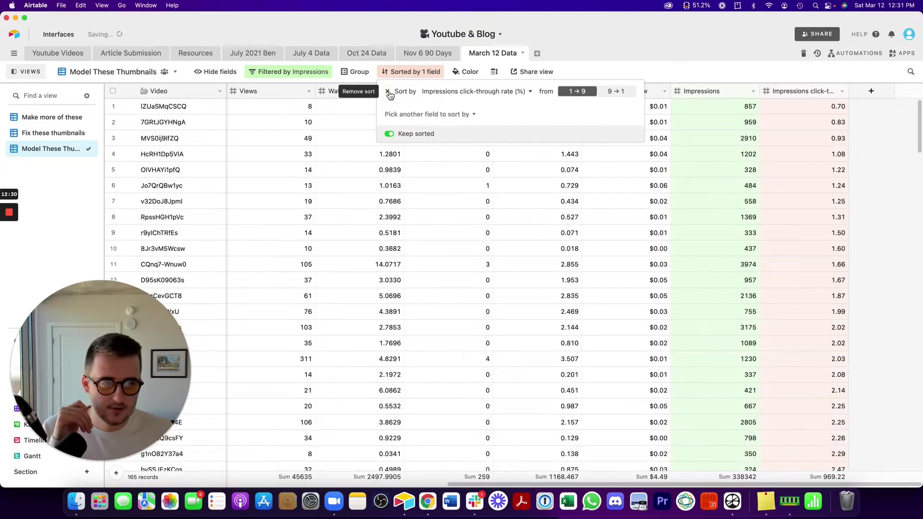
click(616, 92)
click(802, 110)
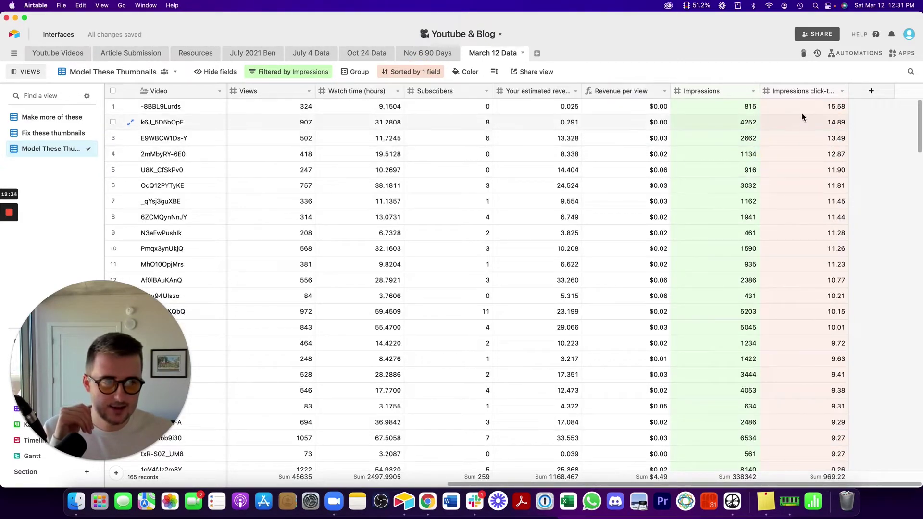
Review the click-through rates of the first 15 videos alongside their impressions, and return to their titles and thumbnails.
drag(803, 108, 804, 329)
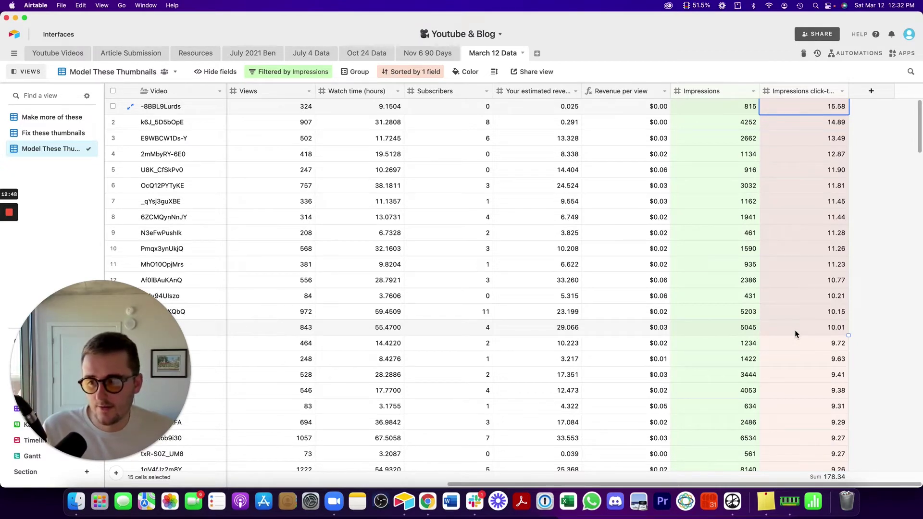
click(744, 329)
key(super+Left)
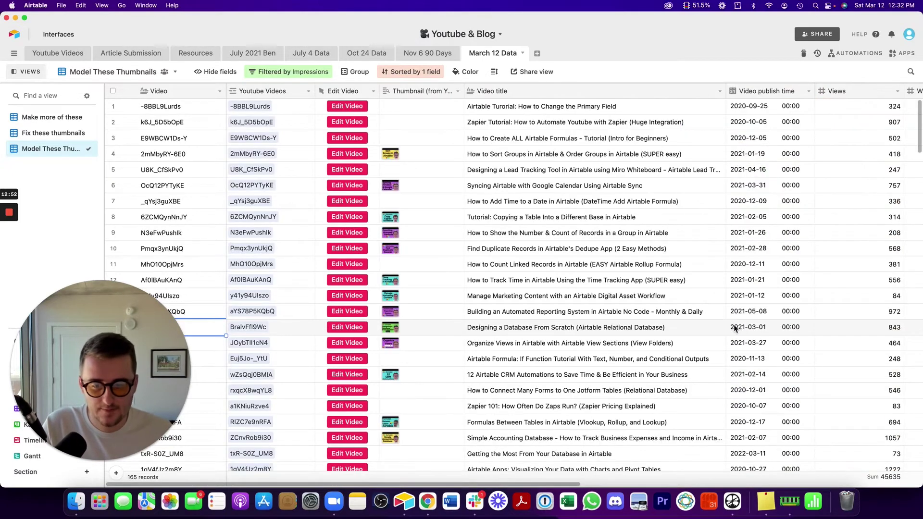
Open the YouTube Studio edit pages of the videos with the highest click-through rates and compare the first two videos' thumbnails.
click(358, 110)
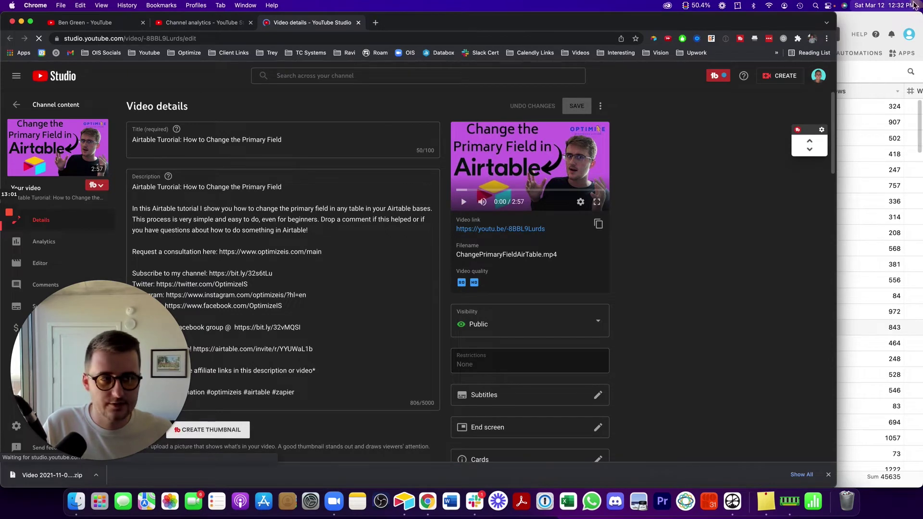
click(892, 16)
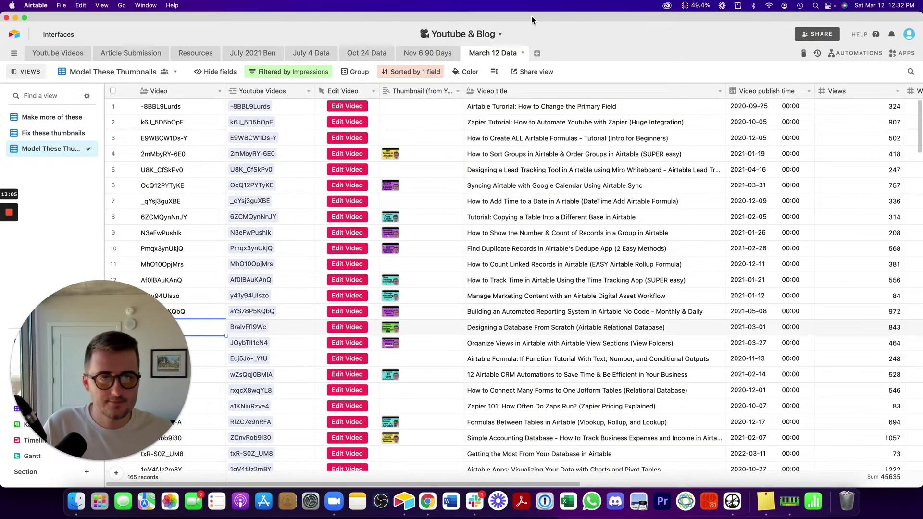
drag(531, 17, 922, 48)
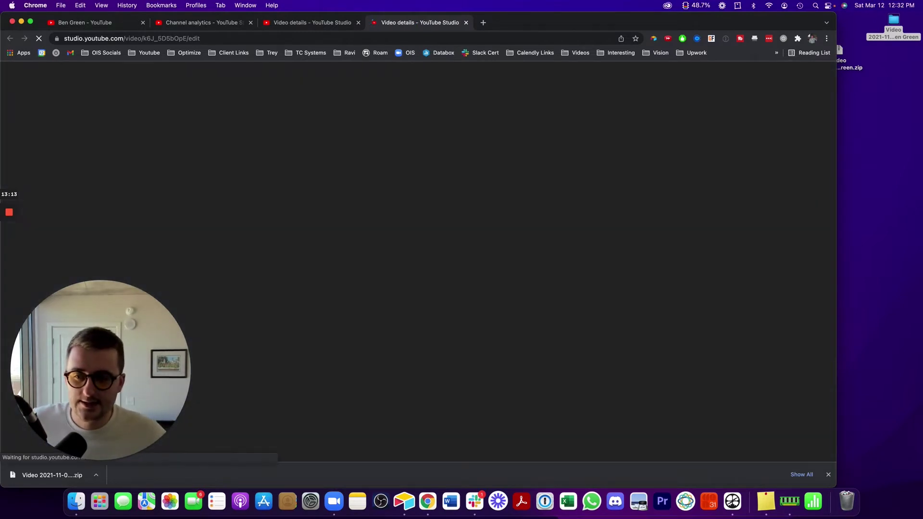
double_click(556, 22)
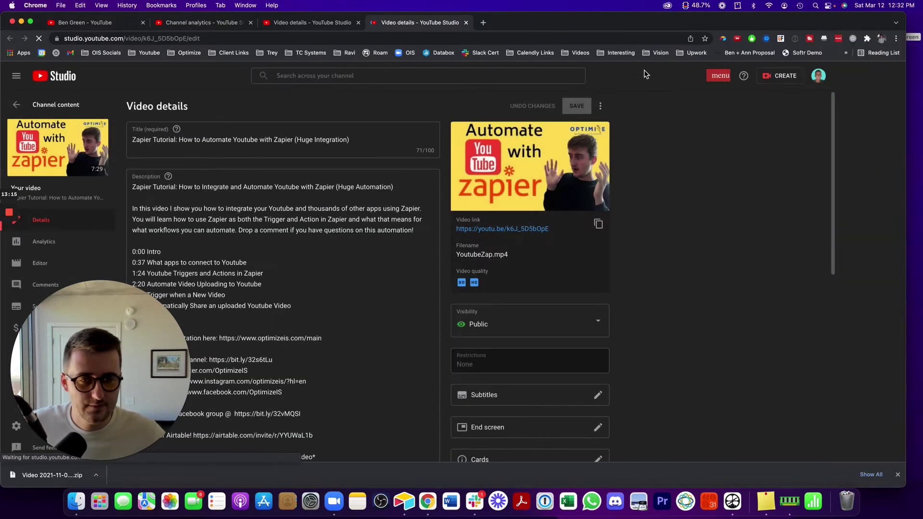
click(334, 20)
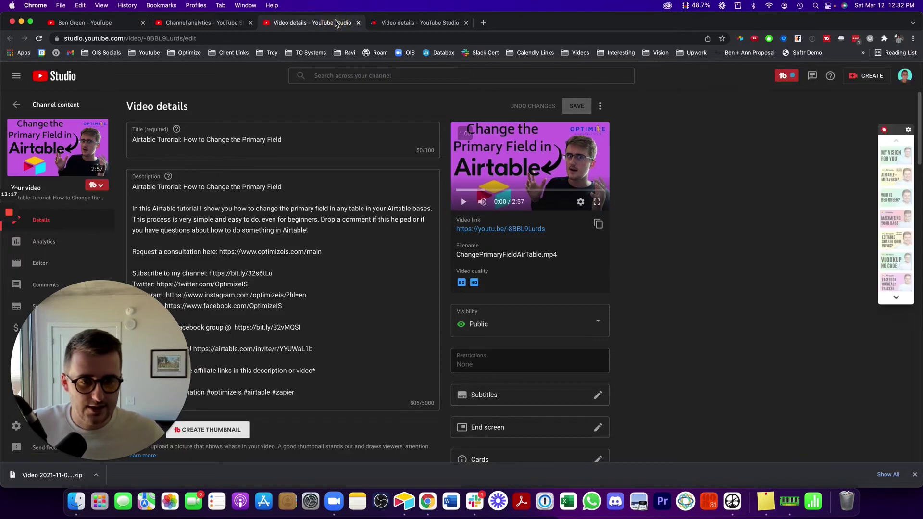
click(393, 22)
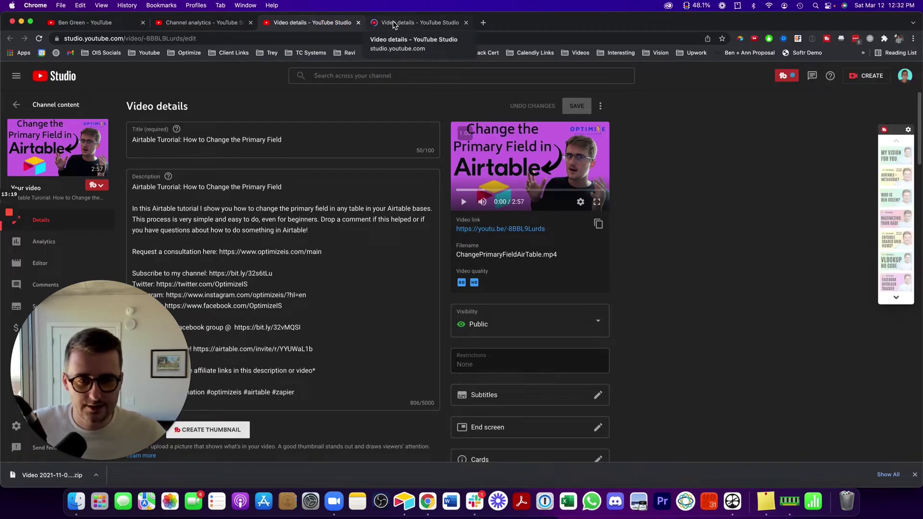
click(325, 24)
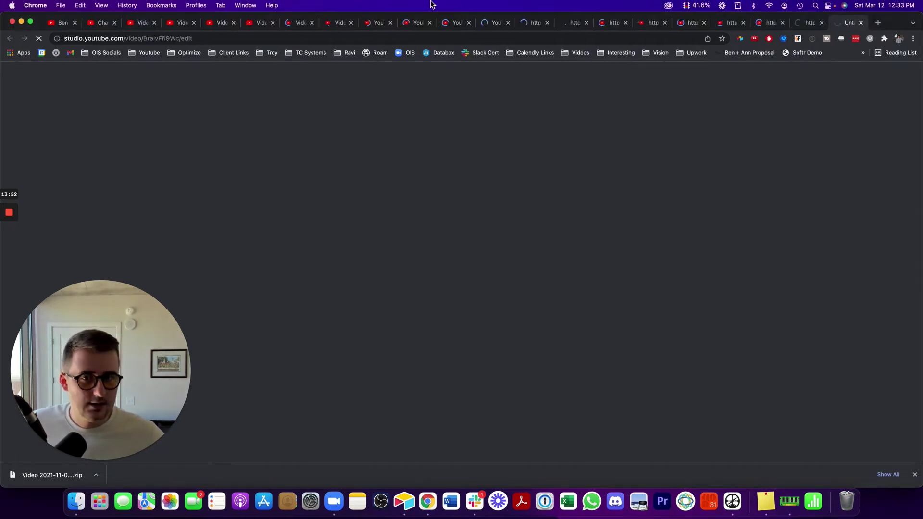
Examine the thumbnails of the next opened videos, from How to Create ALL Airtable Formulas through How to Count Linked Records in Airtable.
click(229, 24)
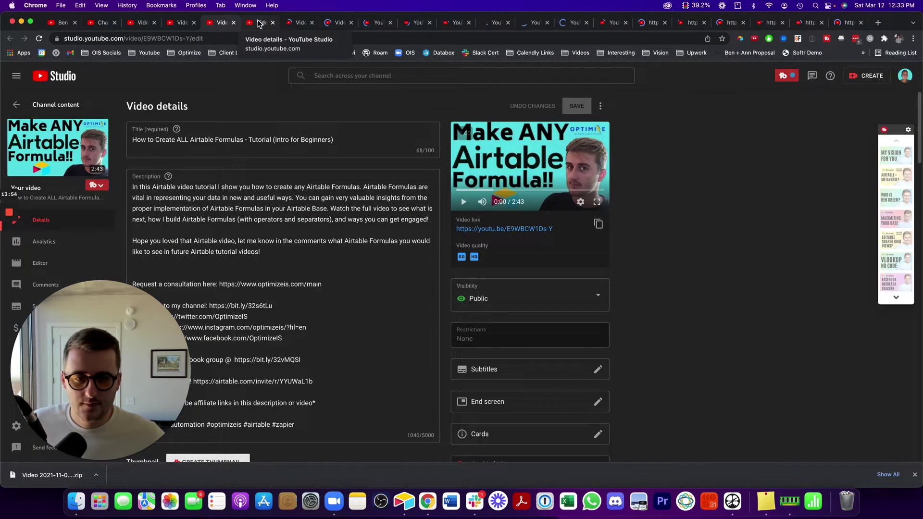
click(260, 24)
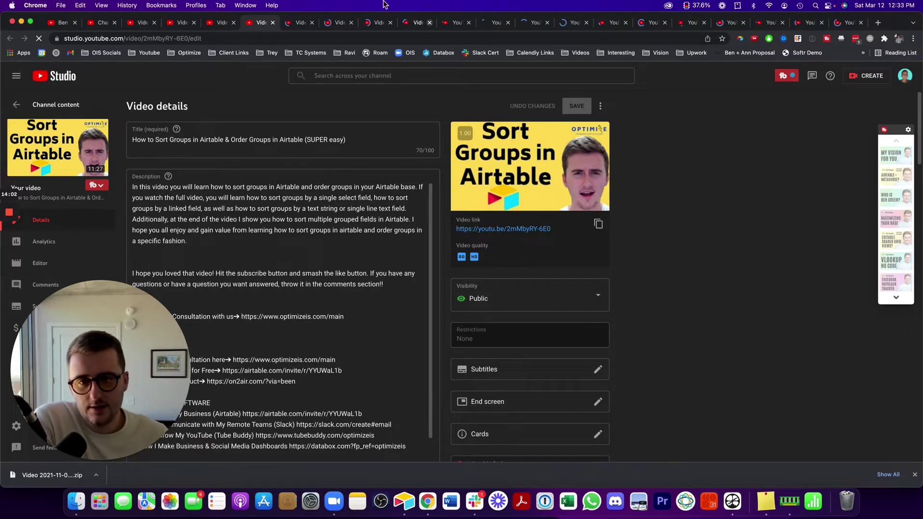
click(299, 23)
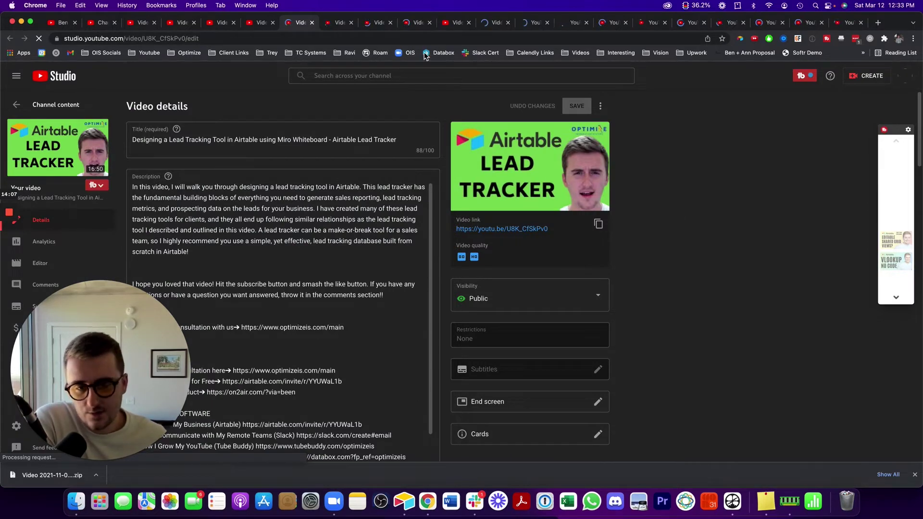
click(340, 23)
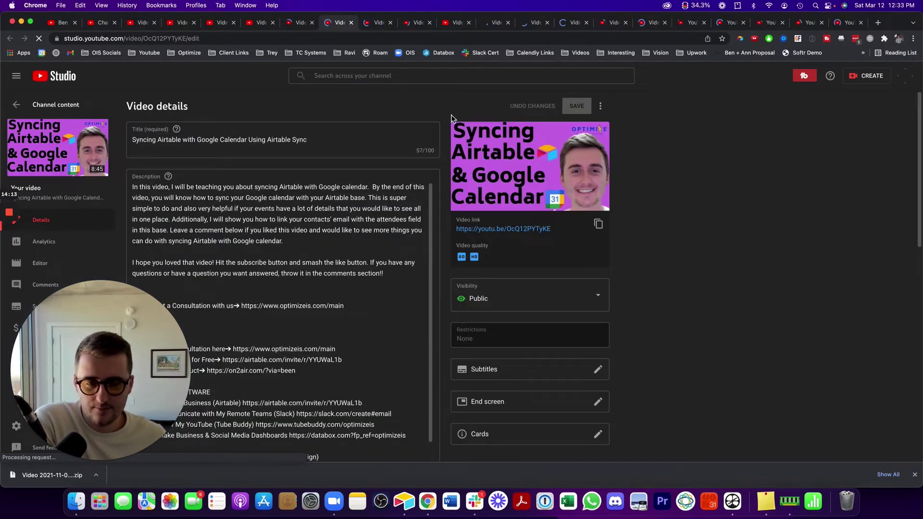
click(375, 23)
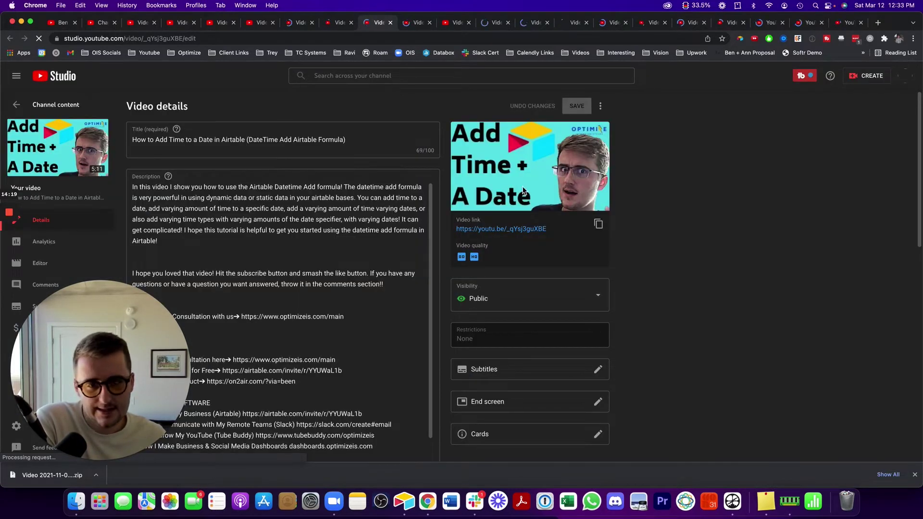
click(413, 23)
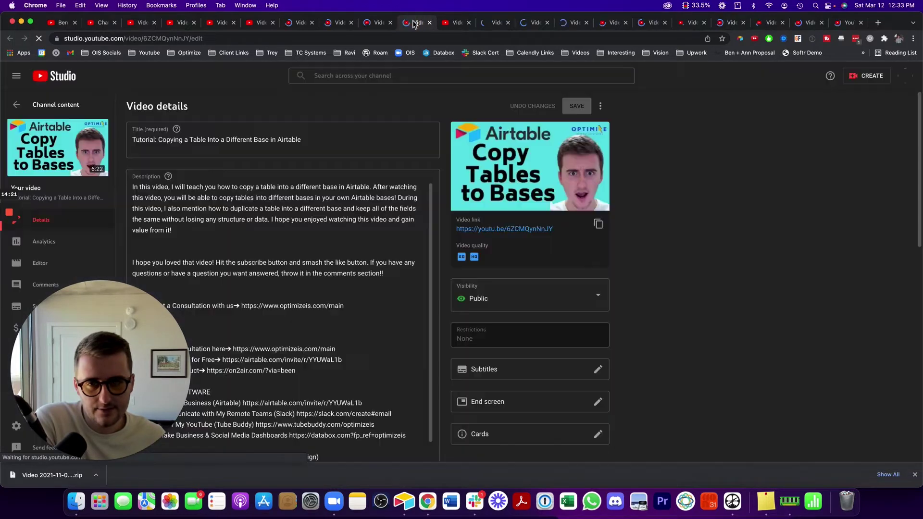
click(455, 26)
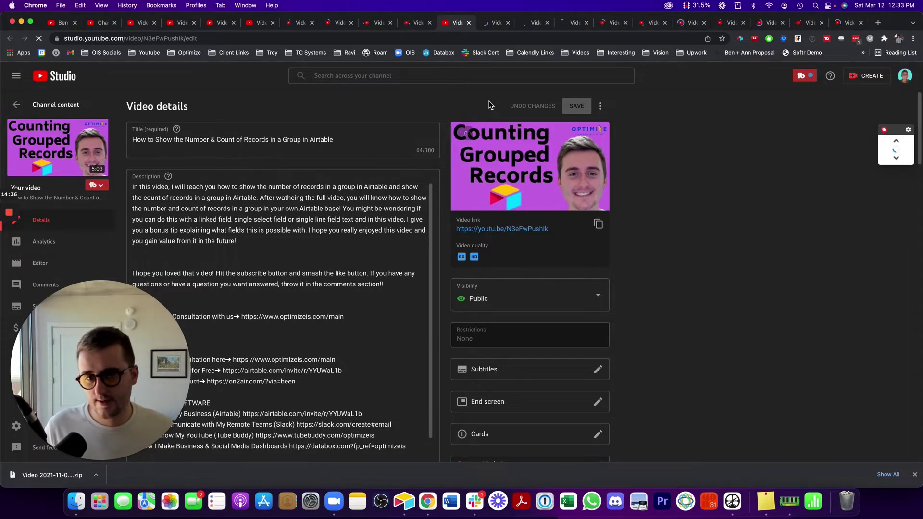
click(495, 24)
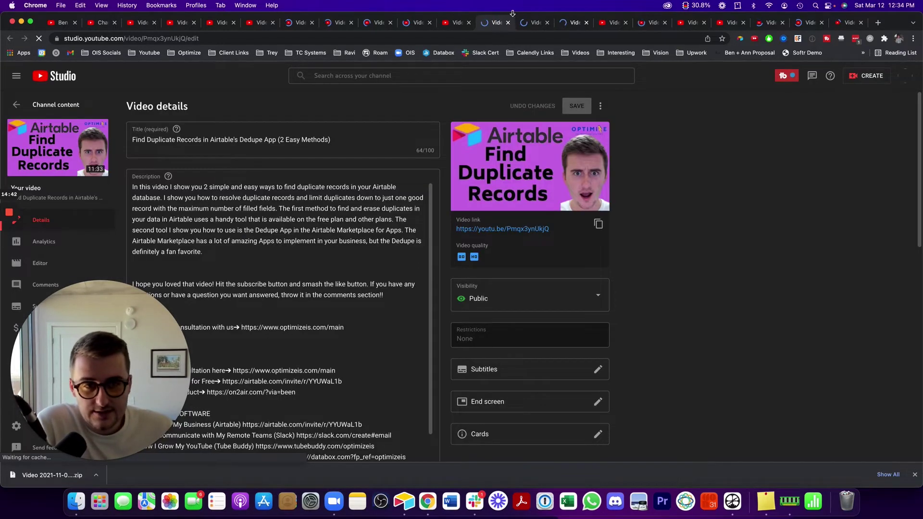
click(524, 24)
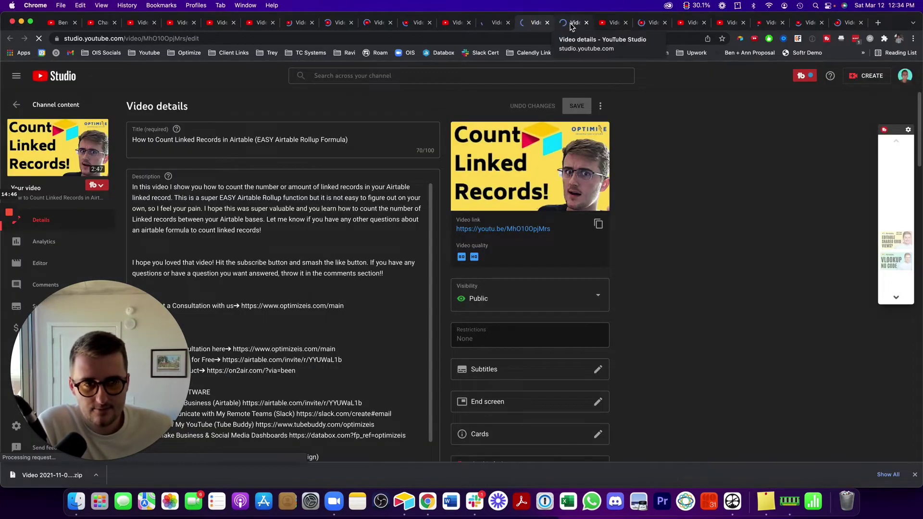
Dismiss the Welcome to YouTube Studio dialog and examine the remaining videos' thumbnails, through Designing a Database From Scratch.
click(572, 25)
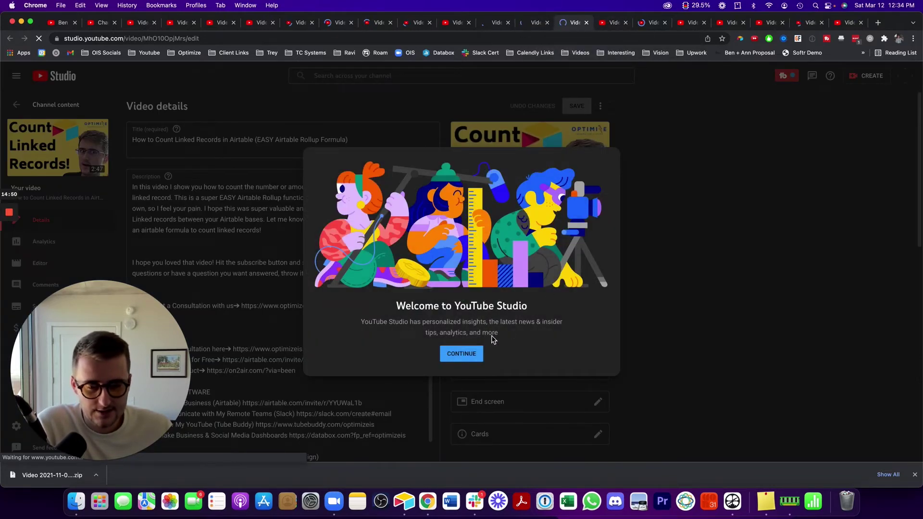
click(462, 354)
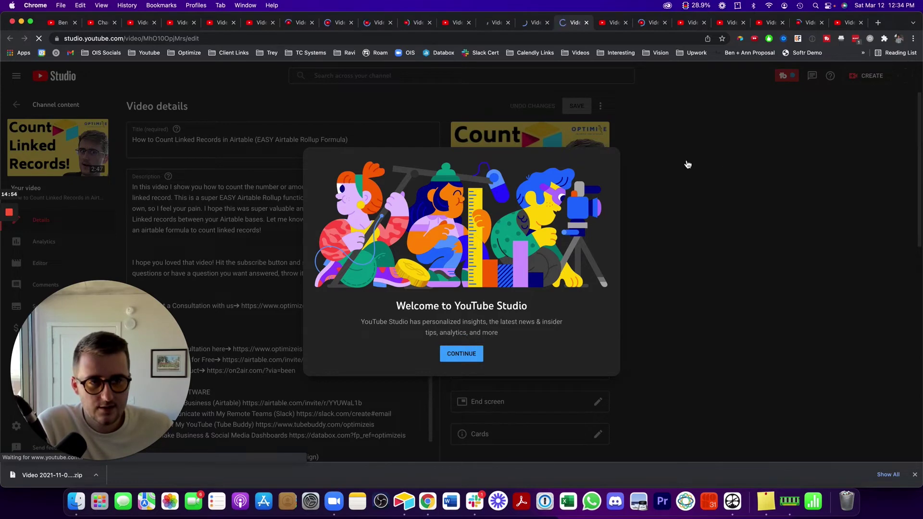
click(615, 24)
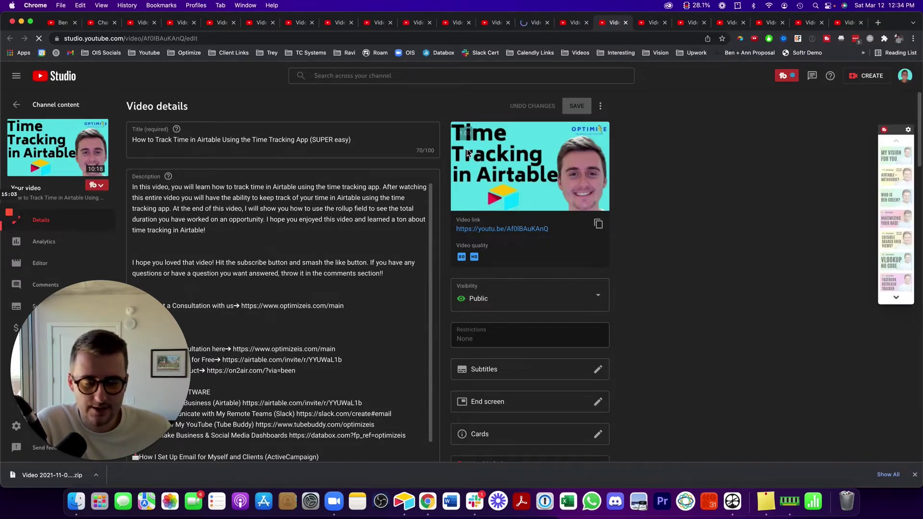
click(651, 22)
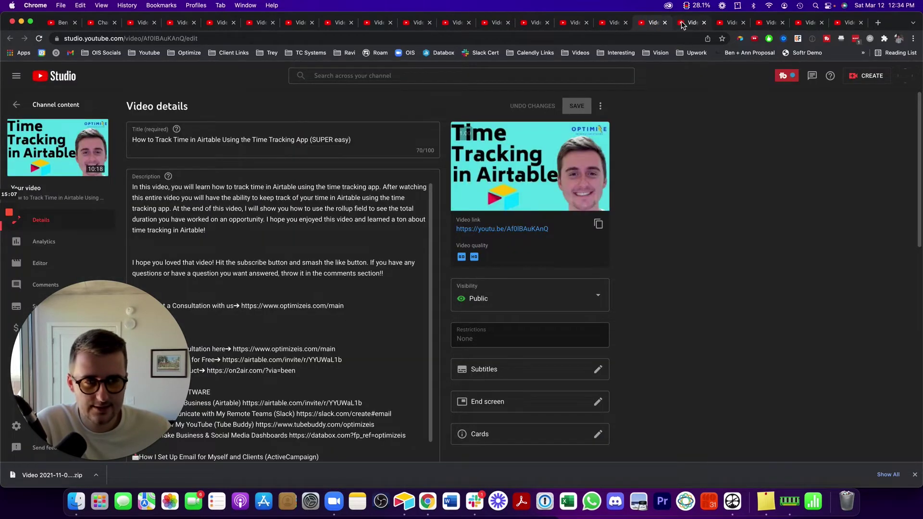
click(682, 24)
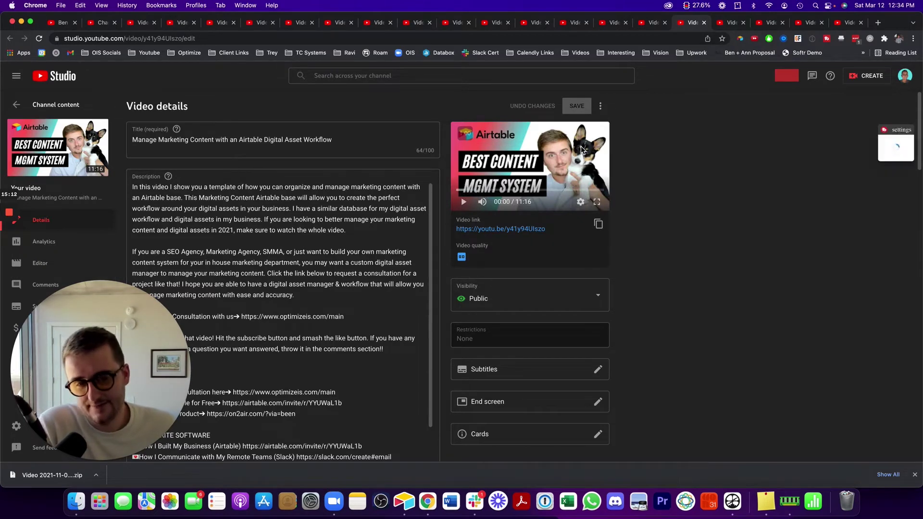
click(731, 23)
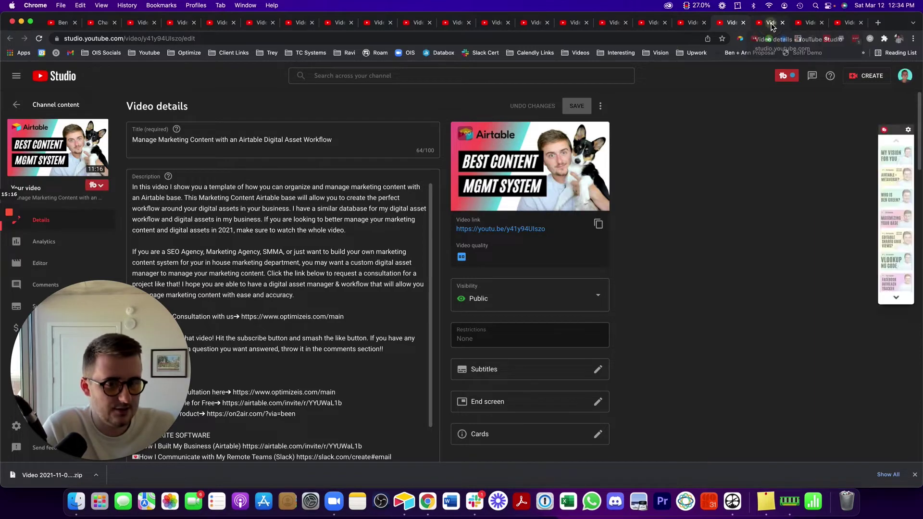
click(771, 24)
click(808, 25)
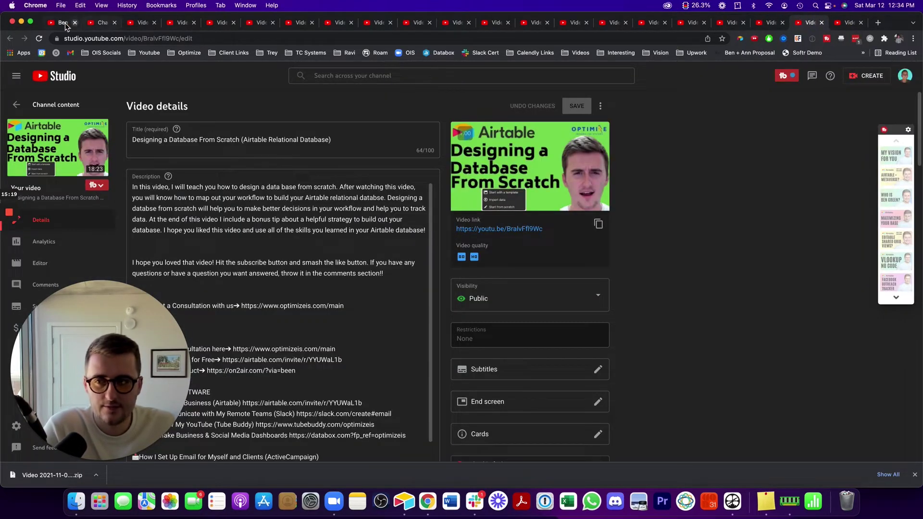
Show the channel's YouTube videos page in its own window and look over the recent uploads' thumbnails.
click(65, 24)
drag(66, 48, 63, 46)
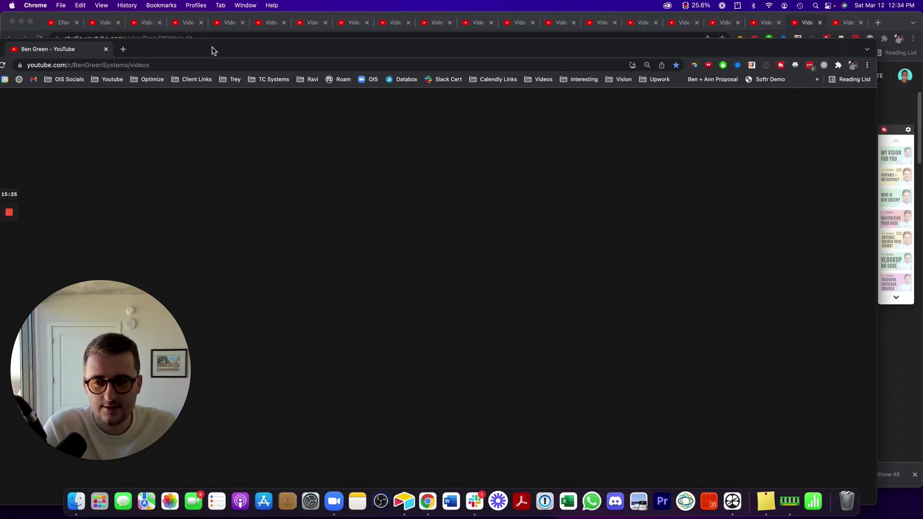
drag(212, 48, 205, 15)
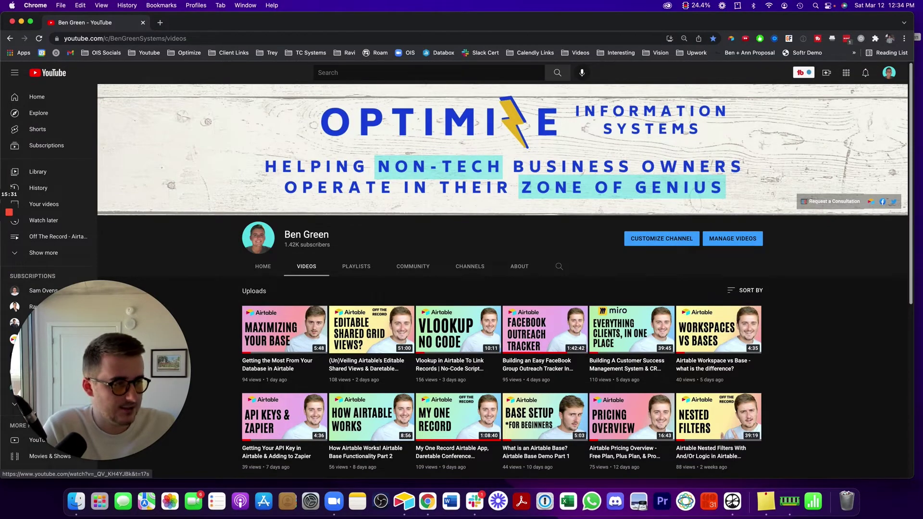
Return to Airtable and examine the impressions and click-through rates in the Fix these thumbnails view.
drag(922, 44, 148, 10)
click(110, 133)
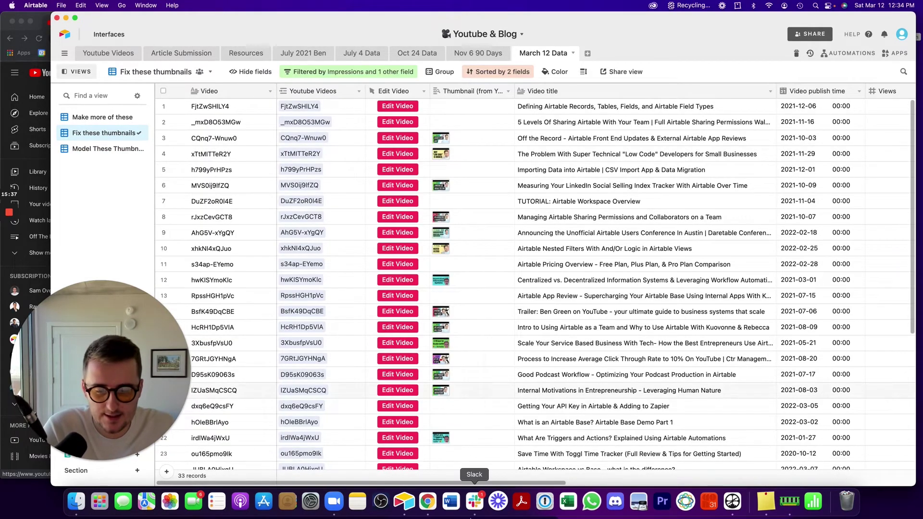
scroll(648, 464, right, 10)
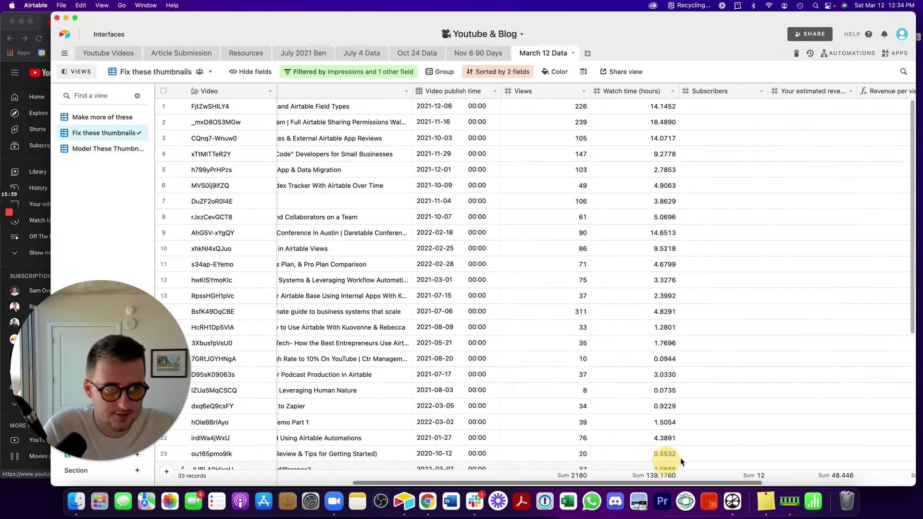
scroll(740, 449, right, 8)
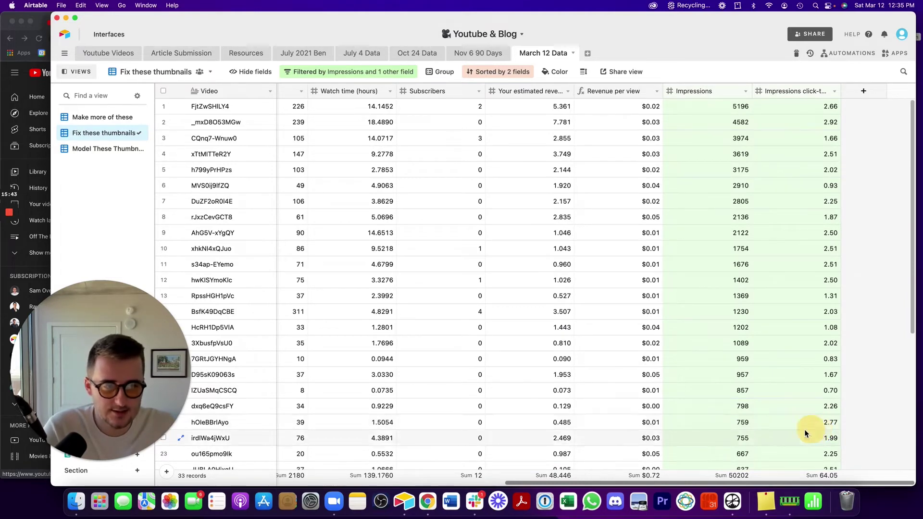
Uncover the YouTube channel's uploads page behind Airtable to look over recent thumbnails, and return to Airtable's Fix these thumbnails view.
scroll(422, 391, left, 15)
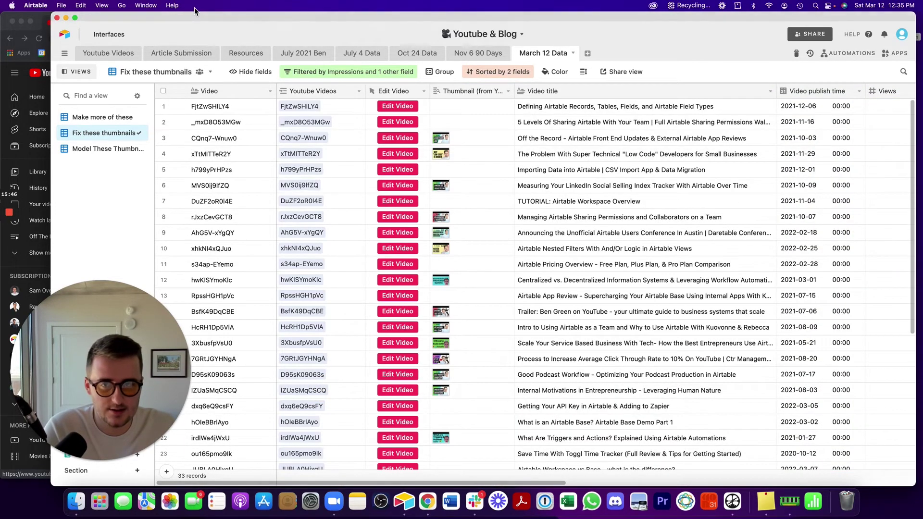
drag(194, 19, 922, 24)
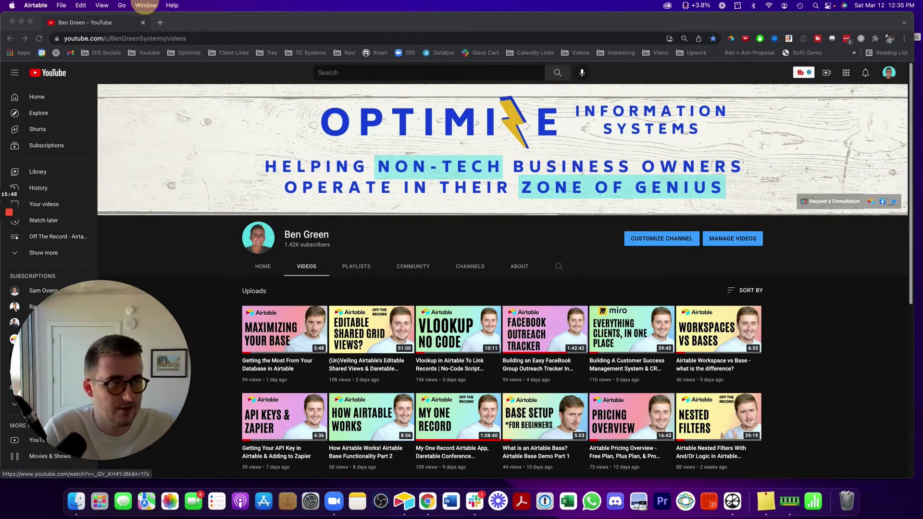
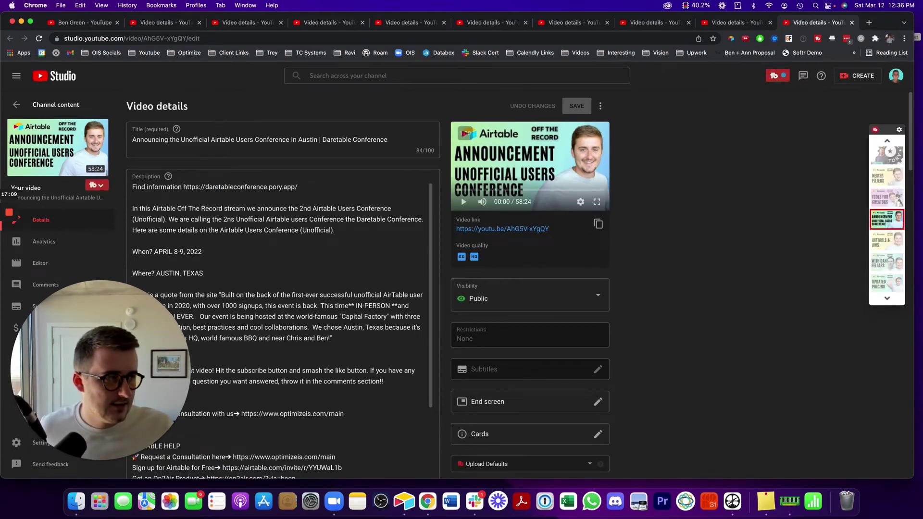
key(super+grave)
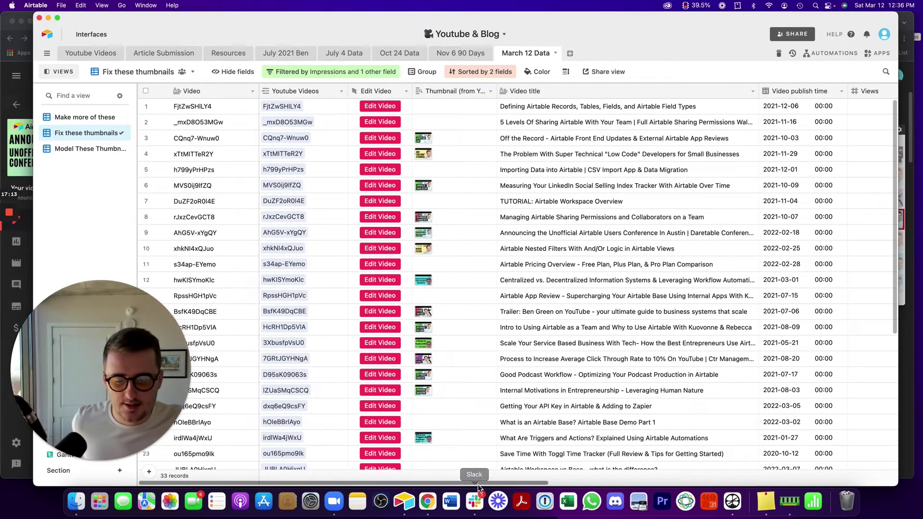
Examine the impressions and click-through rate of the fourth video, The Problem With Super Technical "Low Code" Developers, in the Fix these thumbnails view.
drag(492, 486, 816, 412)
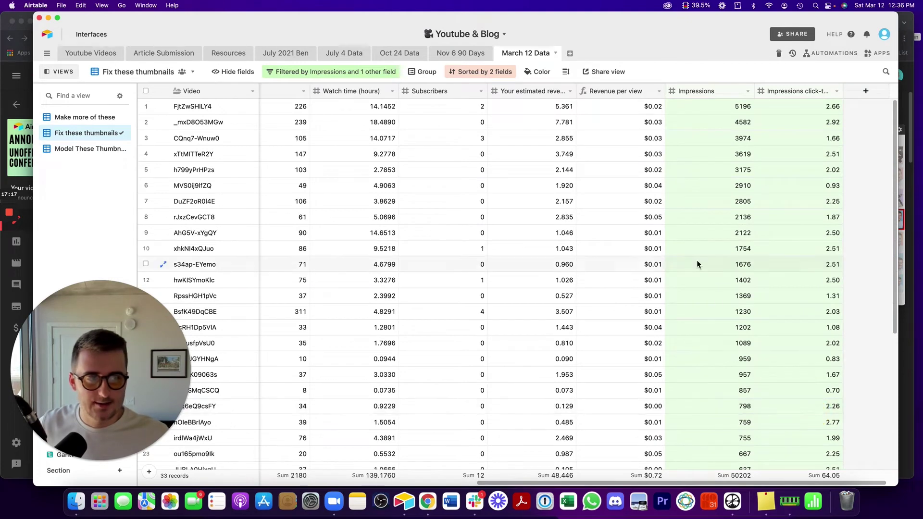
click(254, 154)
key(Right)
key(Right)
key(Right)
key(Right)
key(Right)
key(Right)
key(Right)
key(Right)
key(Right)
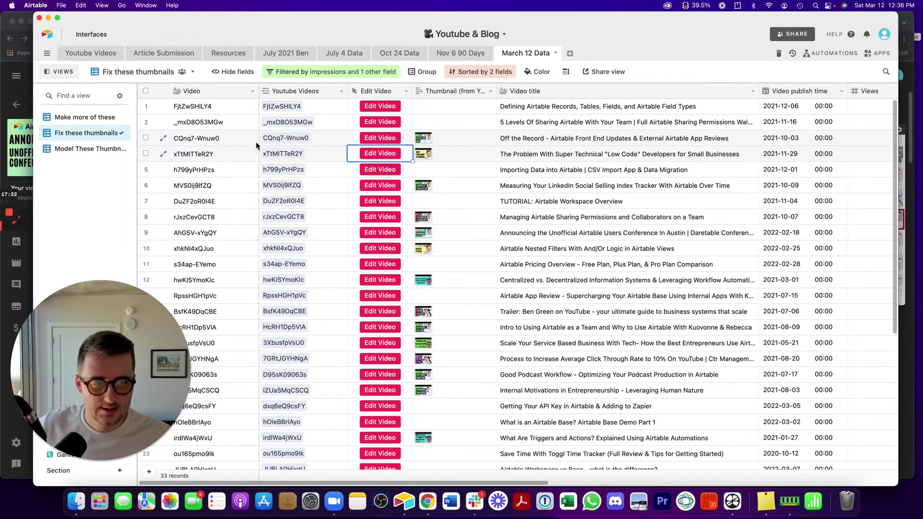
key(Right)
key(Right)
key(Right)
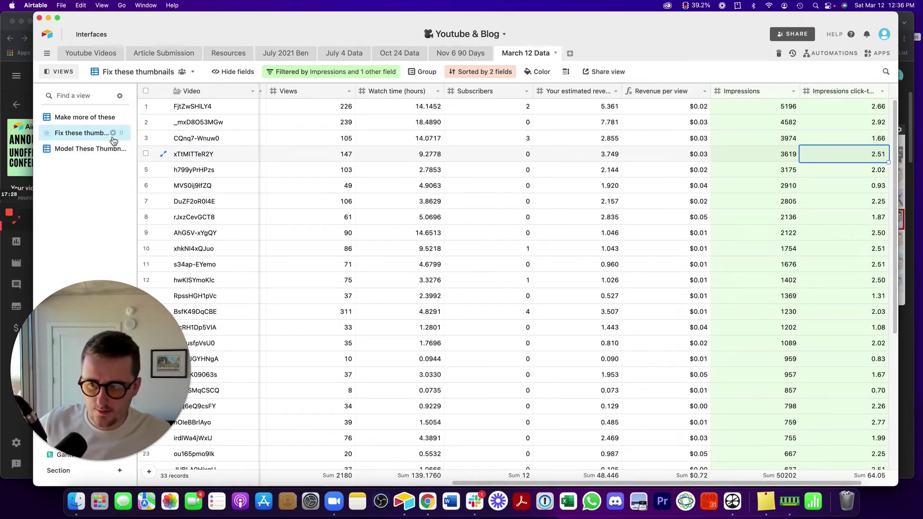
Duplicate the Model These Thumbnails view and name the copy Fix This SEO.
click(102, 150)
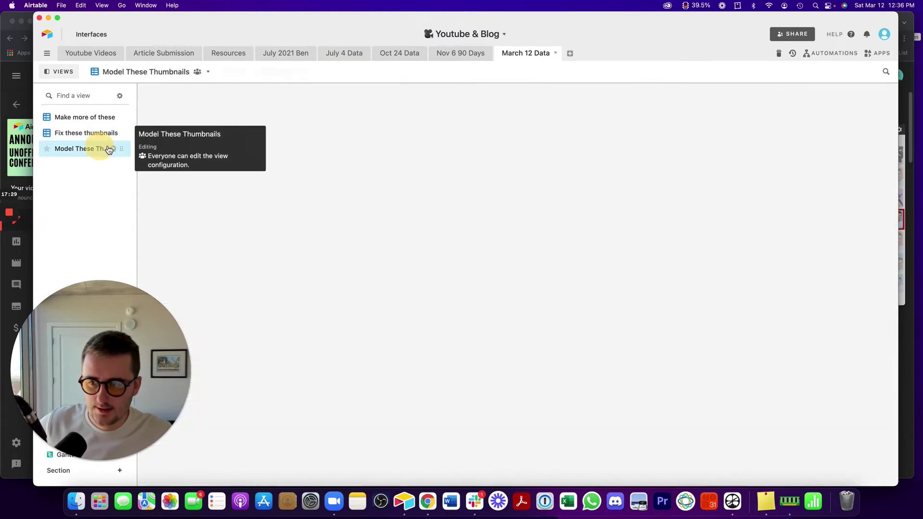
click(113, 148)
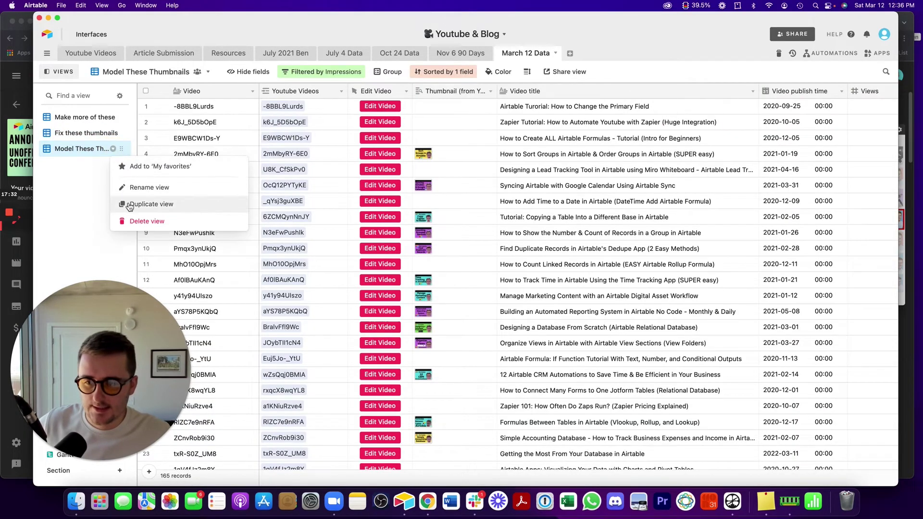
click(126, 203)
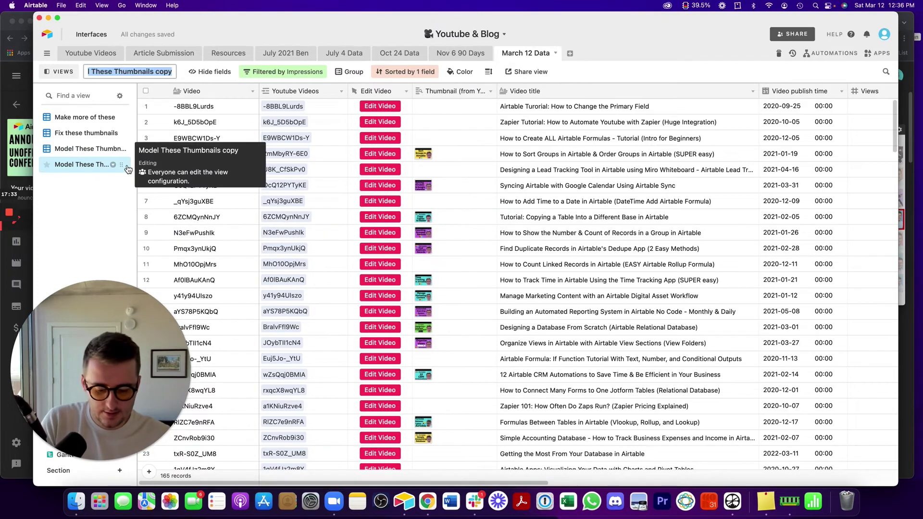
text(D)
key(BackSpace)
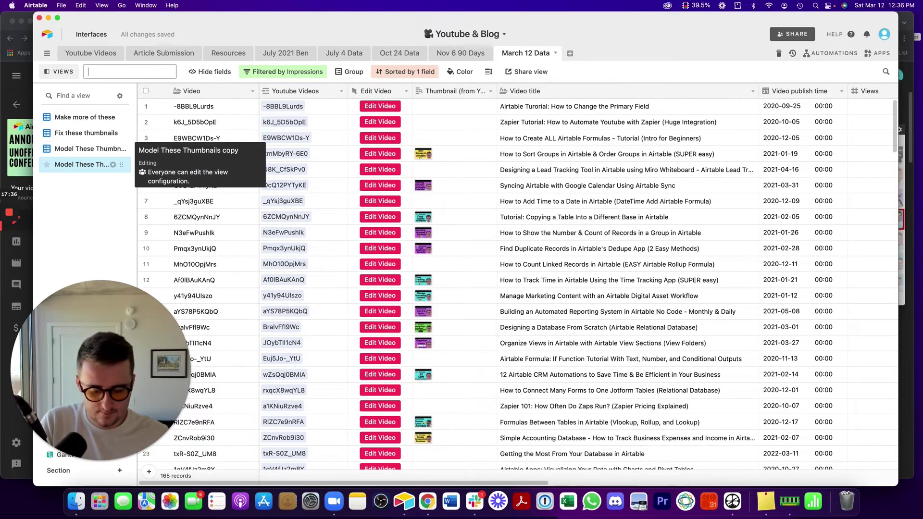
text(Fix This SEO)
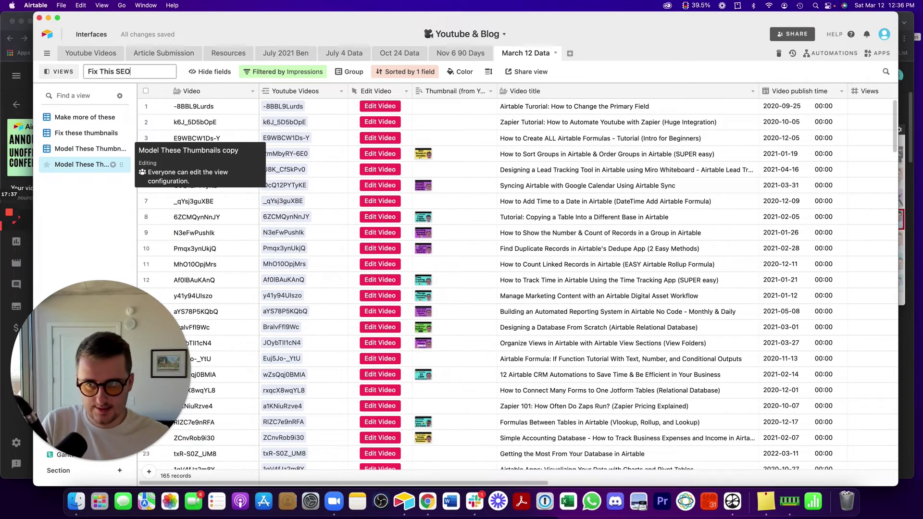
key(Return)
click(622, 212)
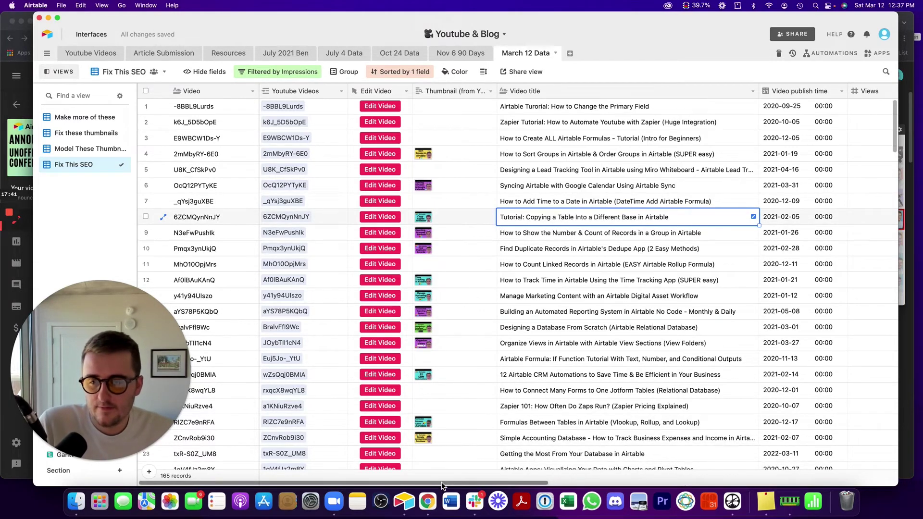
Remove the Impressions filter from the Fix This SEO view and set the Impressions column summary to Average.
drag(442, 485, 764, 405)
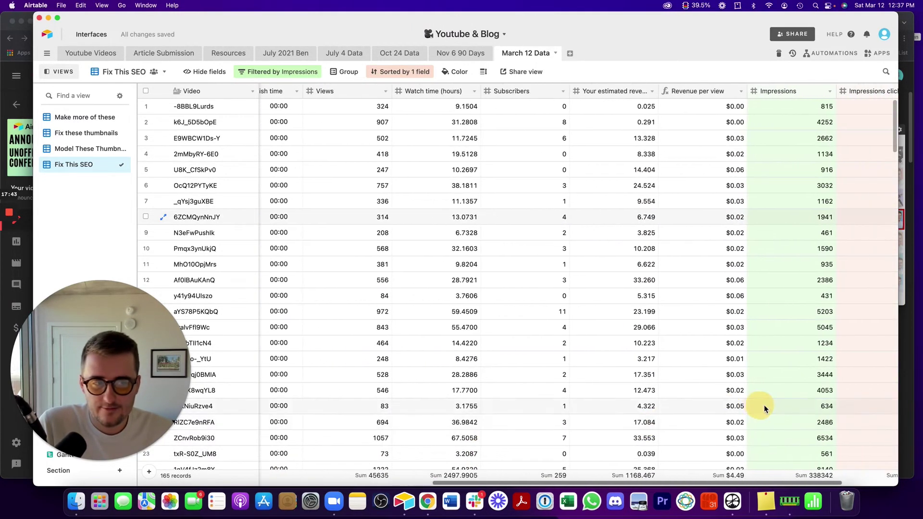
click(301, 73)
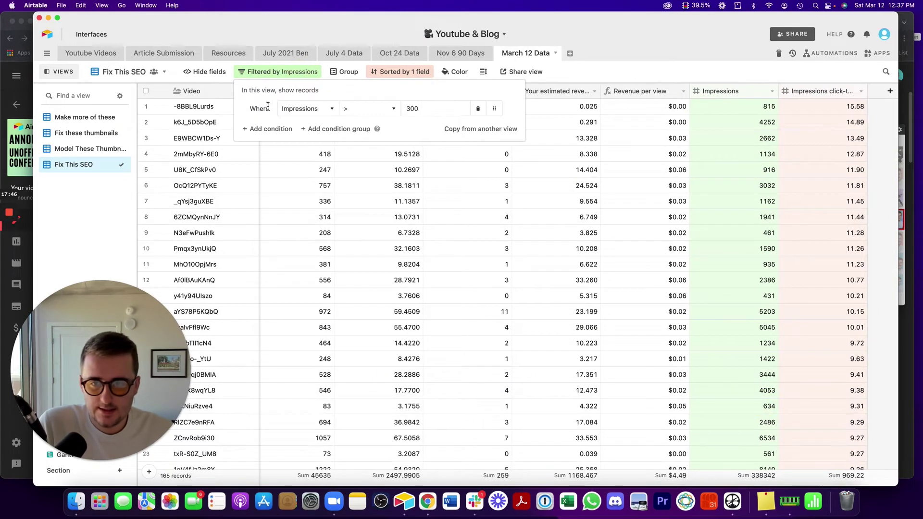
click(484, 109)
key(Escape)
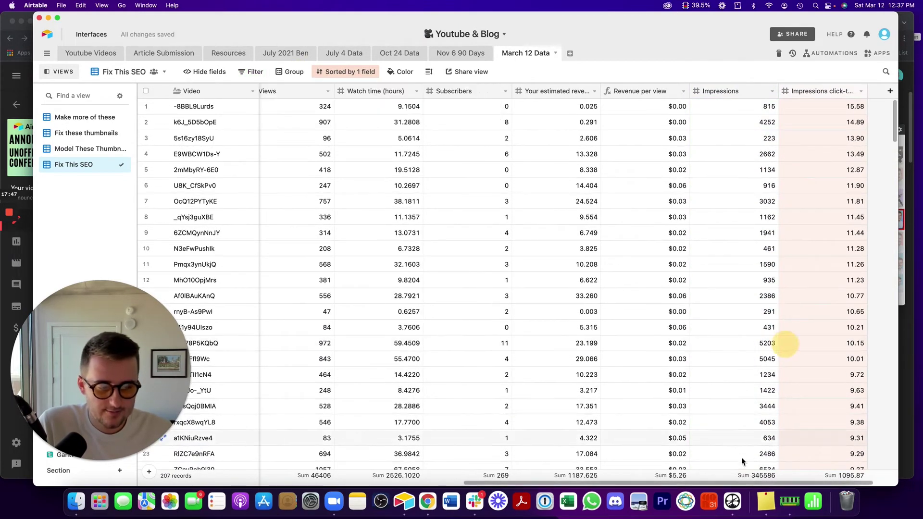
click(754, 475)
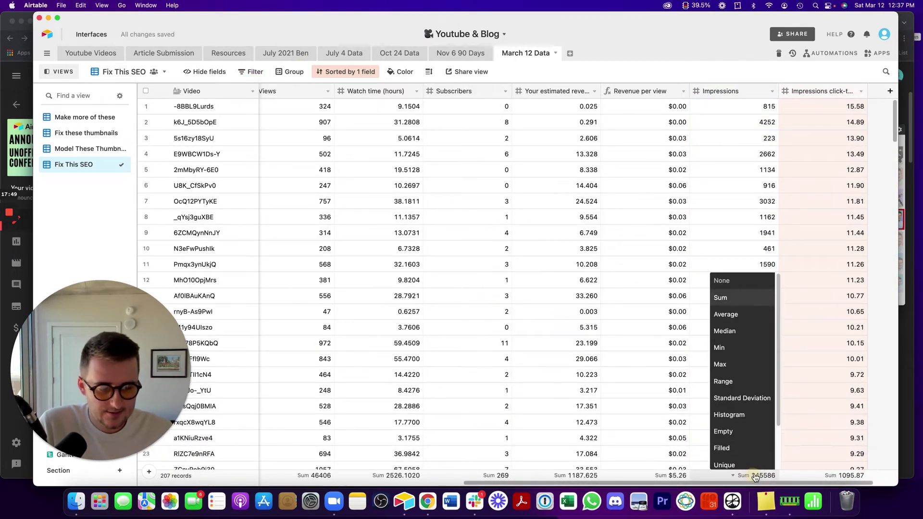
click(727, 314)
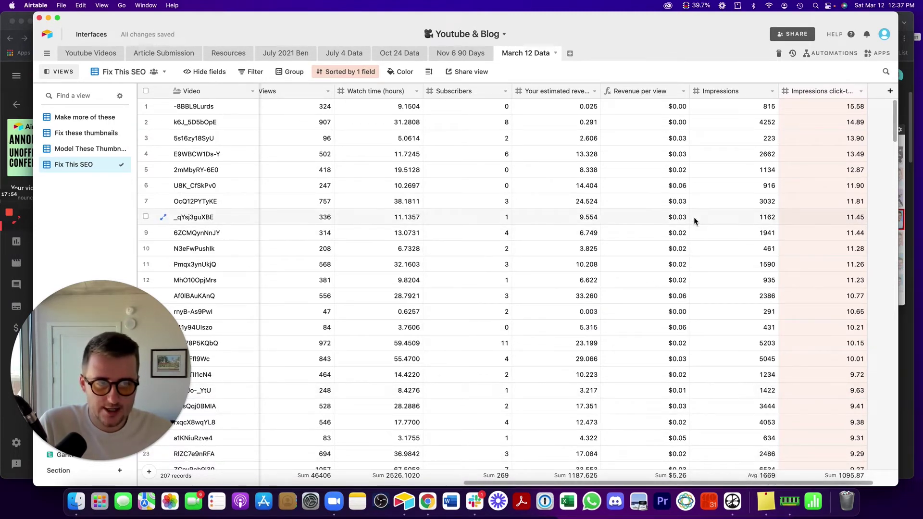
Sort the Fix This SEO view by Impressions in ascending order.
right_click(713, 91)
click(720, 224)
click(743, 217)
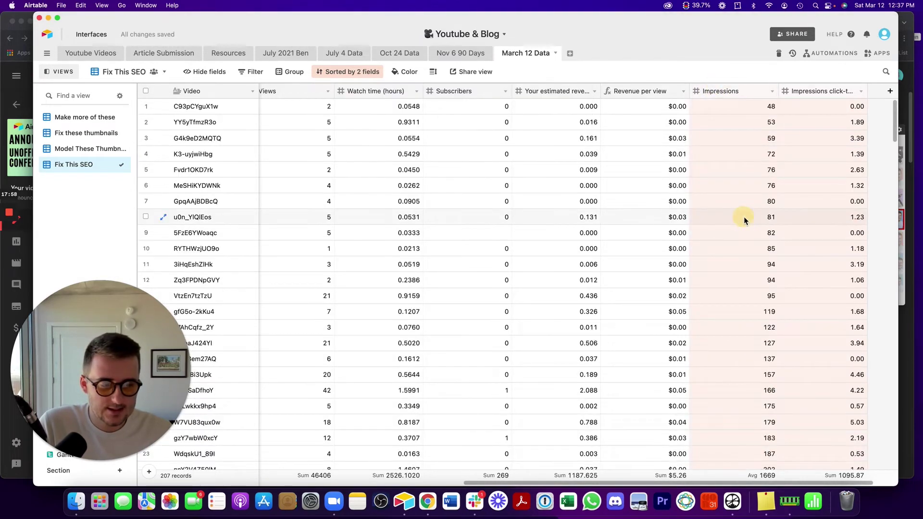
Filter the Fix This SEO view to records with Impressions less than 1600.
right_click(729, 94)
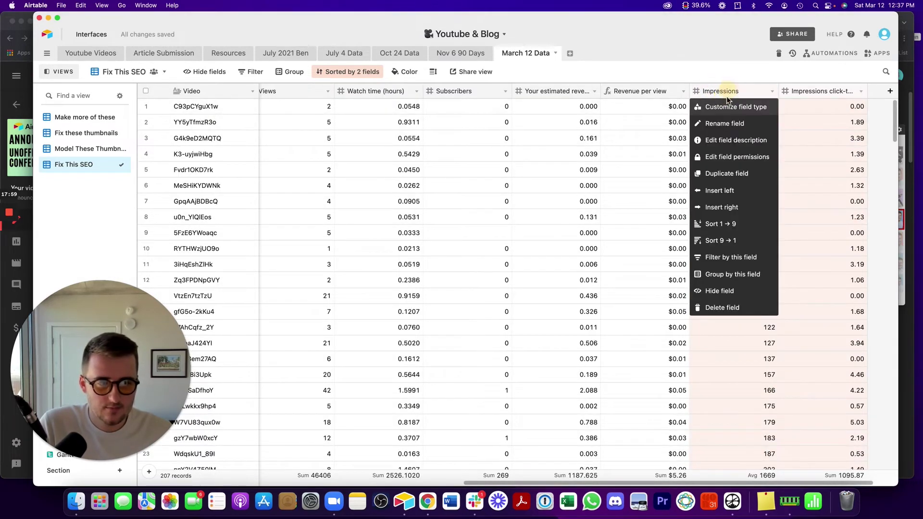
click(728, 257)
click(358, 112)
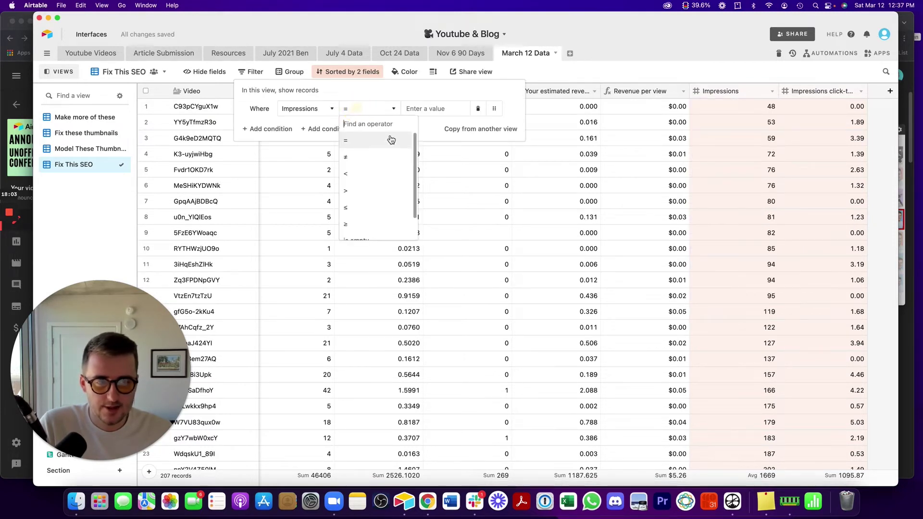
click(383, 177)
click(423, 107)
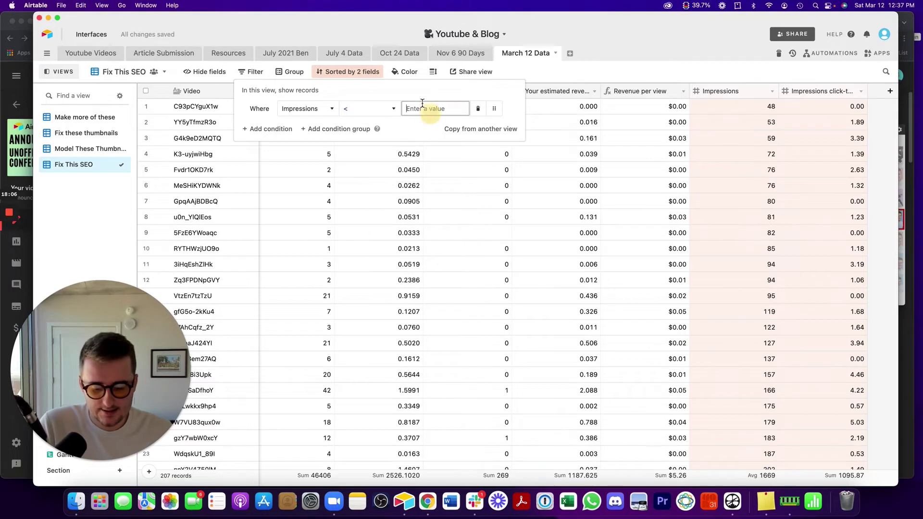
text(1600)
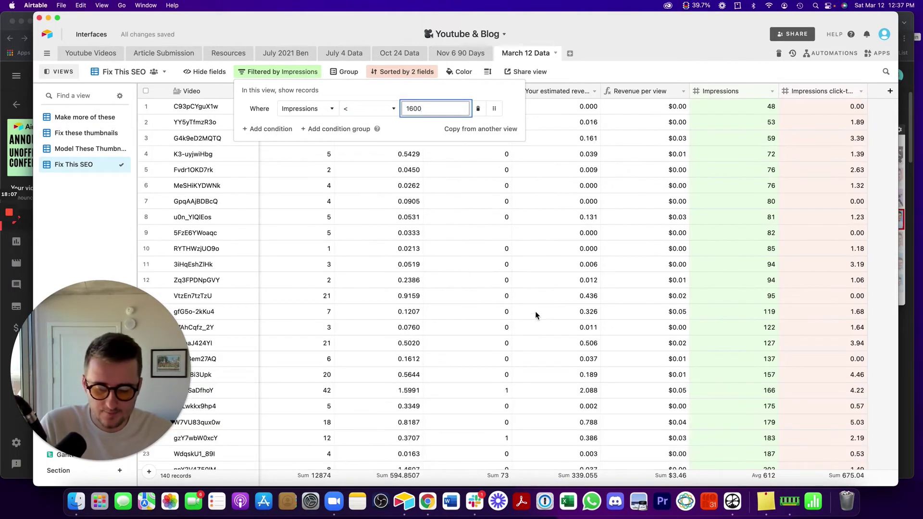
click(541, 313)
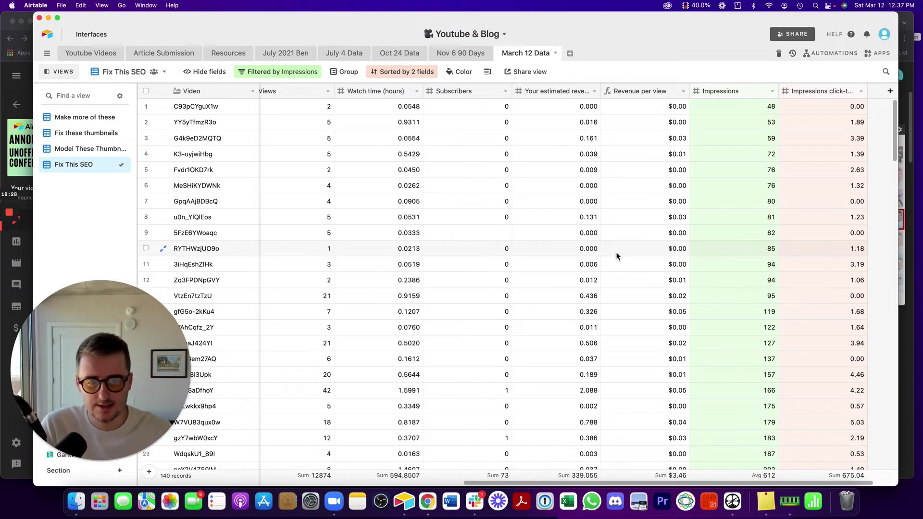
Check the lowest-impression videos' titles and delete the Off The record_23 record.
click(608, 172)
key(super+Left)
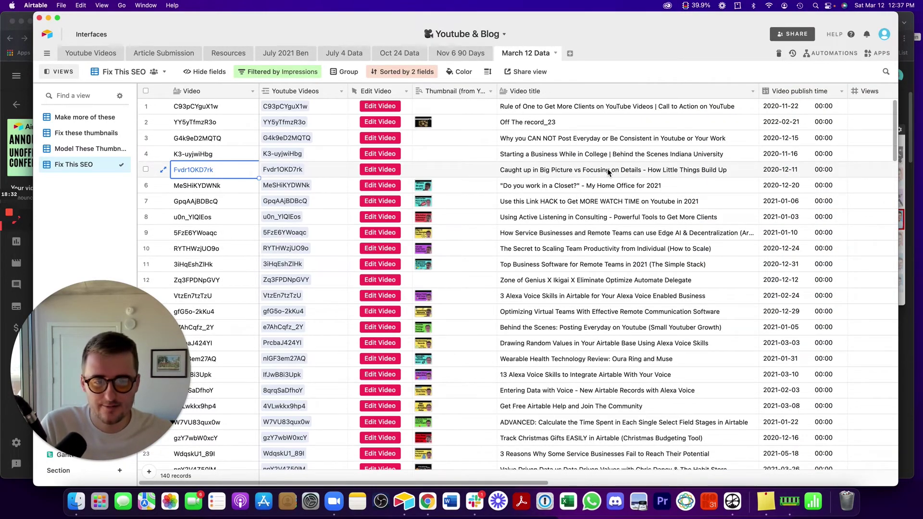
key(super+Right)
key(super+Left)
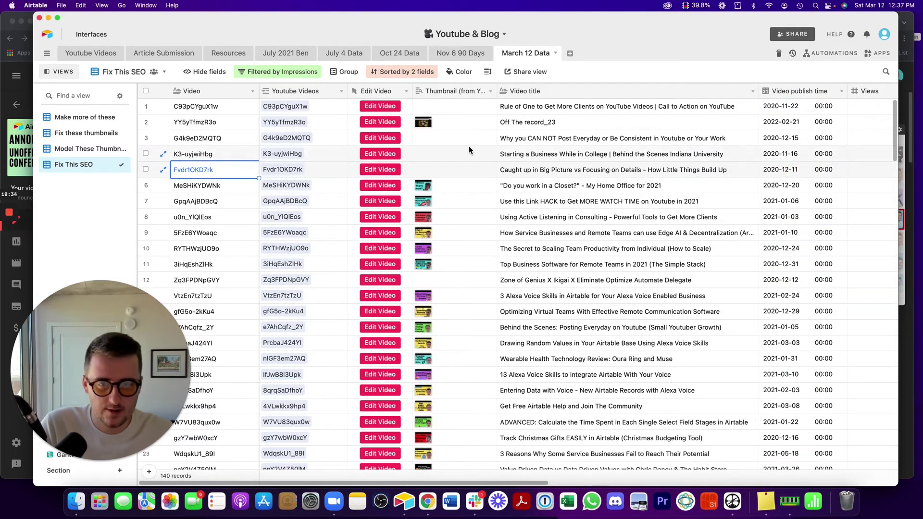
right_click(447, 123)
click(484, 216)
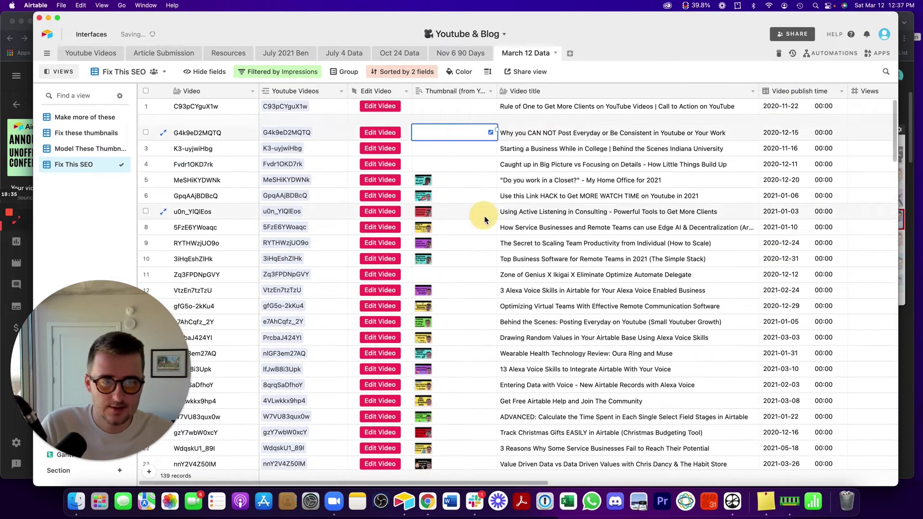
Review the Impressions values down the view and change the Impressions filter limit to less than 1000.
key(super+Right)
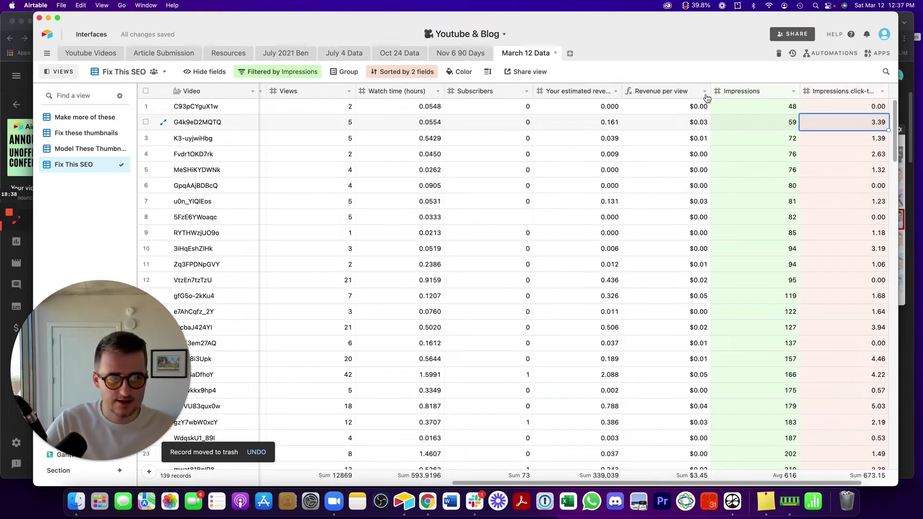
drag(752, 105, 756, 273)
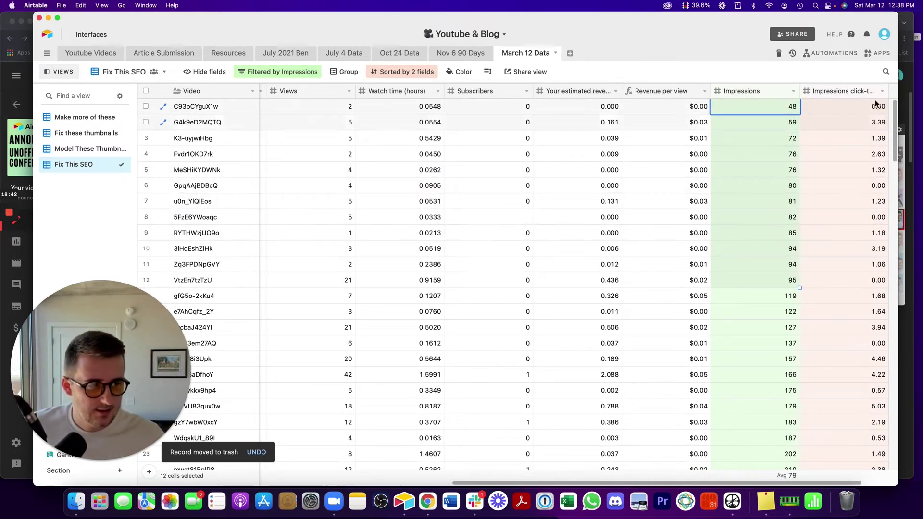
drag(897, 128, 880, 365)
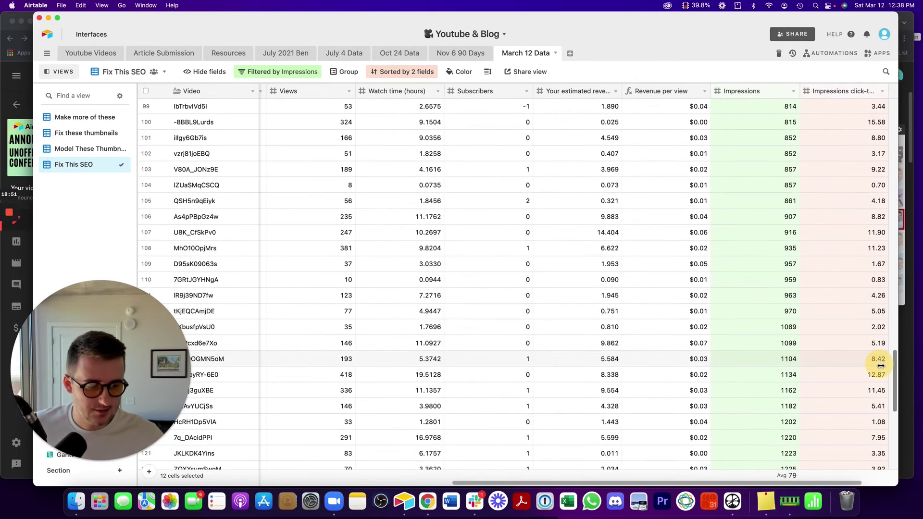
scroll(875, 367, up, 3)
click(284, 71)
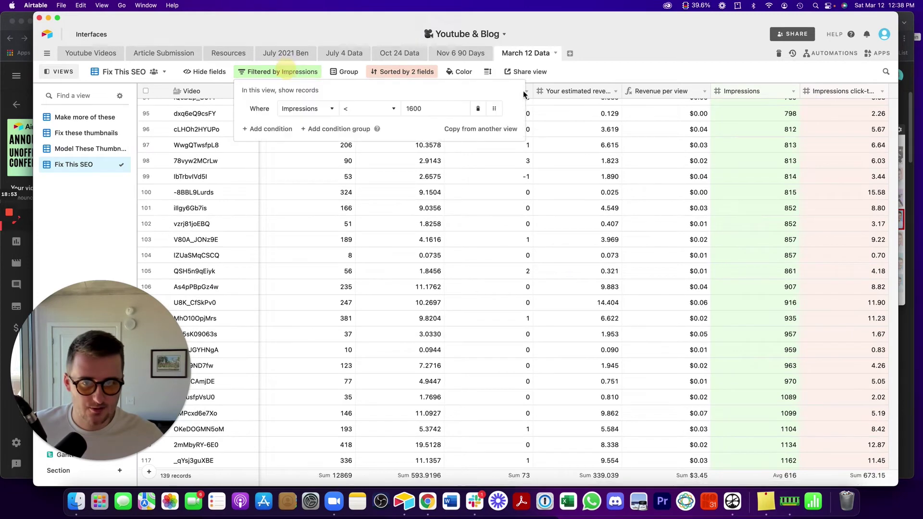
click(417, 108)
key(BackSpace)
text(0)
click(673, 287)
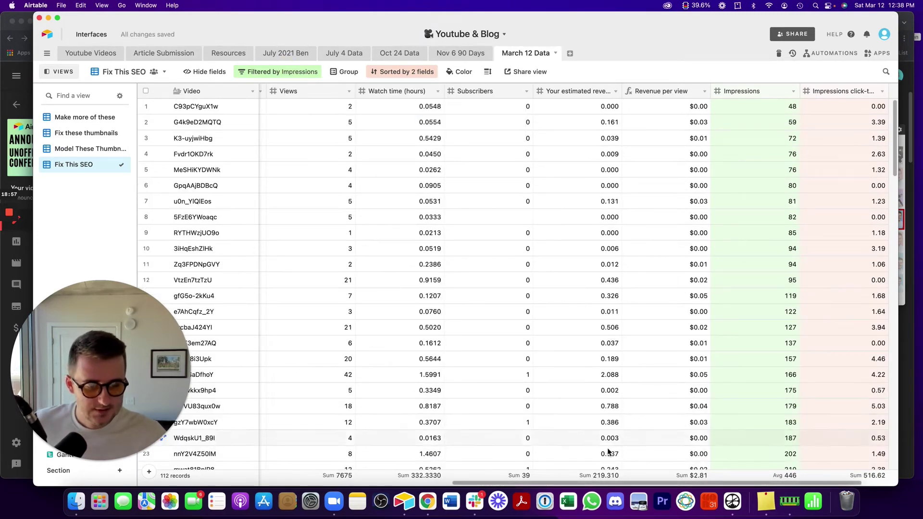
Add a filter condition to the Fix This SEO view for Impressions click-through rate greater than 3.
drag(596, 483, 634, 392)
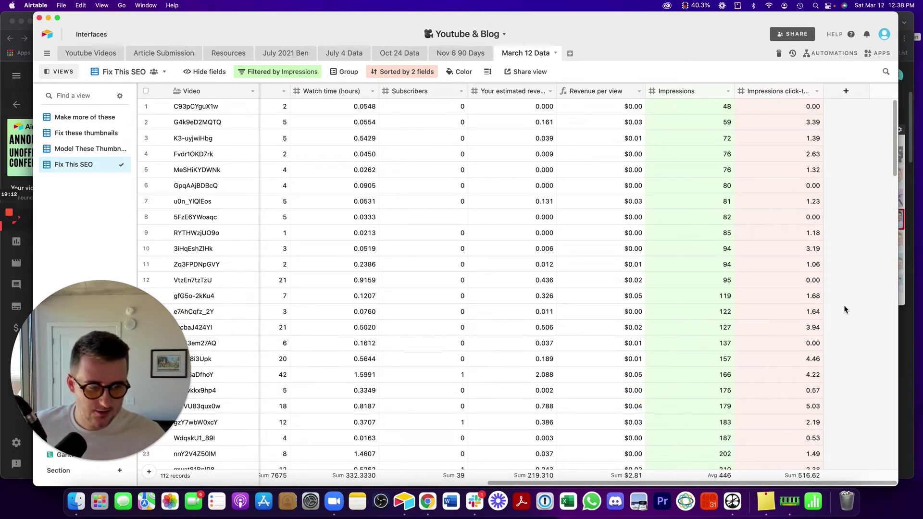
right_click(784, 90)
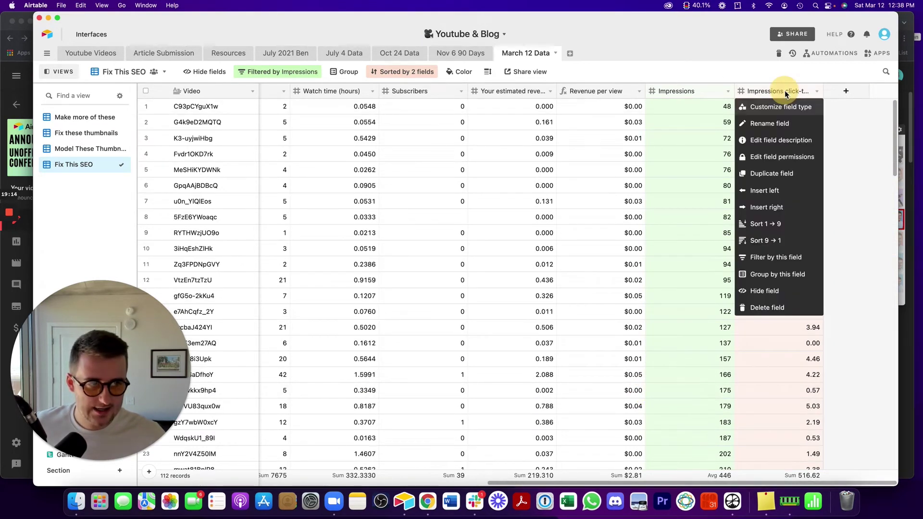
click(774, 258)
click(380, 131)
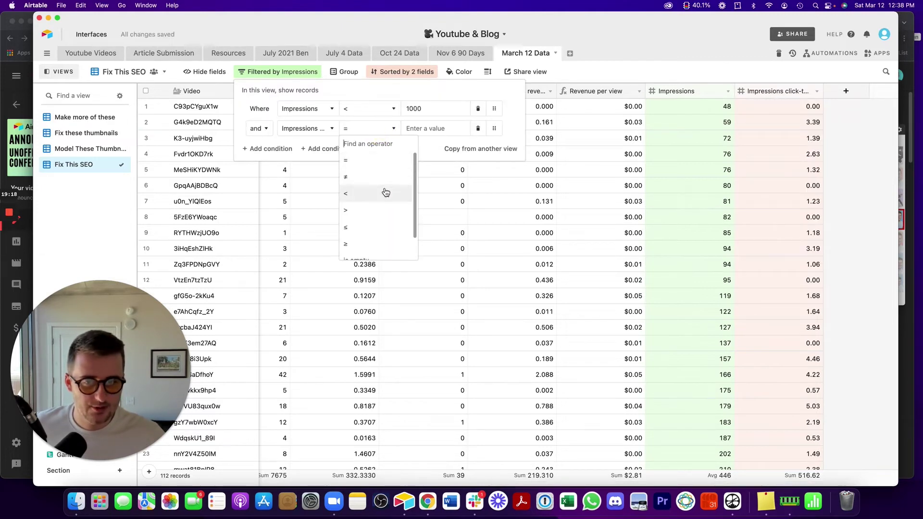
click(392, 213)
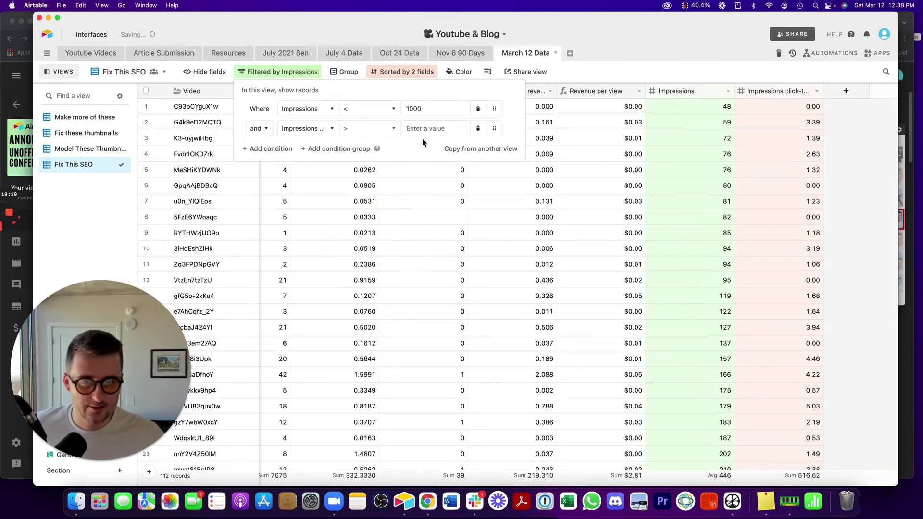
text(3)
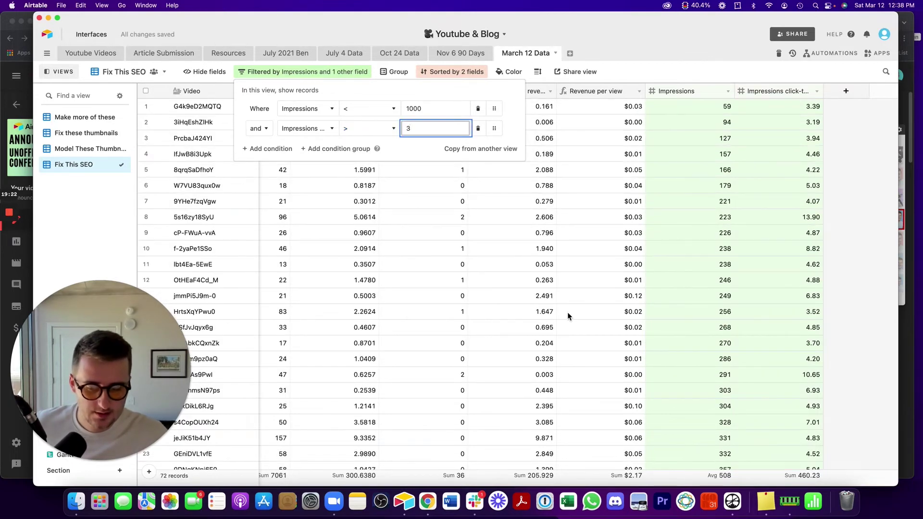
click(567, 316)
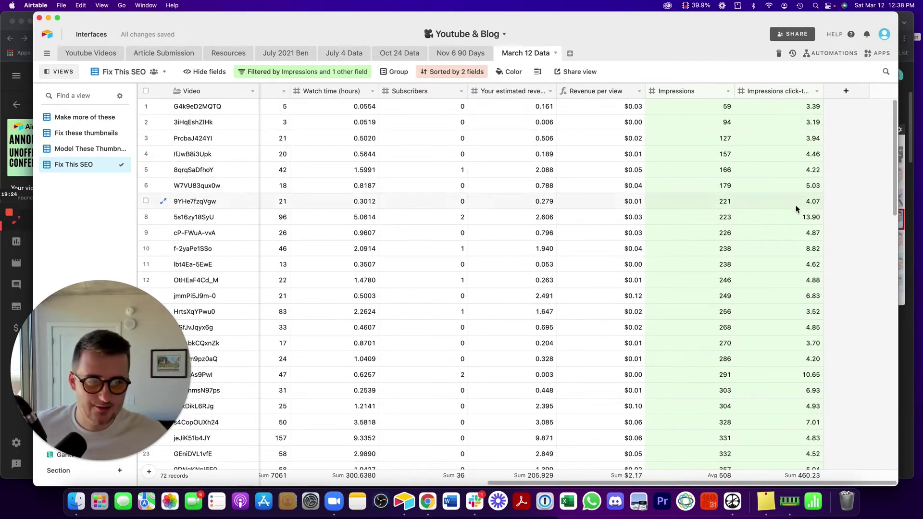
click(708, 226)
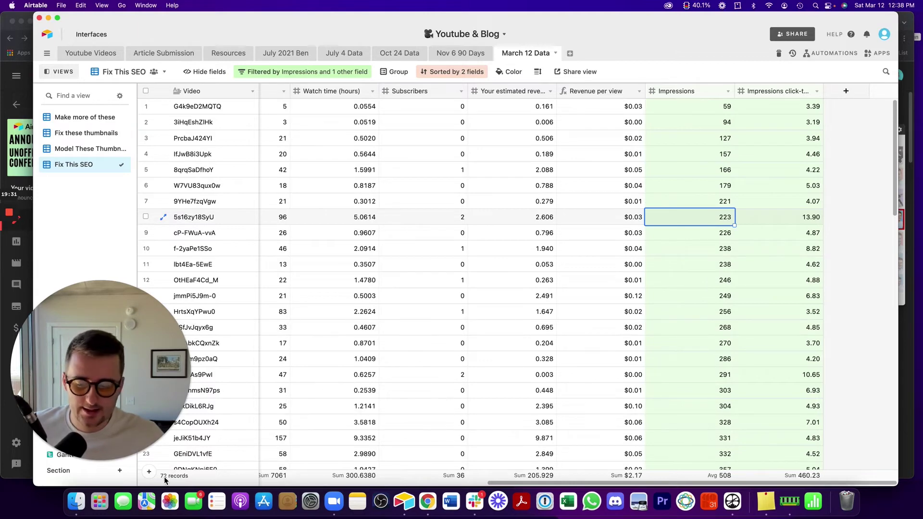
Insert a field named AVG Watch Time directly after Watch time (hours) and make it a Formula field.
drag(631, 483, 533, 428)
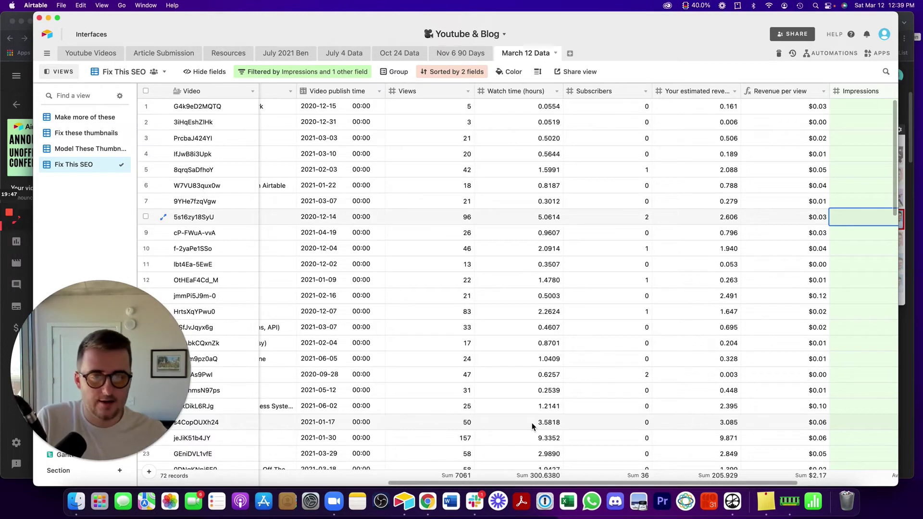
right_click(509, 91)
click(522, 205)
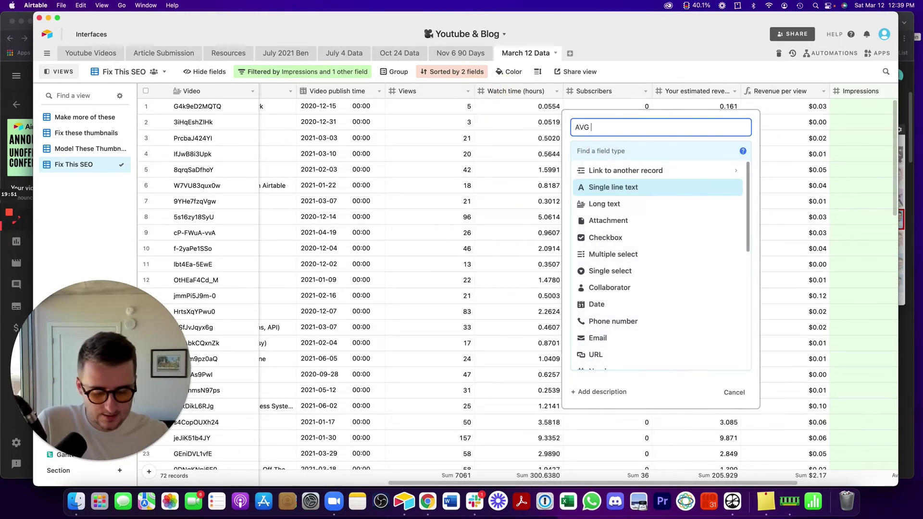
click(620, 150)
text(form)
click(622, 171)
click(621, 214)
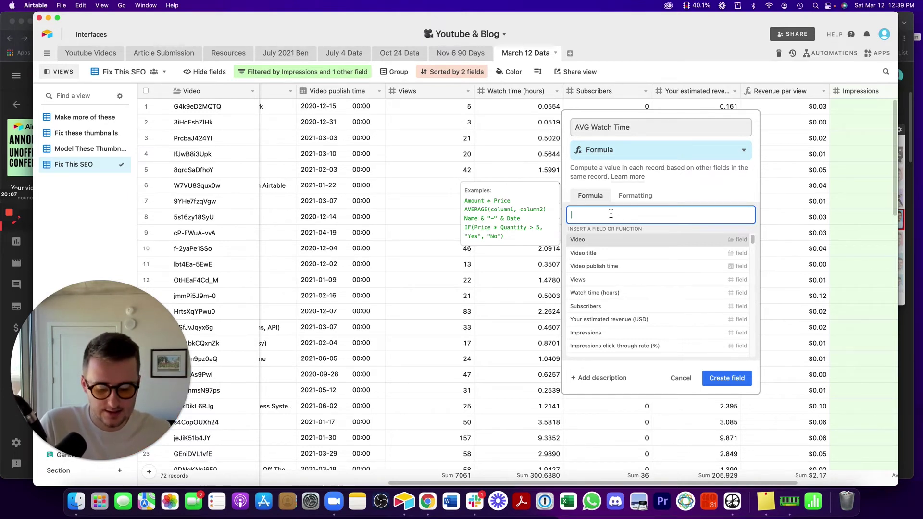
Enter the formula {Watch time (hours)}/Views, rename the field AVG Watch Time Per View, and create it.
text(wa)
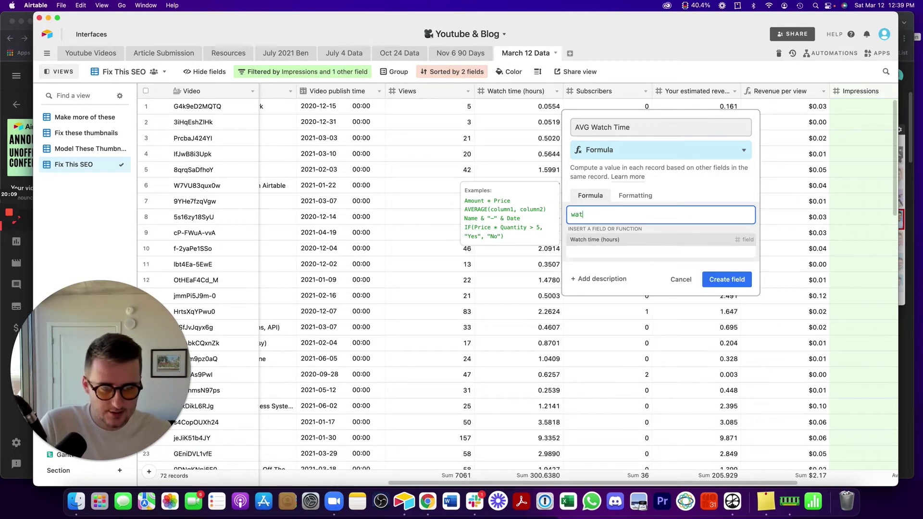
text(t)
click(619, 239)
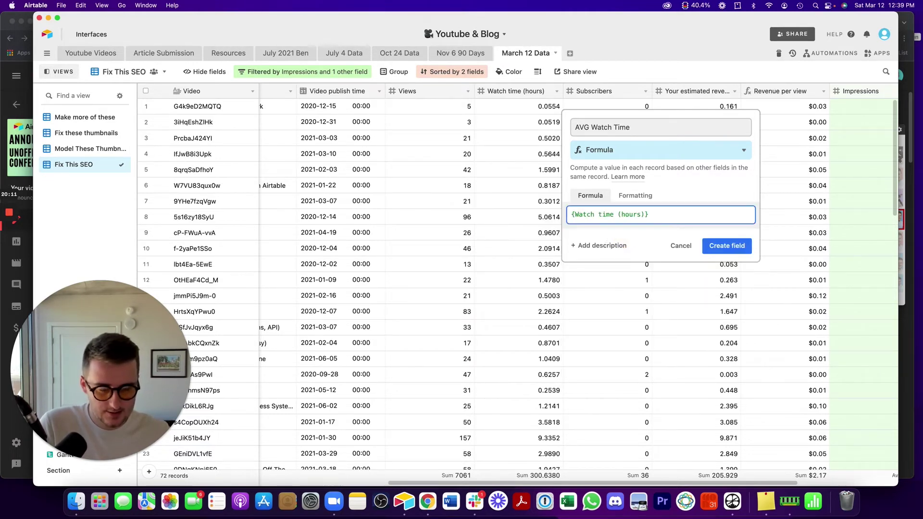
text(/view)
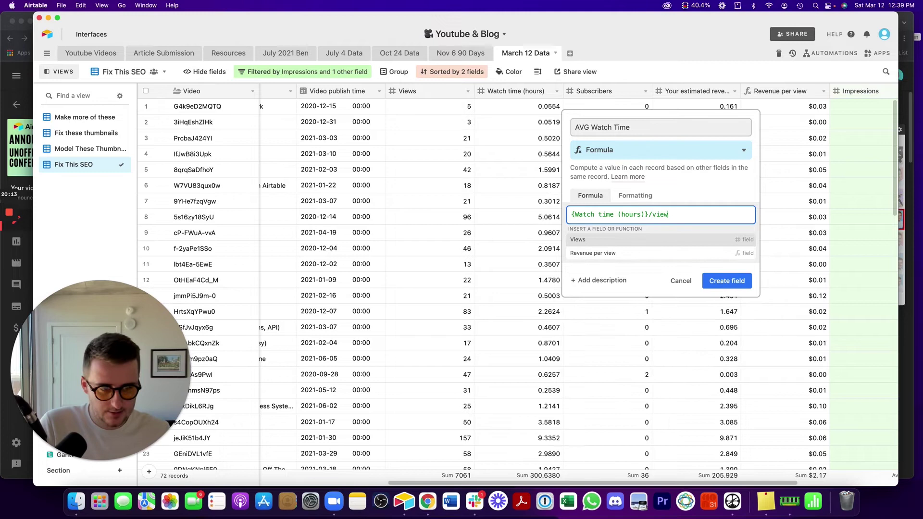
click(633, 241)
click(670, 136)
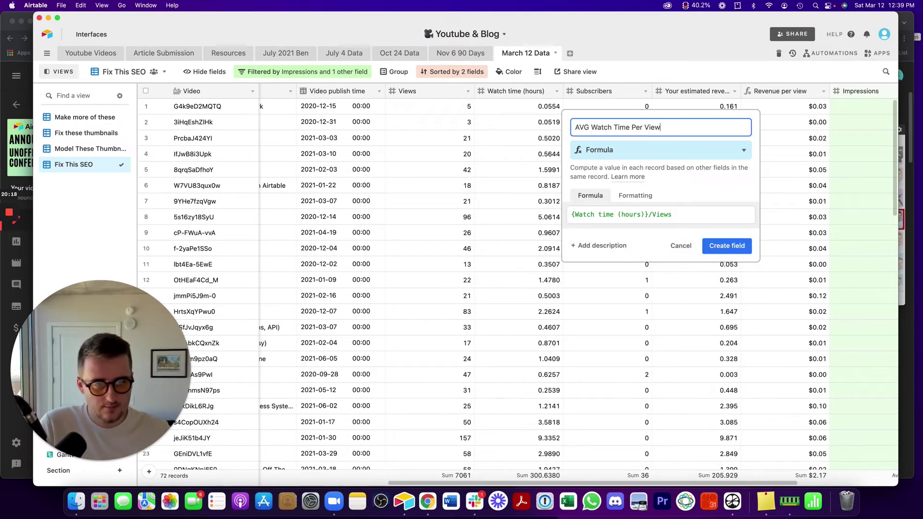
click(721, 247)
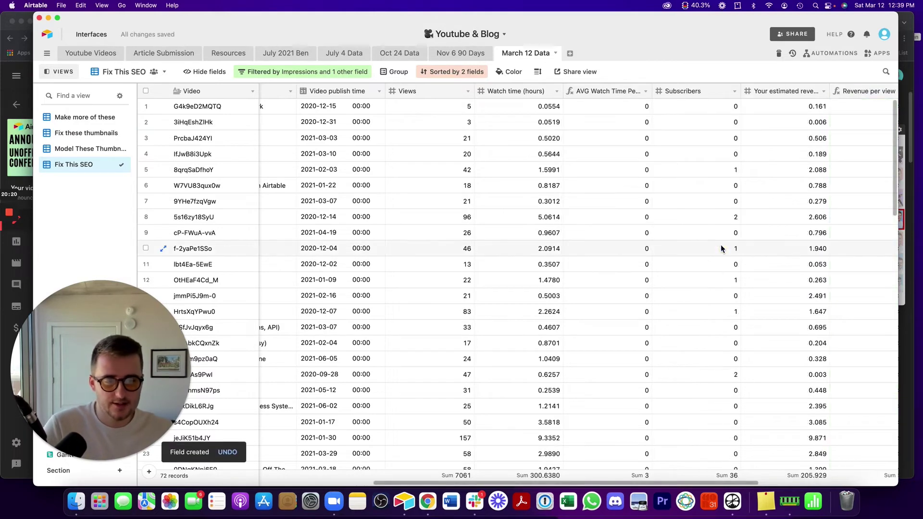
Change the number format of the AVG Watch Time Per View field to Decimal (1.0).
double_click(596, 91)
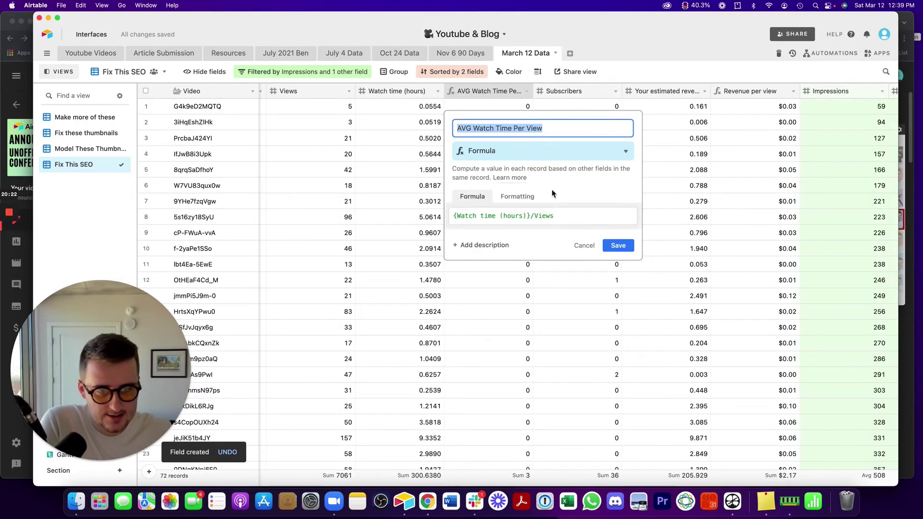
click(516, 198)
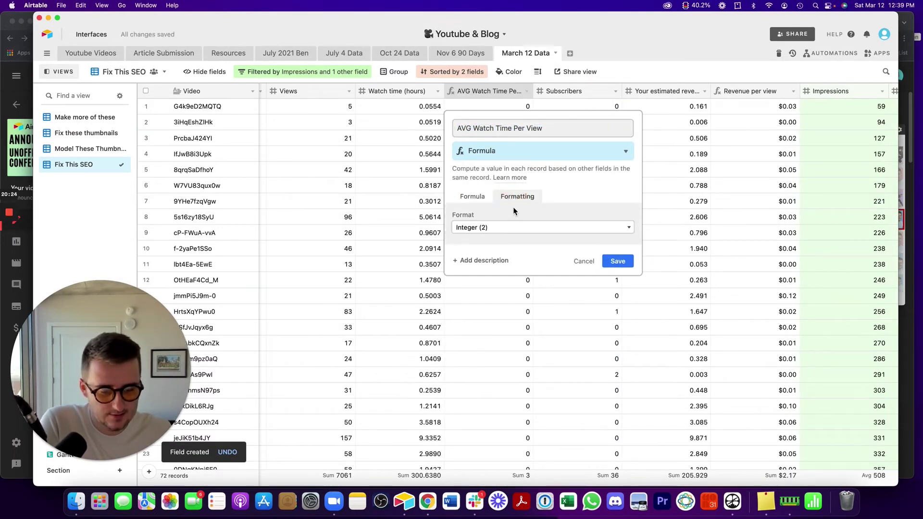
click(500, 228)
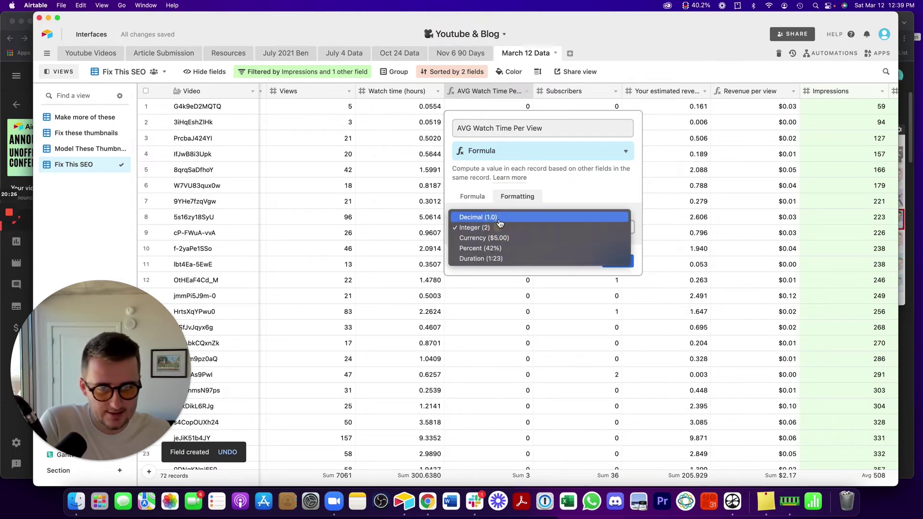
click(589, 264)
click(615, 286)
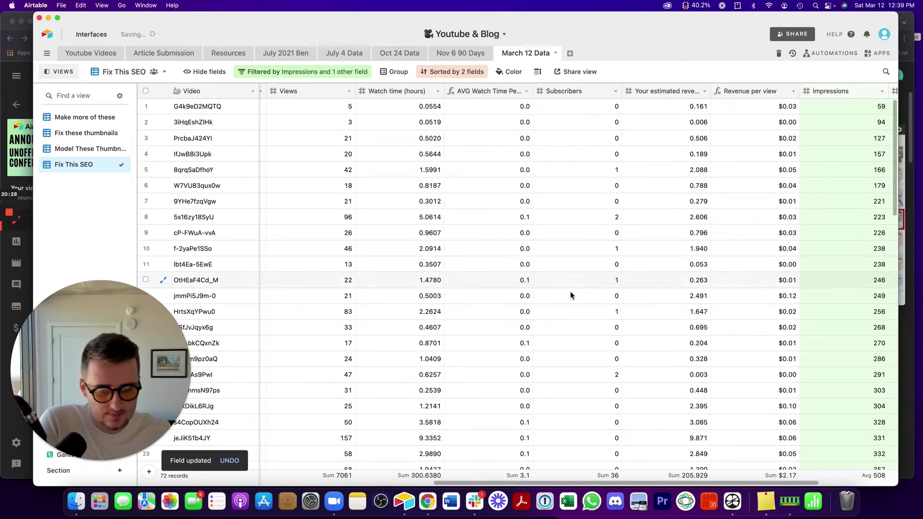
Convert AVG Watch Time Per View to minutes by changing its formula to ({Watch time (hours)}/Views)*60.
double_click(496, 91)
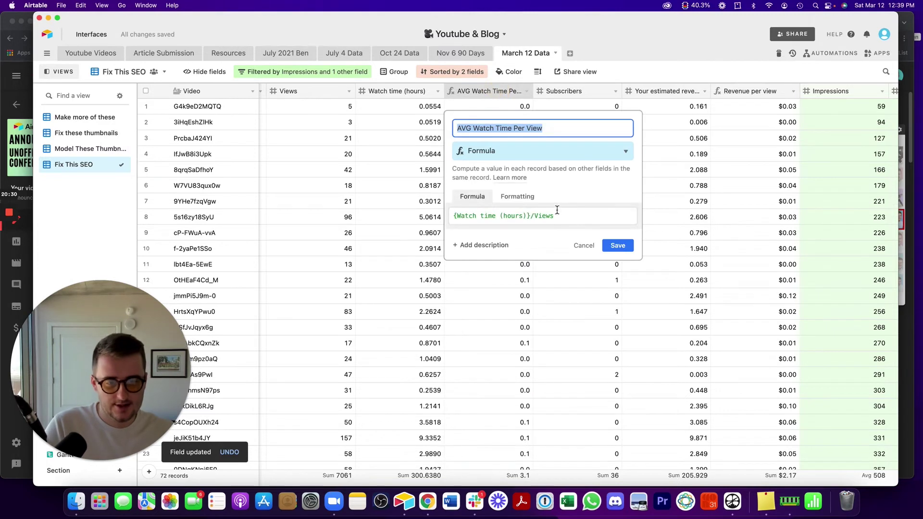
drag(561, 218, 449, 212)
key(cmd+c)
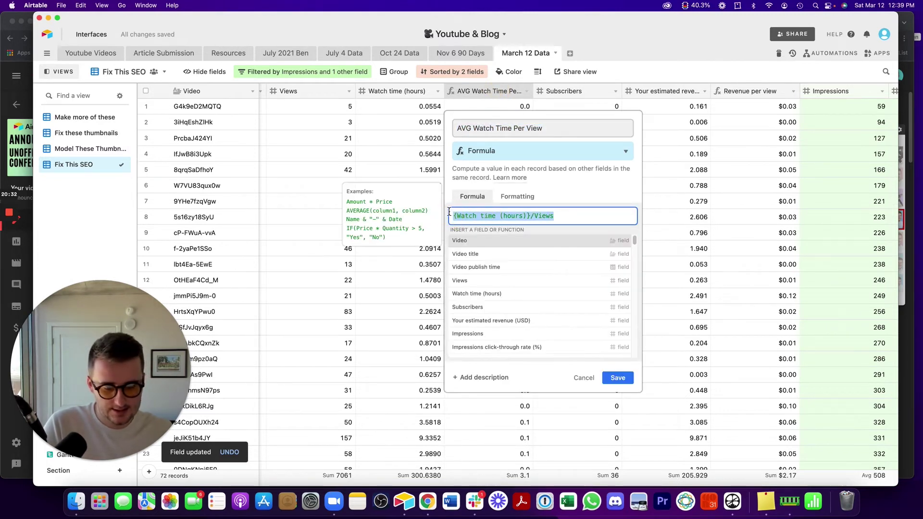
text(()
key(cmd+v)
text())
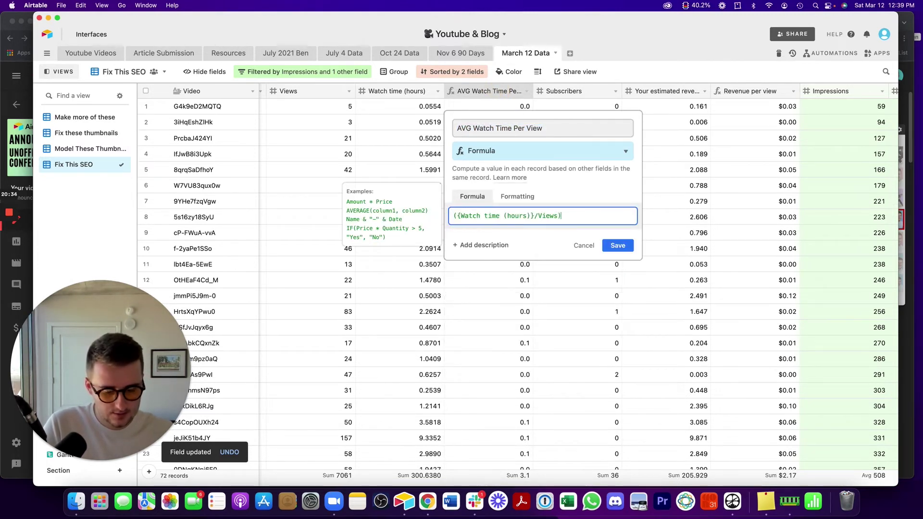
text(*60)
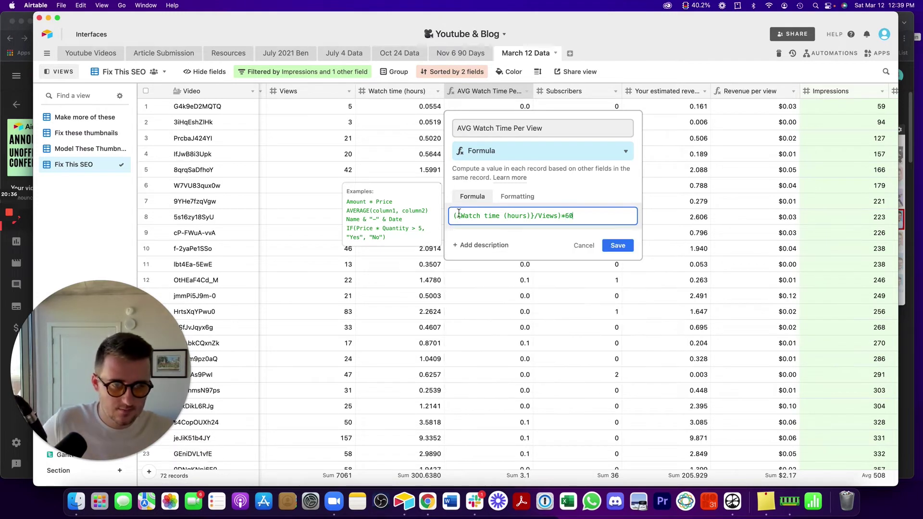
click(617, 246)
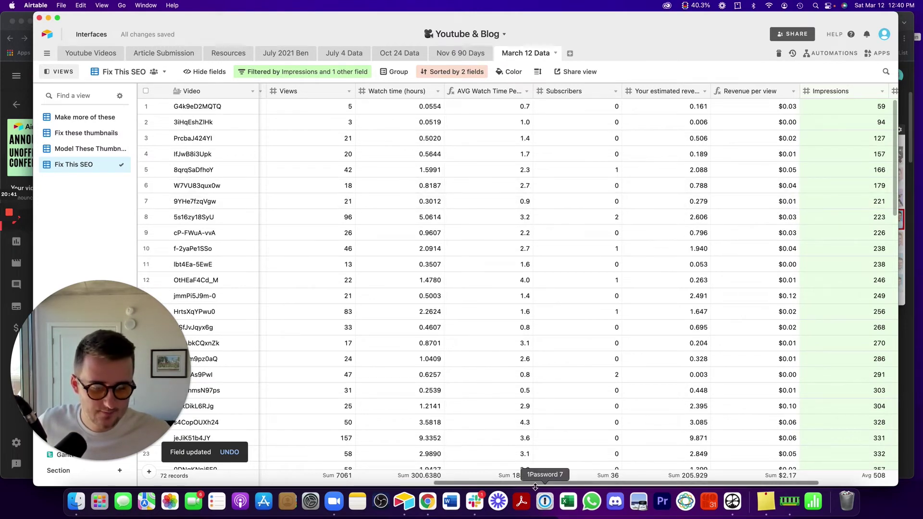
Add a filter condition for AVG Watch Time Per View greater than 3, after trying limits of 1 and 2.
right_click(479, 93)
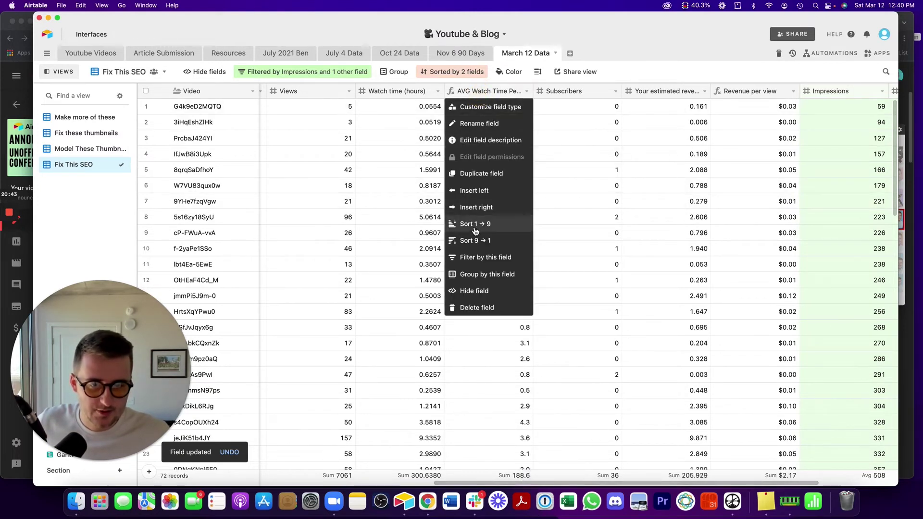
click(475, 258)
click(390, 155)
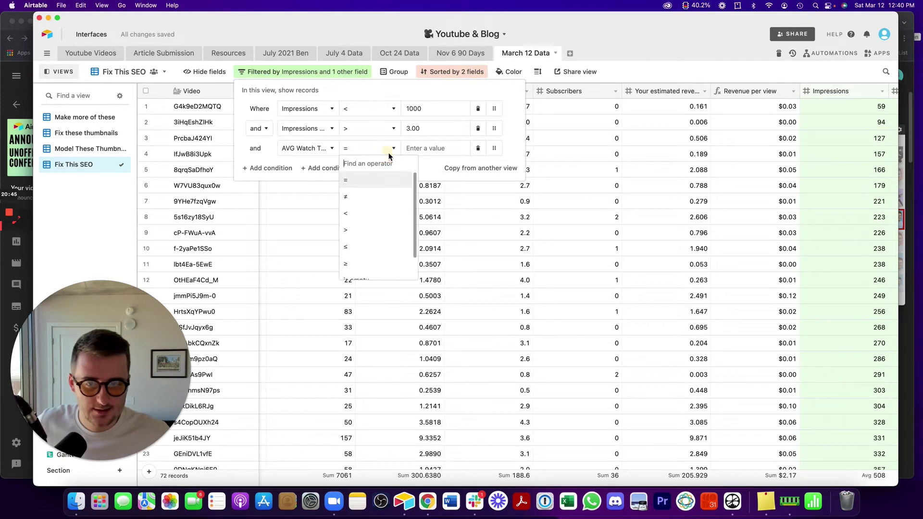
click(390, 230)
click(420, 149)
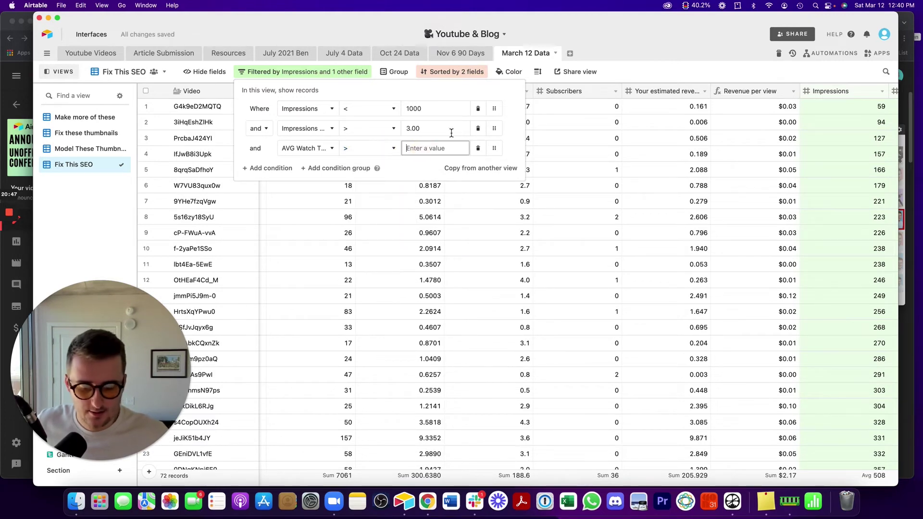
text(1)
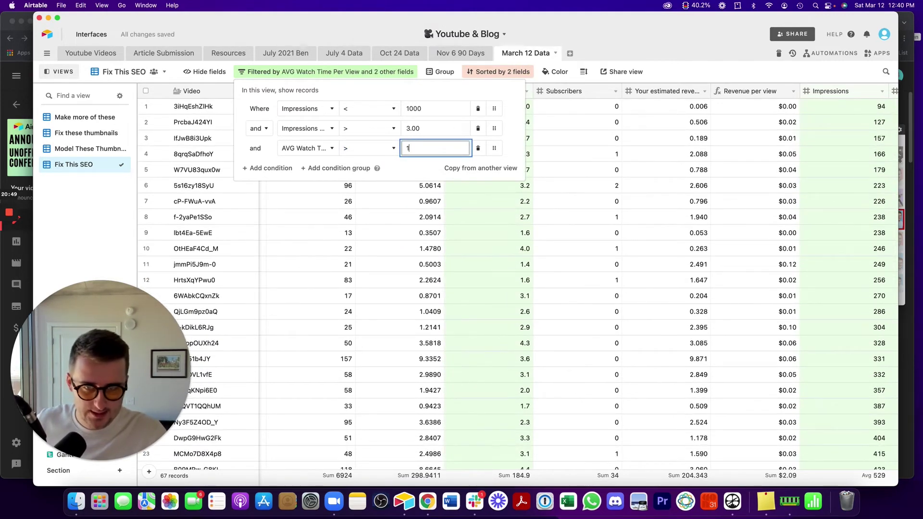
key(BackSpace)
text(2)
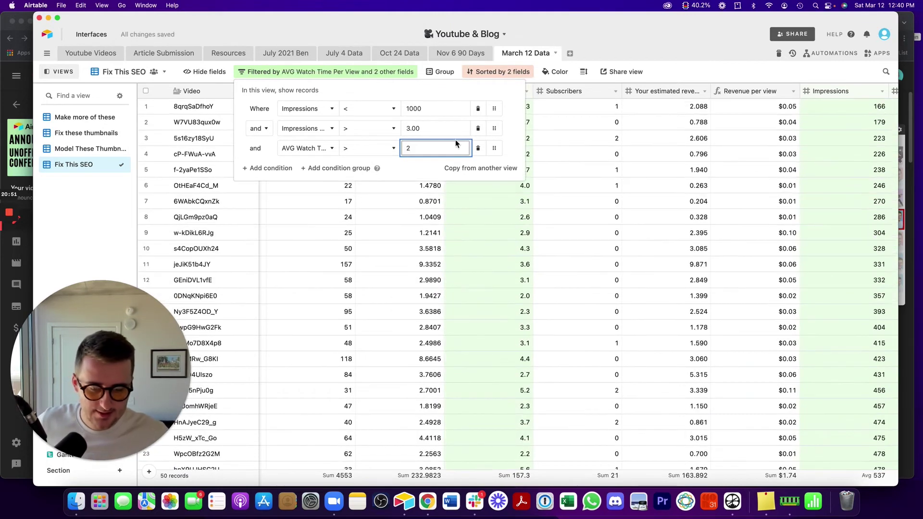
key(BackSpace)
text(3)
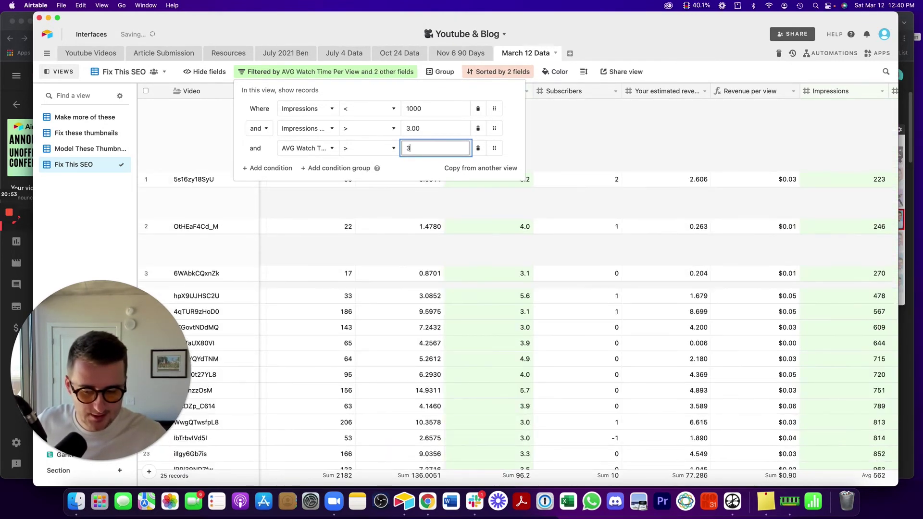
click(588, 318)
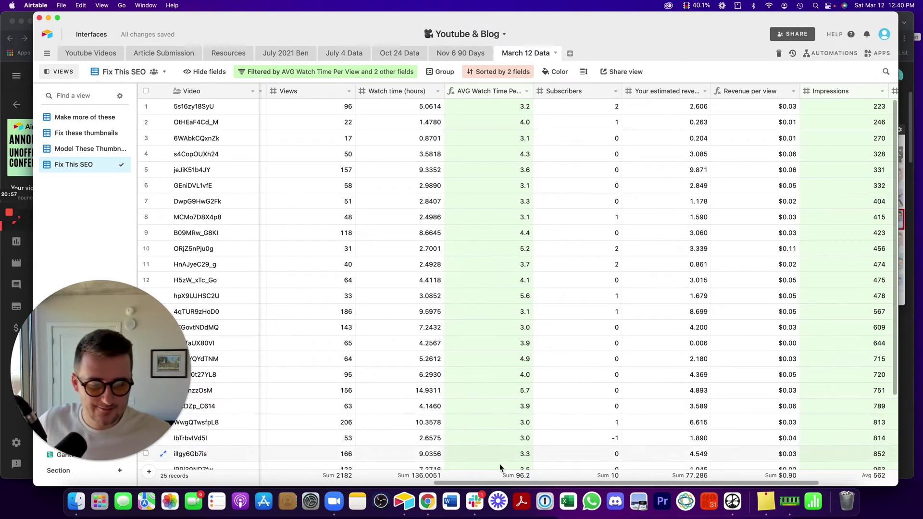
Review the filtered videos' impressions, click-through rates, titles and average watch times.
drag(499, 483, 576, 483)
click(603, 216)
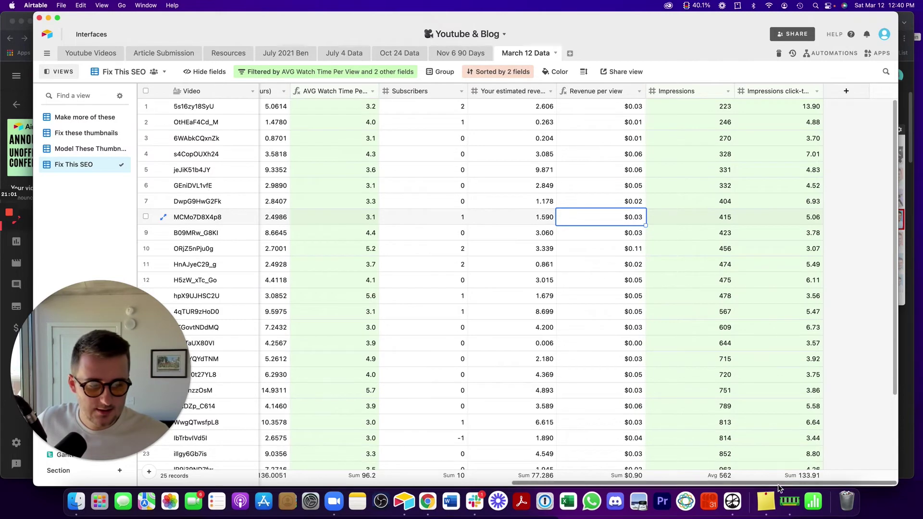
drag(774, 481, 525, 465)
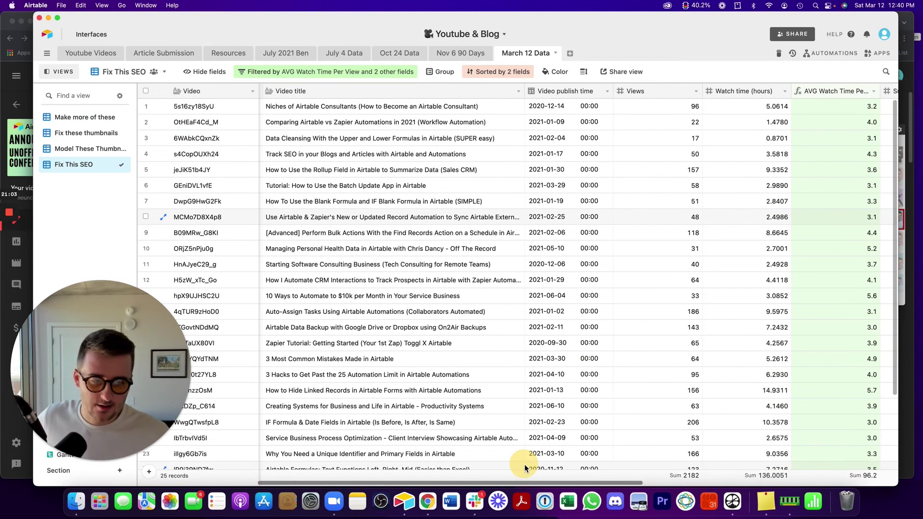
scroll(543, 462, right, 10)
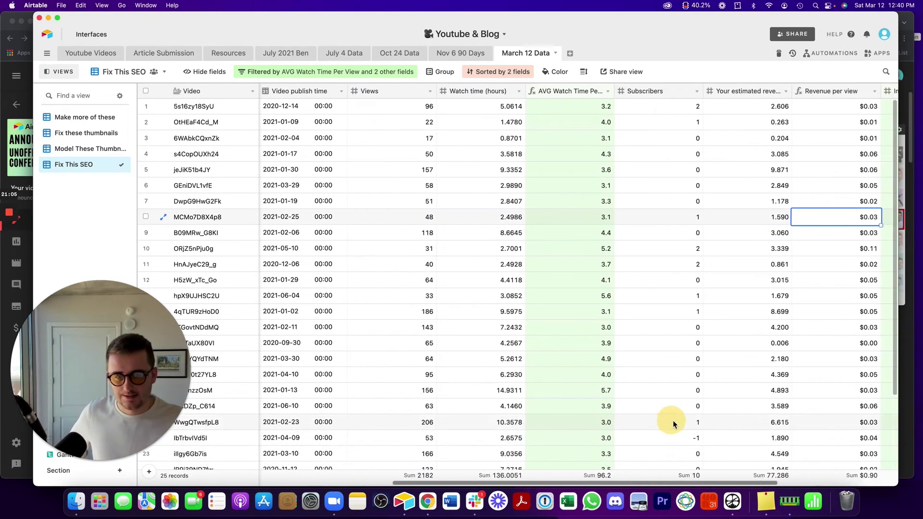
scroll(679, 422, right, 2)
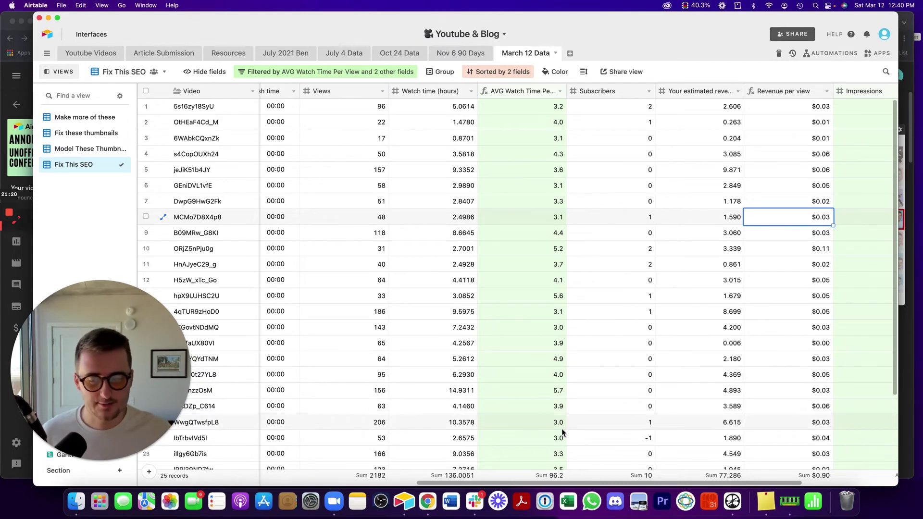
Check impressions and click-through rates in the Fix This SEO view, and the same fields in the Model These Thumbnails view.
drag(584, 483, 687, 436)
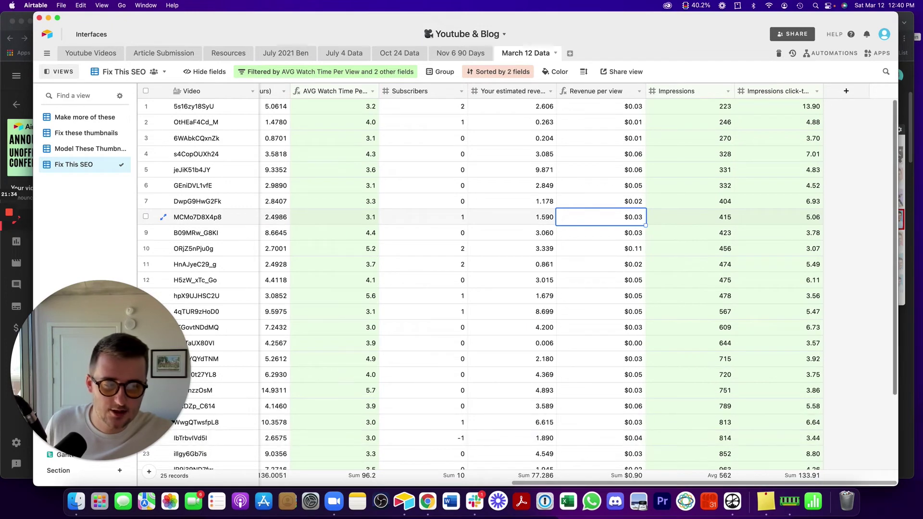
mouse_move(895, 271)
mouse_down()
mouse_move(898, 350)
mouse_move(896, 282)
mouse_move(884, 260)
mouse_up()
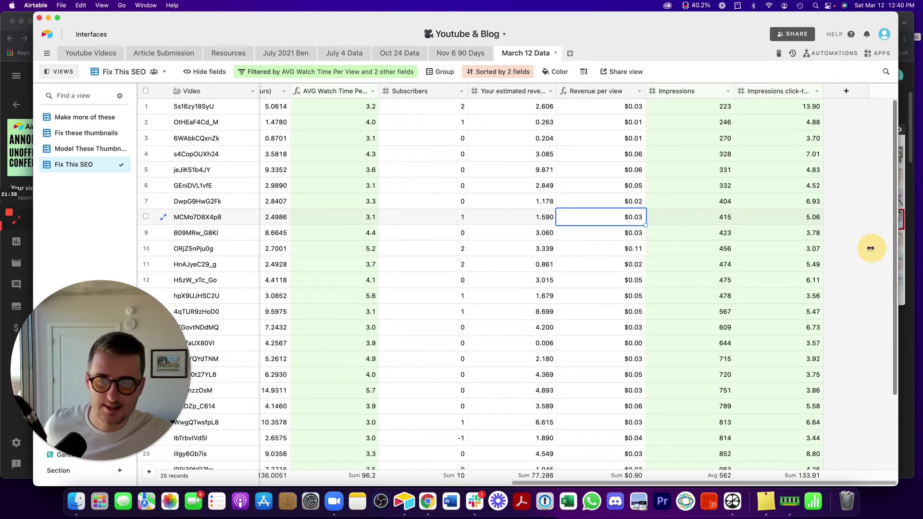
click(83, 147)
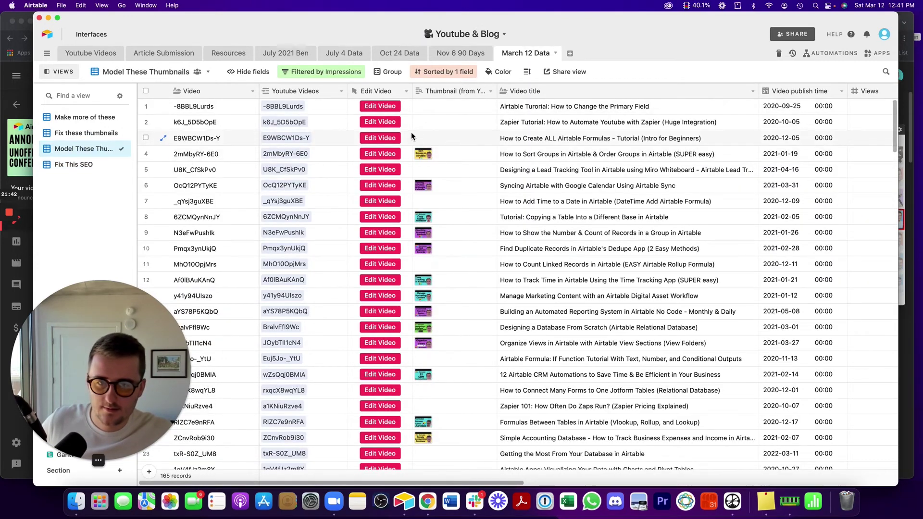
scroll(408, 483, right, 10)
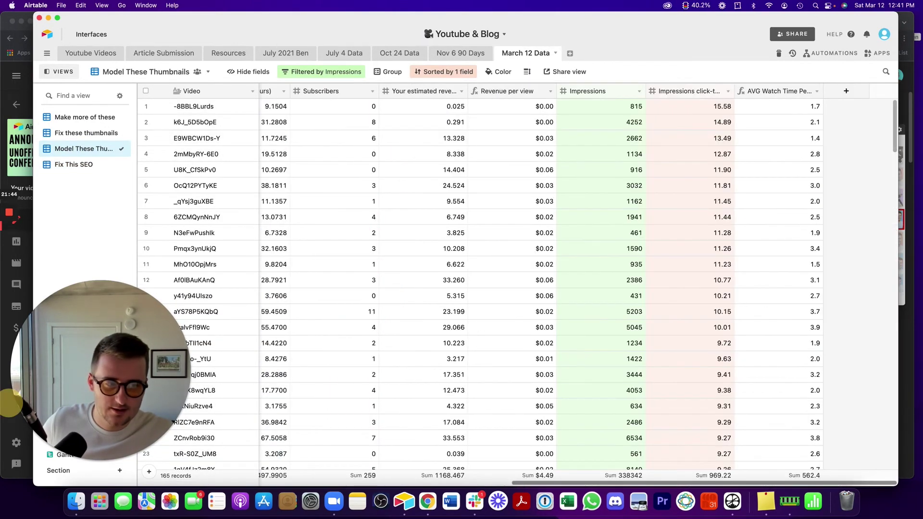
scroll(644, 186, left, 5)
scroll(697, 202, right, 4)
click(752, 220)
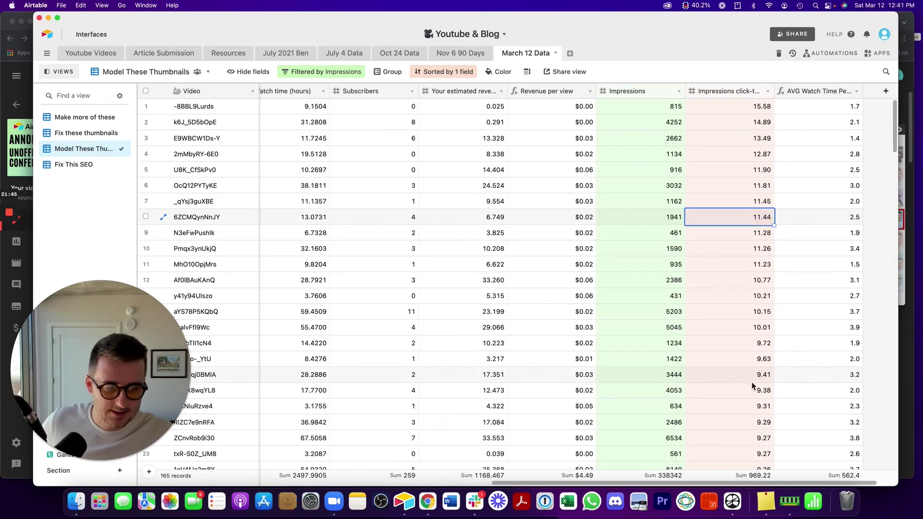
Filter Model These Thumbnails by Impressions click-through rate greater than 9 and review the remaining videos' thumbnails and titles.
right_click(730, 91)
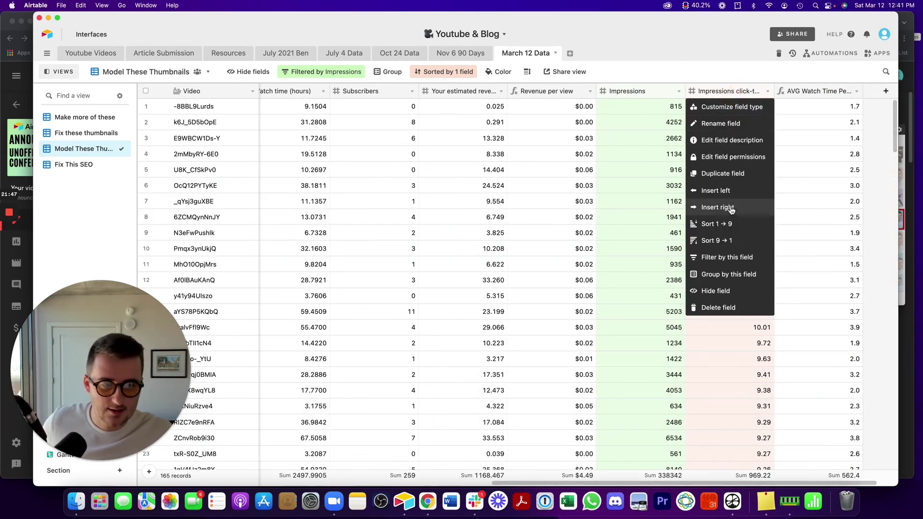
click(726, 257)
click(403, 128)
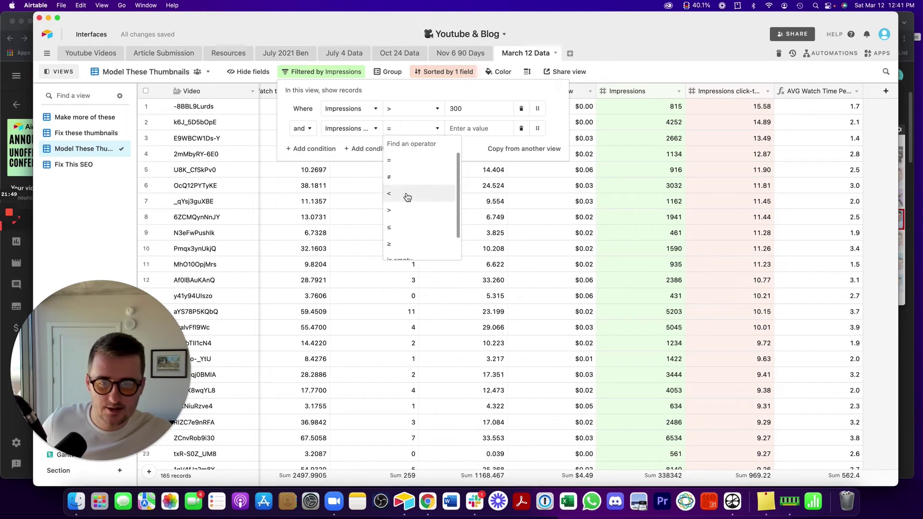
click(406, 193)
click(406, 128)
click(420, 211)
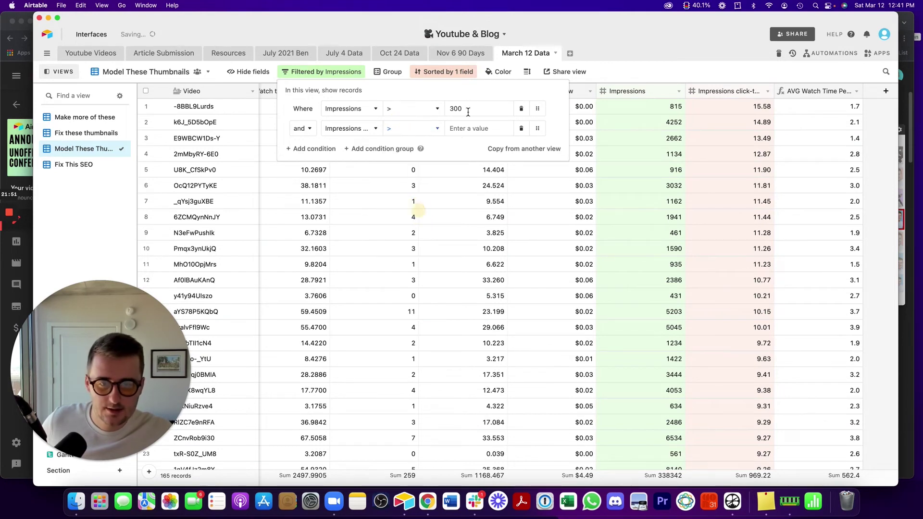
click(470, 129)
text(9)
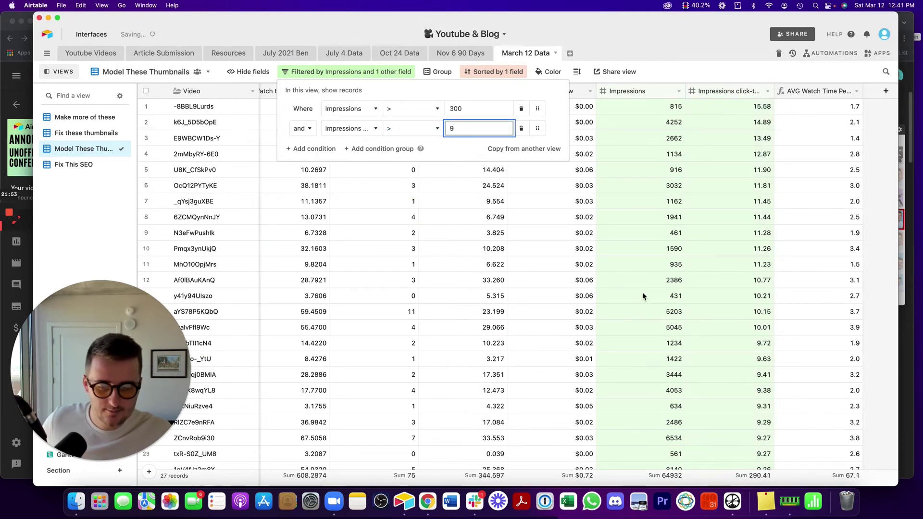
click(615, 282)
drag(515, 482, 266, 425)
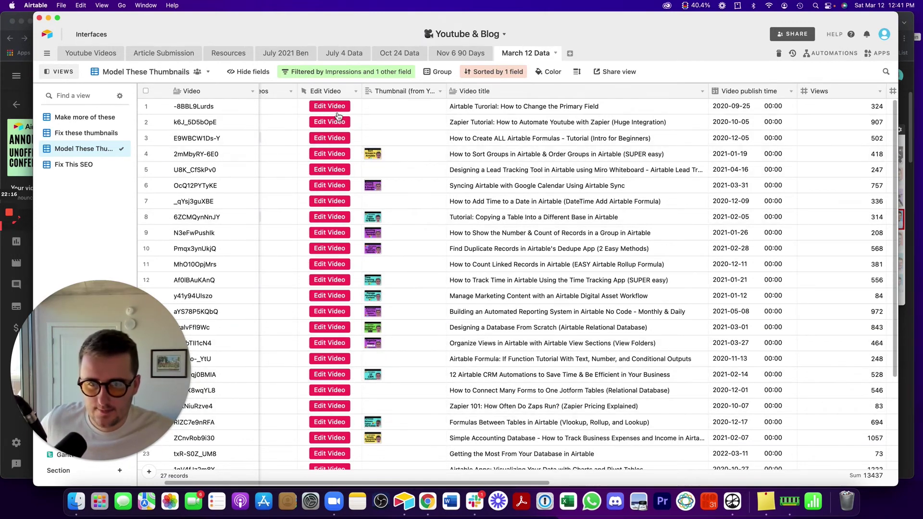
In the Fix these thumbnails view, set the summary of the Impressions click-through rate field to Average.
click(93, 134)
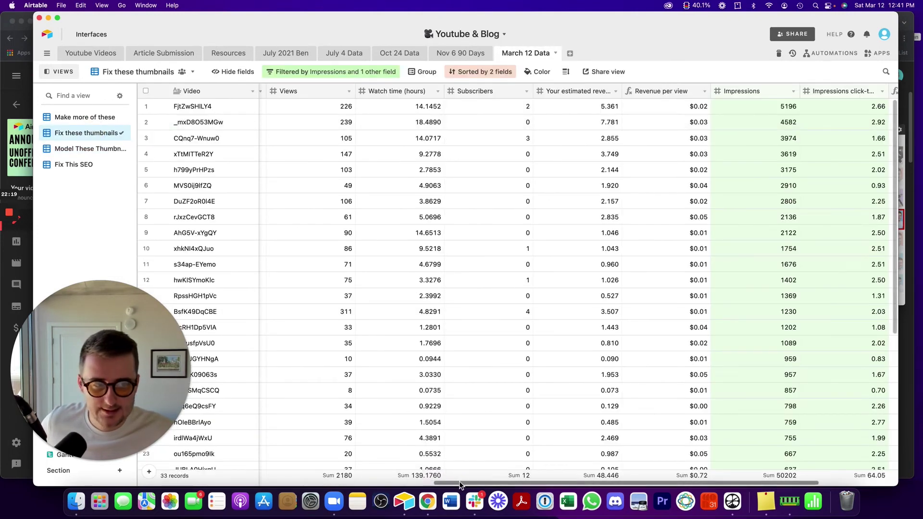
drag(460, 484, 558, 471)
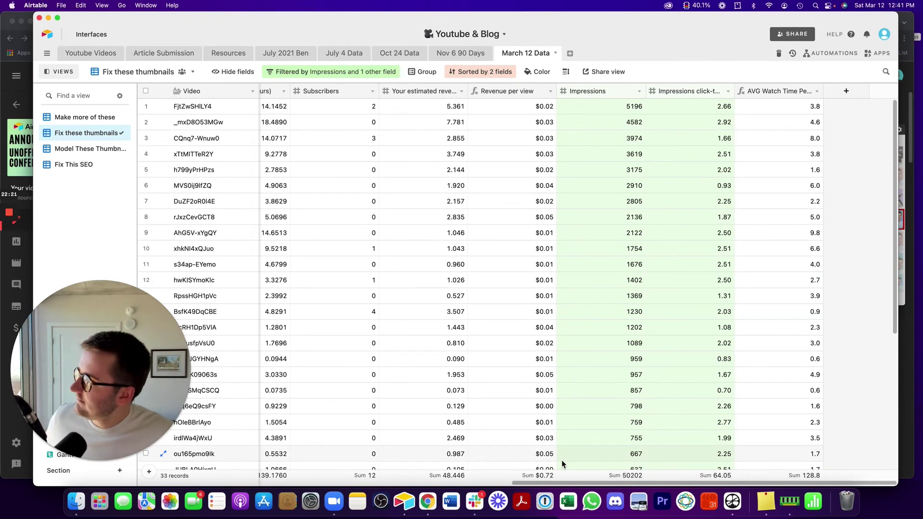
click(585, 110)
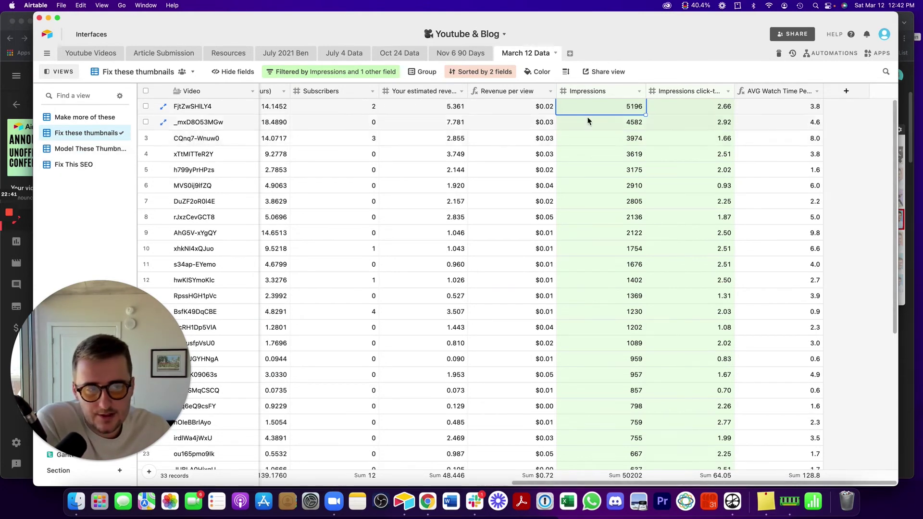
click(671, 106)
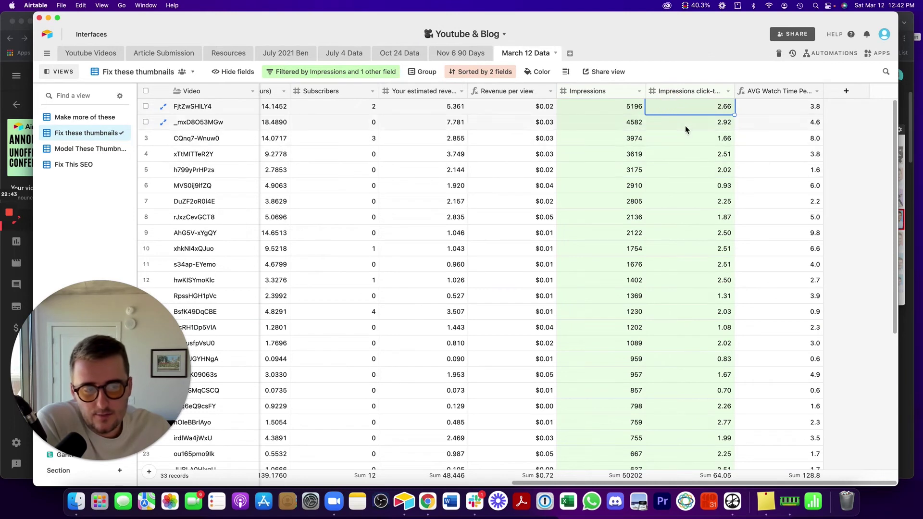
click(716, 475)
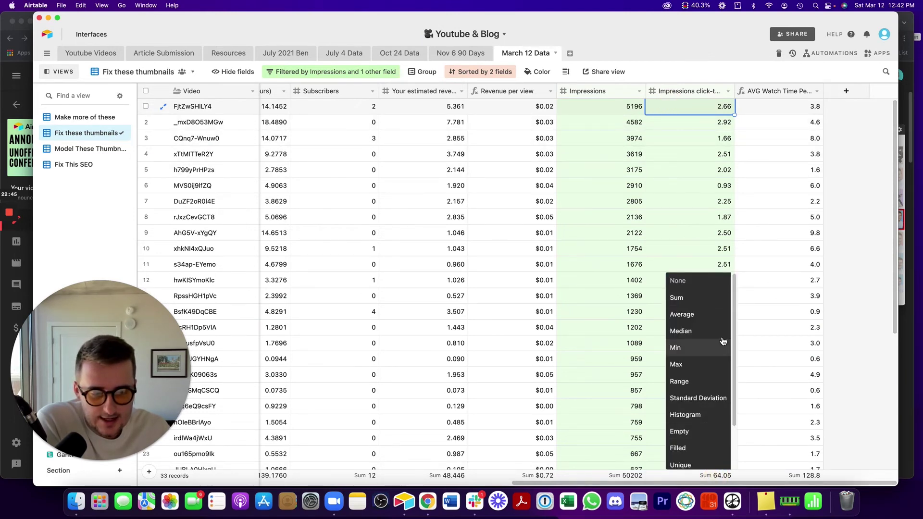
click(703, 318)
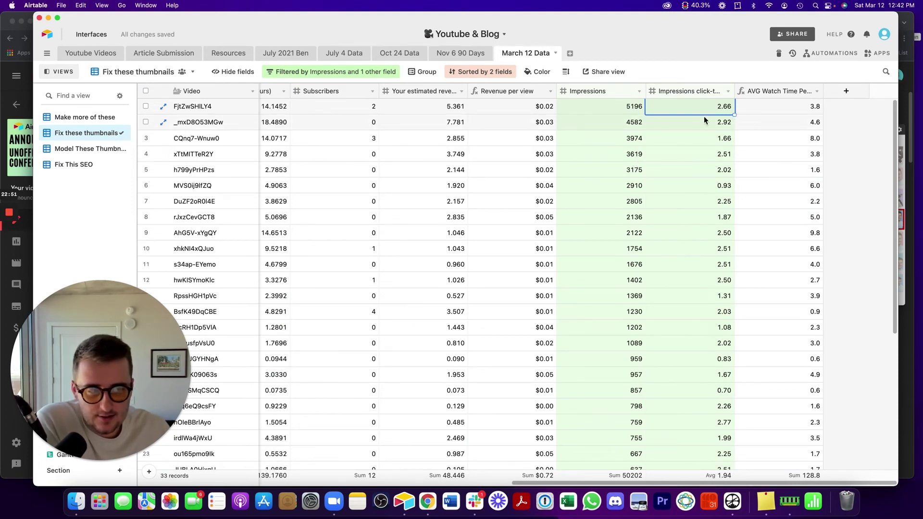
Review the lower-impression videos at the end of Fix these thumbnails, including their click-through rates, thumbnails and titles.
drag(896, 149, 908, 72)
scroll(798, 199, down, 5)
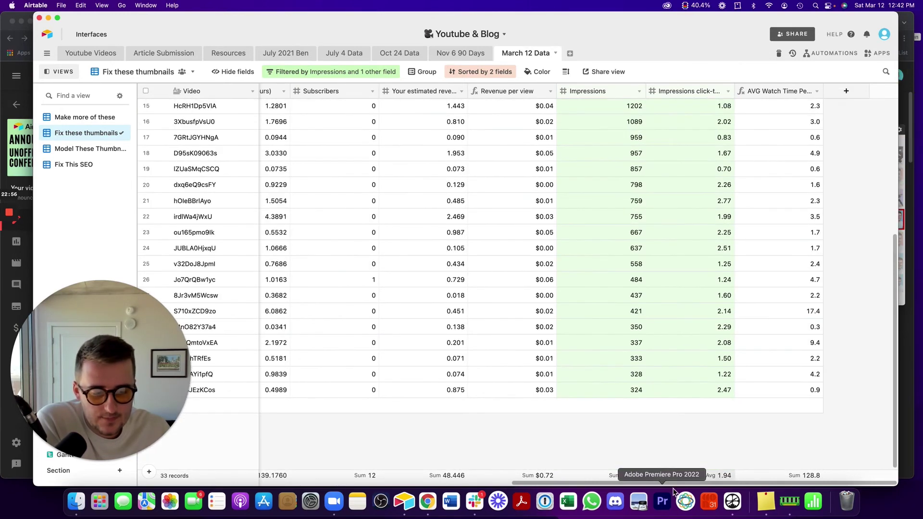
drag(662, 483, 327, 439)
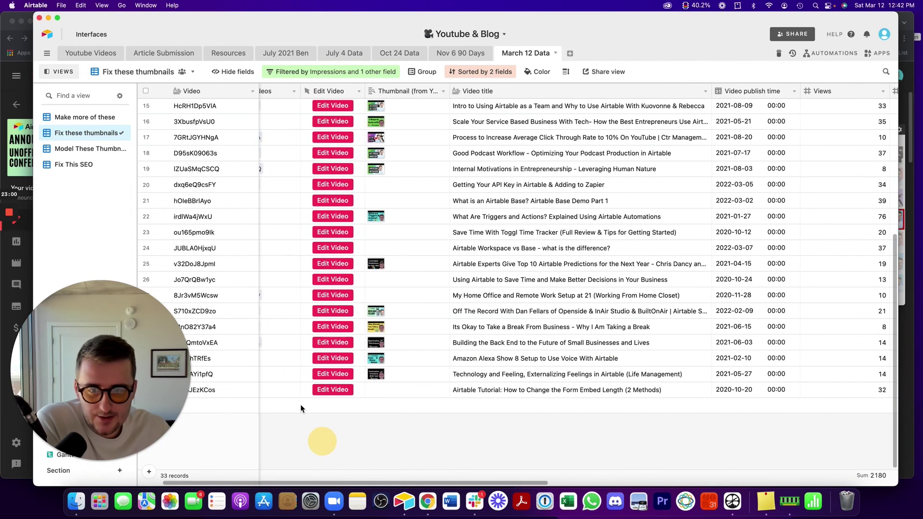
Open the Make more of these view and review its video titles and thumbnails.
click(82, 117)
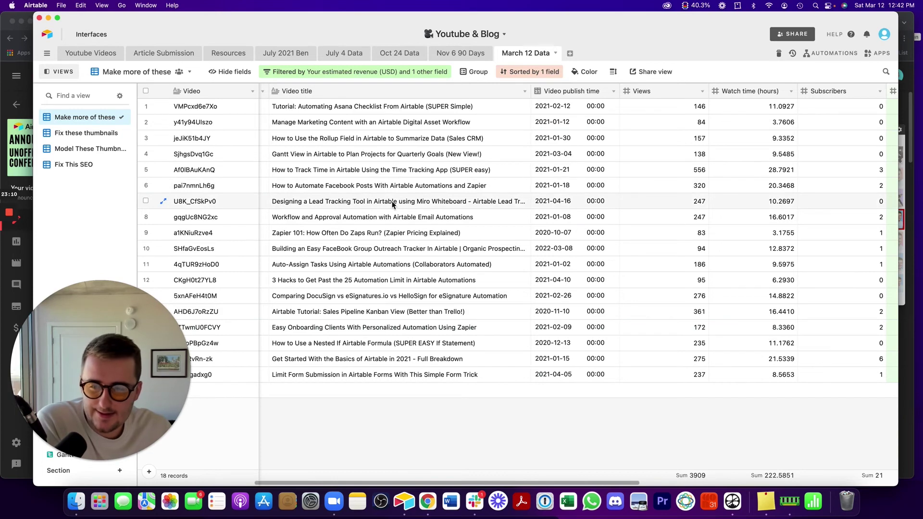
click(364, 140)
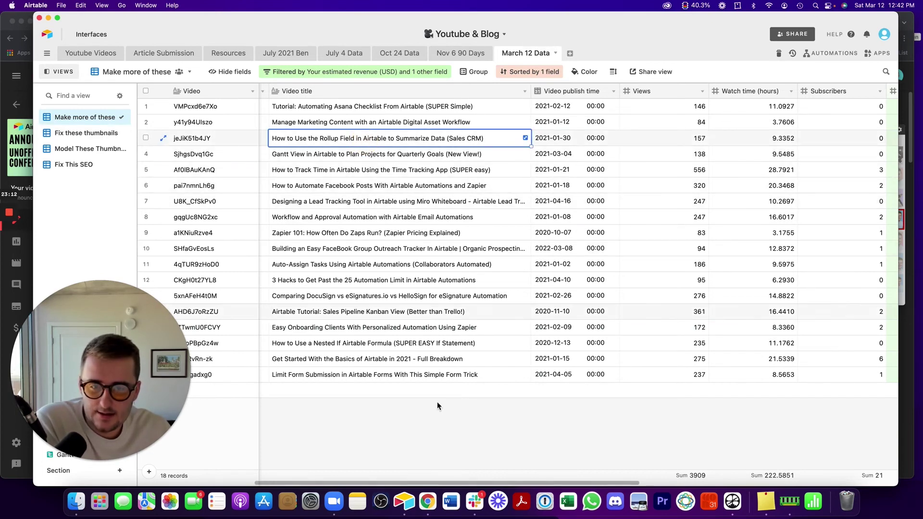
drag(406, 482, 261, 384)
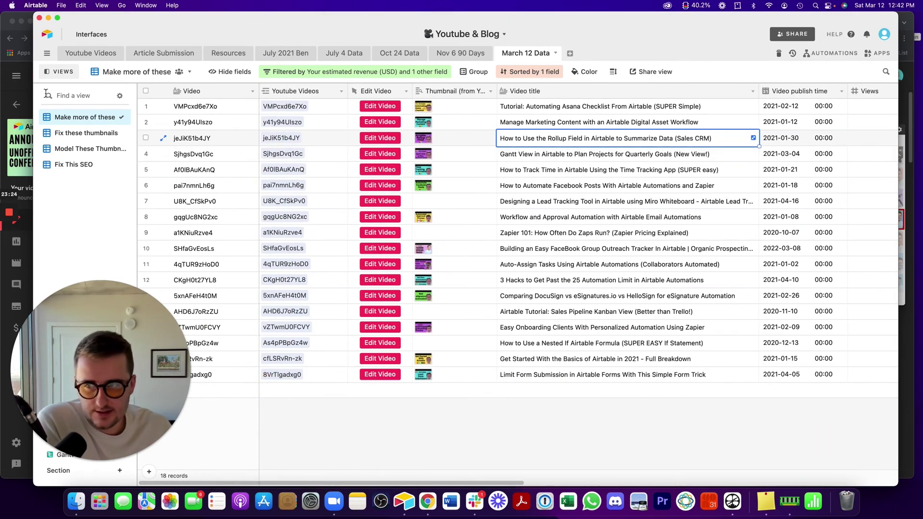
Switch to YouTube Studio in Chrome and look at the channel analytics overview and the Airtable sharing permissions video's details.
key(super+Tab)
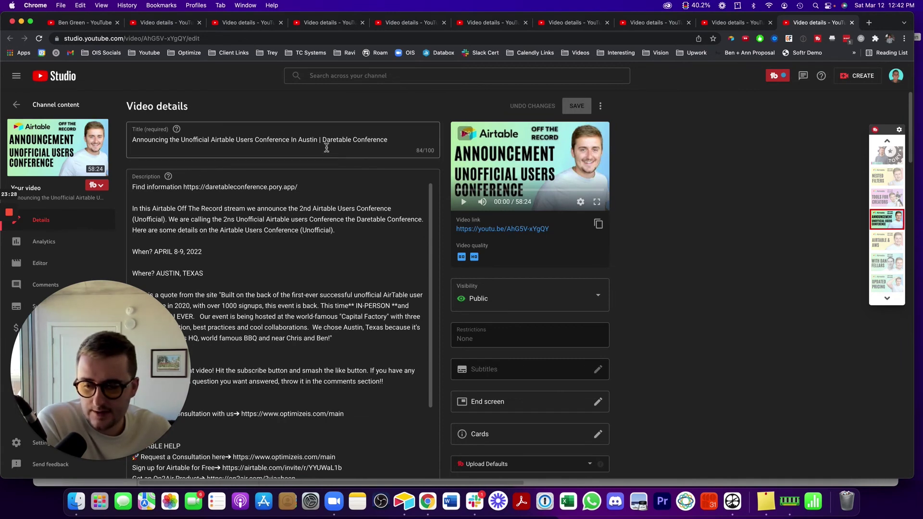
click(16, 104)
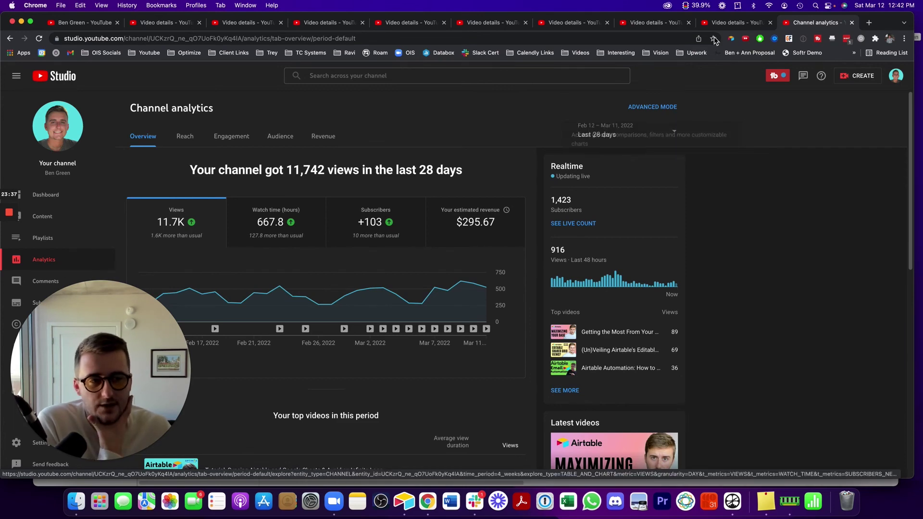
click(729, 22)
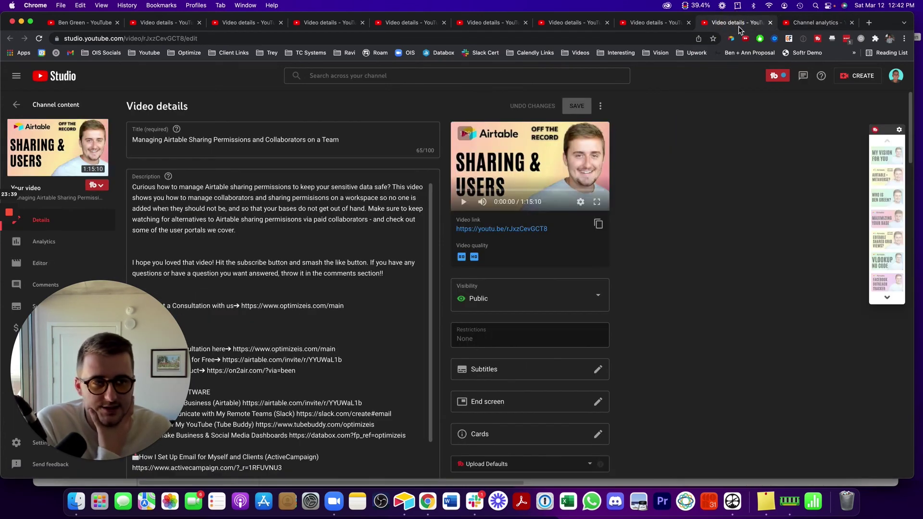
Switch back to Airtable and look over the Oct 24 Data and July 4 Data tables.
click(407, 513)
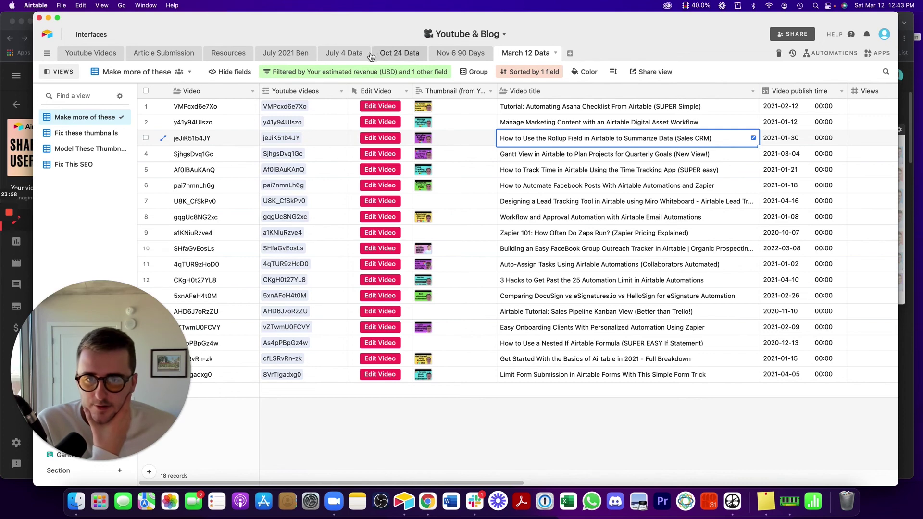
click(392, 54)
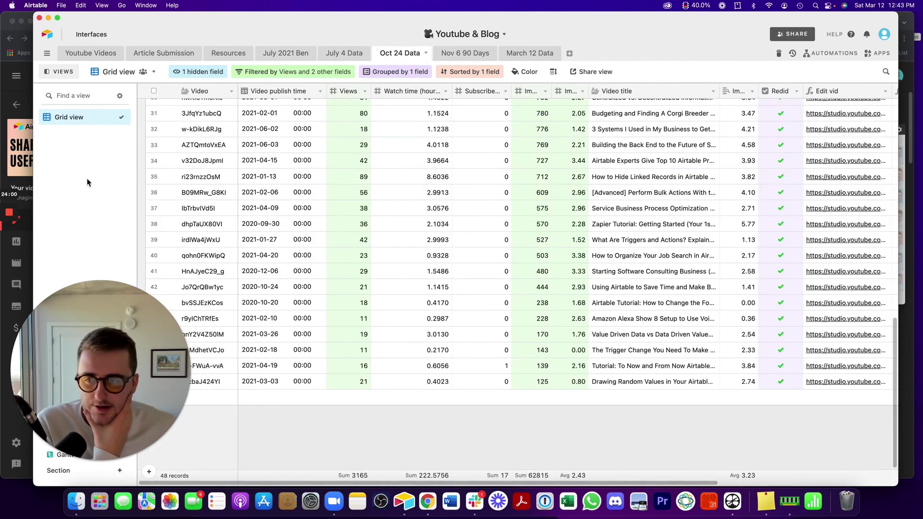
click(347, 55)
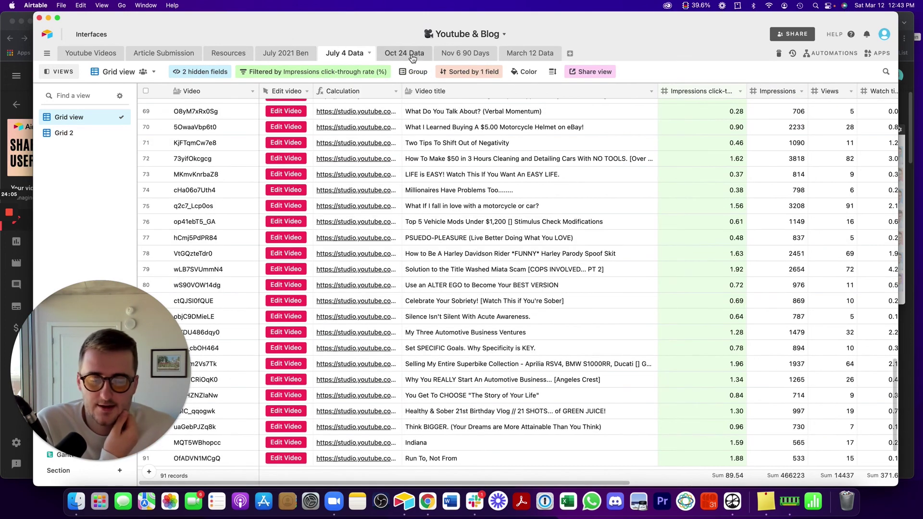
Open the Edit Video button field's configuration in the March 12 Data table and examine its URL formula.
click(550, 53)
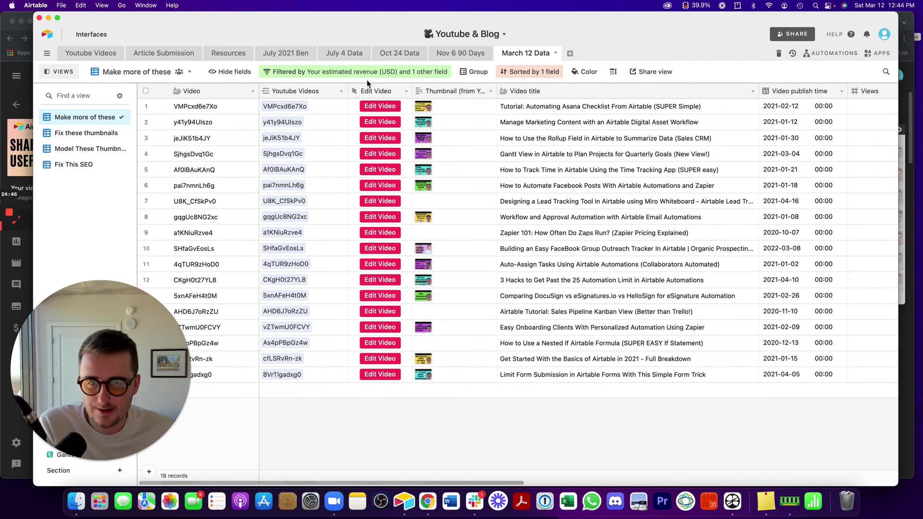
click(373, 91)
double_click(373, 91)
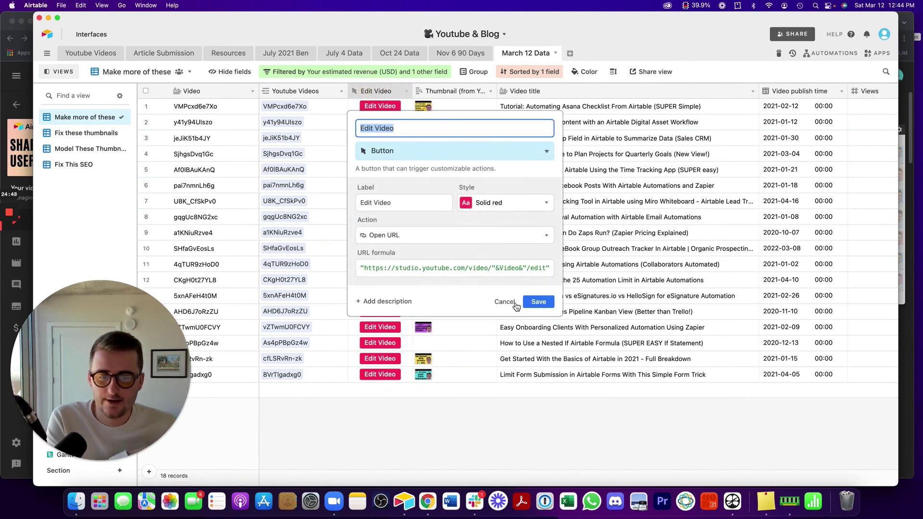